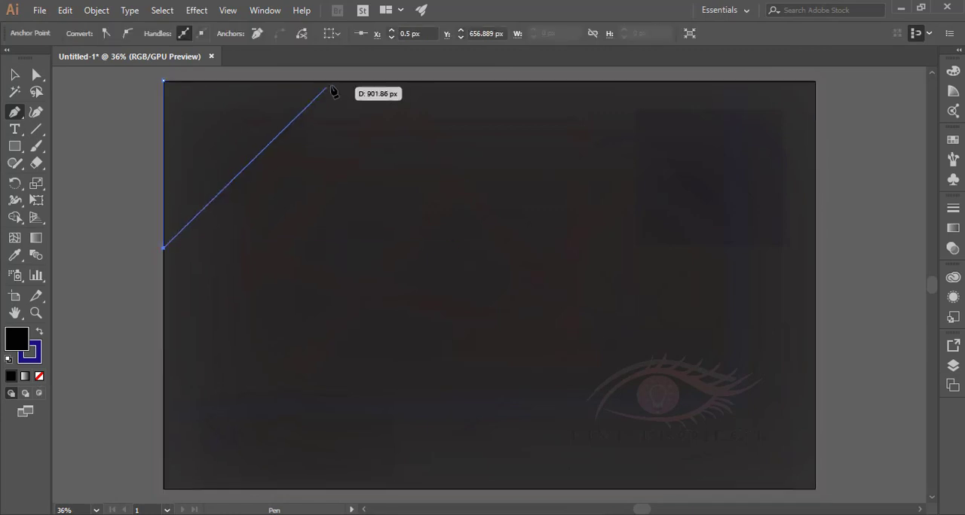
Complete a closed four-sided shape with the Pen tool across the artboard's top-left corner, about 657 px tall.
{"action": "left_click", "coordinate": [248, 165]}
{"action": "left_click", "coordinate": [366, 81]}
{"action": "double_click", "coordinate": [164, 81]}
Draw a slightly smaller four-sided shape over the same corner, about 740 by 643 px, and fill it with near-black (020202).
{"action": "left_click", "coordinate": [164, 82]}
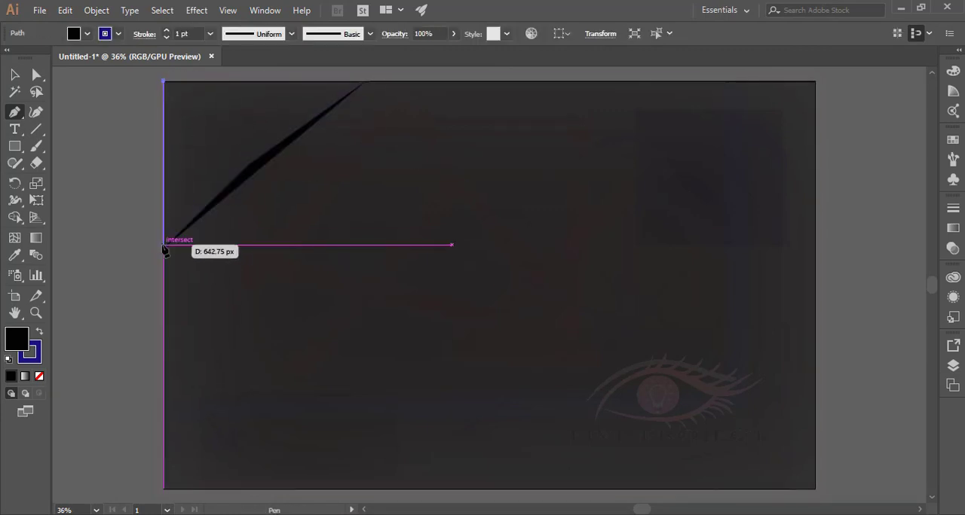
{"action": "left_click", "coordinate": [163, 245]}
{"action": "left_click", "coordinate": [242, 164]}
{"action": "left_click", "coordinate": [351, 82]}
{"action": "left_click", "coordinate": [165, 82]}
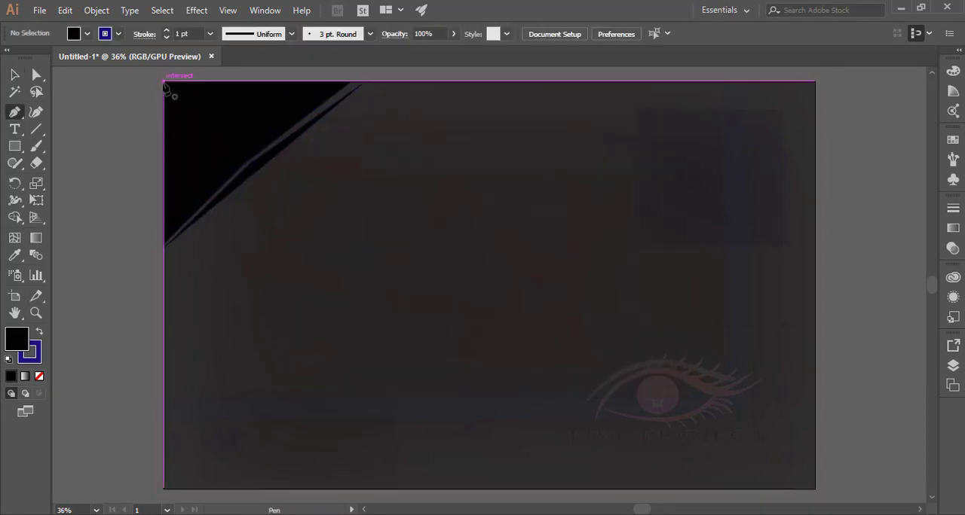
Draw a triangle over the corner shape's upper half and fill it with a white-to-dark linear gradient, shifting the midpoint towards white.
{"action": "left_click", "coordinate": [164, 82]}
{"action": "left_click", "coordinate": [241, 156]}
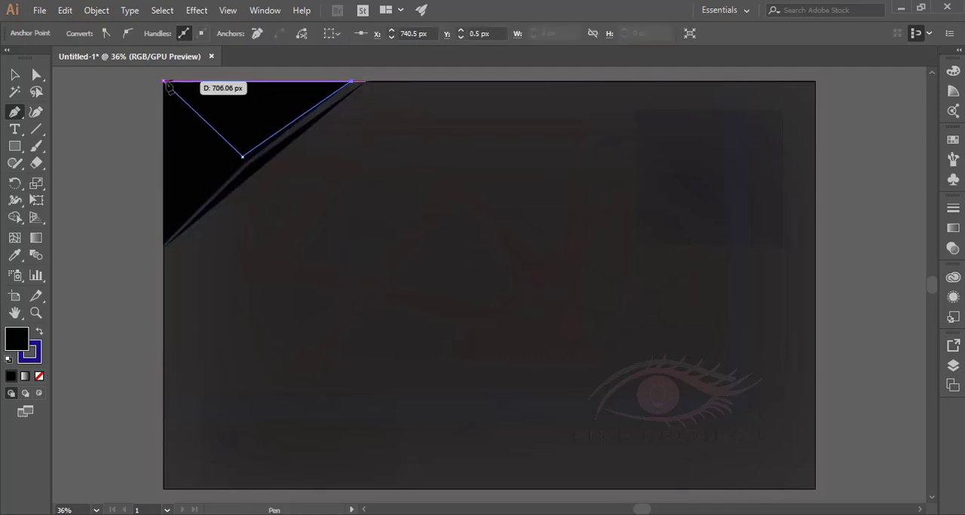
{"action": "left_click", "coordinate": [34, 240]}
{"action": "left_click", "coordinate": [809, 335]}
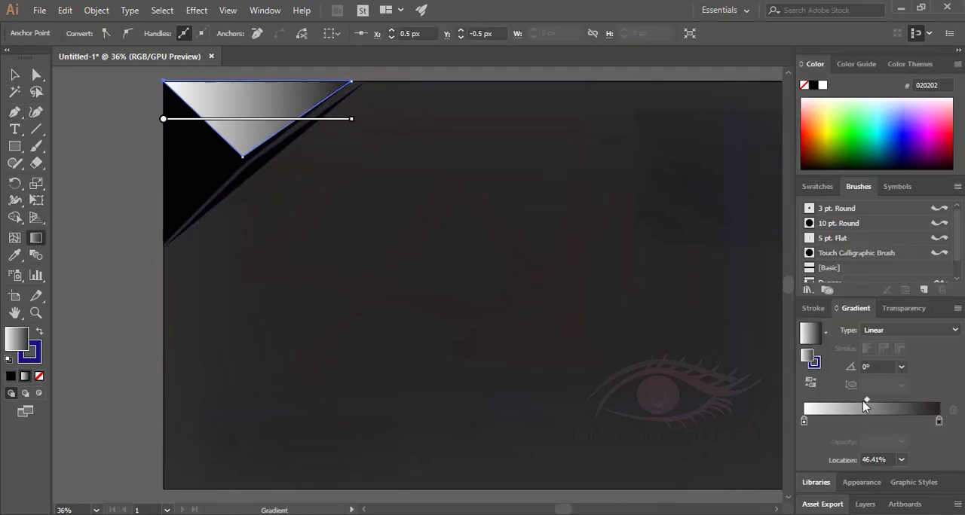
{"action": "left_click_drag", "start_coordinate": [864, 403], "coordinate": [845, 403]}
Redirect the upper triangle's gradient diagonally to about 34°, with the light side along the fold.
{"action": "left_click_drag", "start_coordinate": [262, 121], "coordinate": [318, 127]}
{"action": "scroll", "coordinate": [325, 128], "scroll_direction": "up", "scroll_amount": 3}
{"action": "left_click_drag", "start_coordinate": [413, 258], "coordinate": [332, 102]}
{"action": "mouse_move", "coordinate": [232, 239]}
{"action": "left_mouse_down"}
{"action": "mouse_move", "coordinate": [239, 254]}
{"action": "mouse_move", "coordinate": [186, 312]}
{"action": "left_mouse_up"}
{"action": "mouse_move", "coordinate": [249, 217]}
{"action": "left_mouse_down"}
{"action": "mouse_move", "coordinate": [279, 240]}
{"action": "mouse_move", "coordinate": [146, 291]}
{"action": "mouse_move", "coordinate": [296, 203]}
{"action": "left_mouse_up"}
{"action": "left_click_drag", "start_coordinate": [281, 202], "coordinate": [344, 175]}
{"action": "left_click_drag", "start_coordinate": [252, 222], "coordinate": [198, 258]}
{"action": "mouse_move", "coordinate": [312, 184]}
{"action": "left_mouse_down"}
{"action": "mouse_move", "coordinate": [357, 161]}
{"action": "mouse_move", "coordinate": [324, 178]}
{"action": "left_mouse_up"}
{"action": "left_click_drag", "start_coordinate": [179, 272], "coordinate": [146, 292]}
{"action": "left_click", "coordinate": [15, 75]}
{"action": "left_click", "coordinate": [226, 135]}
{"action": "left_click", "coordinate": [788, 498]}
Fill the corner's lower shape with the same linear gradient, angled to about 53° and lightest at the bottom tip.
{"action": "left_click", "coordinate": [195, 234]}
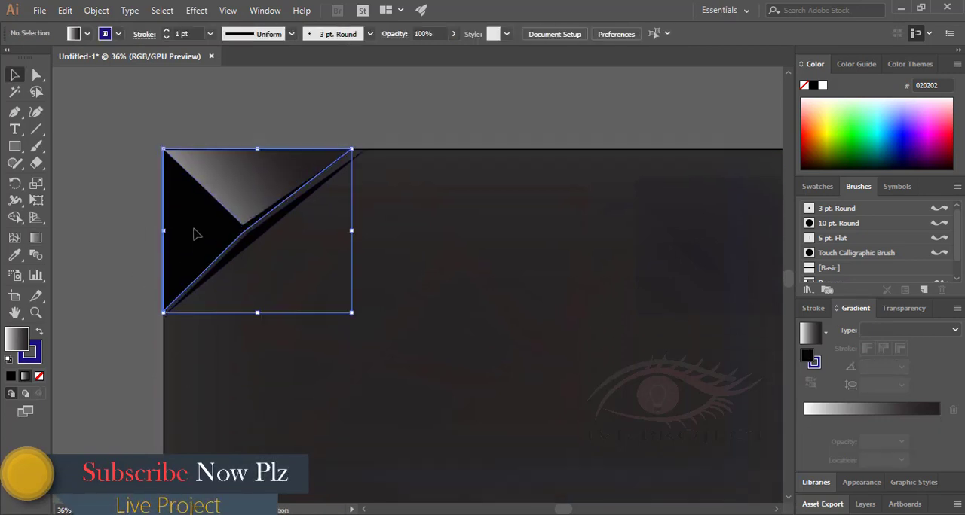
{"action": "left_click", "coordinate": [811, 334]}
{"action": "left_click", "coordinate": [35, 238]}
{"action": "left_click_drag", "start_coordinate": [357, 228], "coordinate": [269, 106]}
{"action": "left_click_drag", "start_coordinate": [164, 231], "coordinate": [138, 300]}
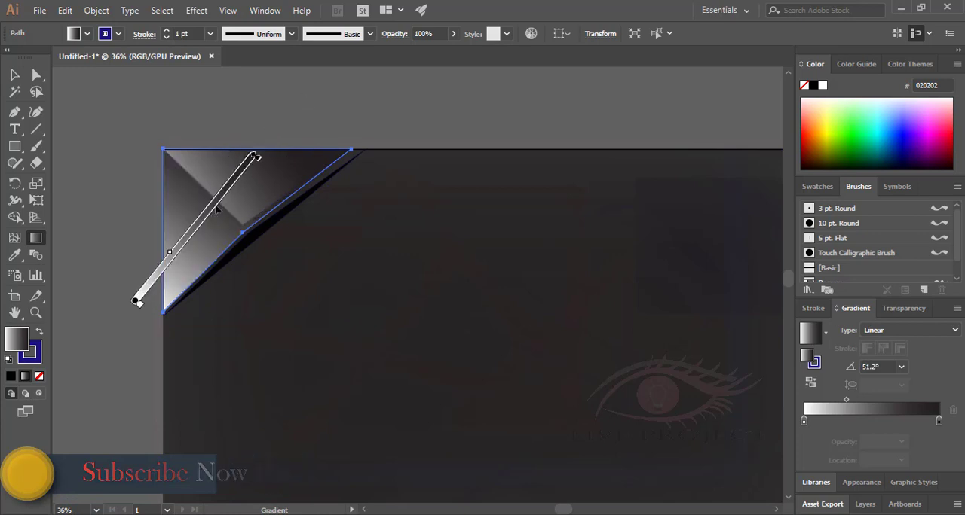
{"action": "left_click_drag", "start_coordinate": [212, 217], "coordinate": [219, 209]}
{"action": "left_click_drag", "start_coordinate": [262, 143], "coordinate": [286, 116]}
{"action": "left_click_drag", "start_coordinate": [242, 178], "coordinate": [218, 209]}
{"action": "left_click", "coordinate": [15, 74]}
{"action": "left_click", "coordinate": [226, 113]}
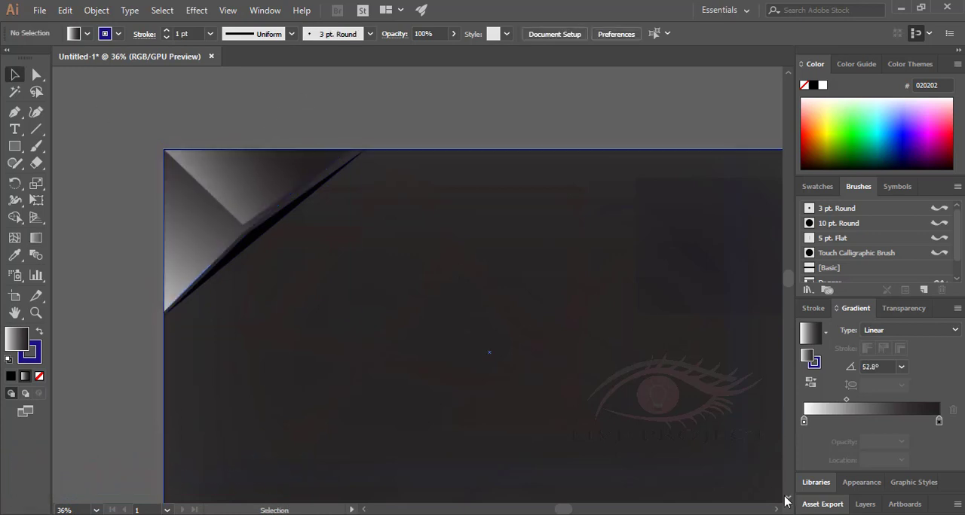
Move the upper triangle's inner anchor point slightly to X 323.5 px, Y 320.5 px along the fold.
{"action": "left_click", "coordinate": [788, 498]}
{"action": "left_click", "coordinate": [255, 160]}
{"action": "key", "text": "a"}
{"action": "key", "text": "z"}
{"action": "left_click_drag", "start_coordinate": [223, 166], "coordinate": [326, 252]}
{"action": "key", "text": "a"}
{"action": "left_click_drag", "start_coordinate": [256, 206], "coordinate": [260, 218]}
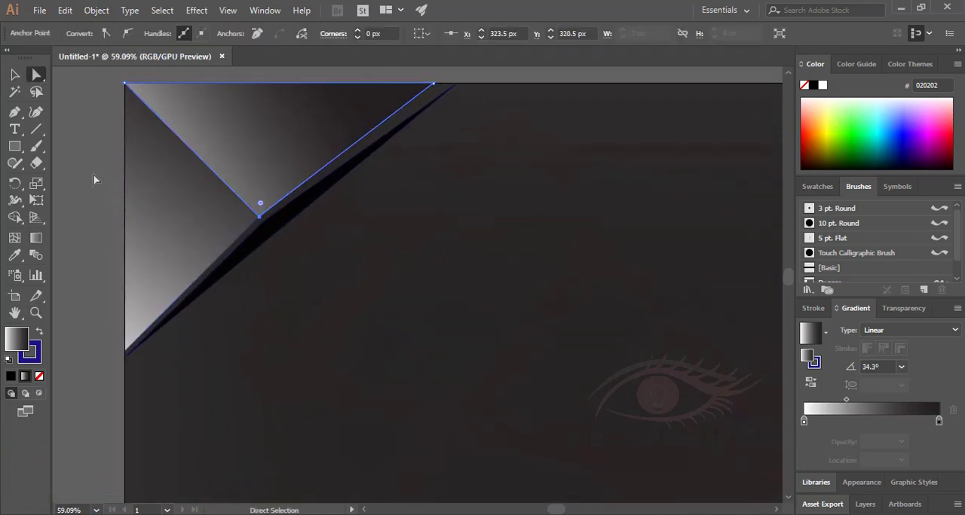
{"action": "left_click", "coordinate": [95, 179]}
Give the dark strip behind the corner shapes a linear gradient fill and make its middle stop dark blue.
{"action": "left_click", "coordinate": [279, 218]}
{"action": "left_click", "coordinate": [810, 333]}
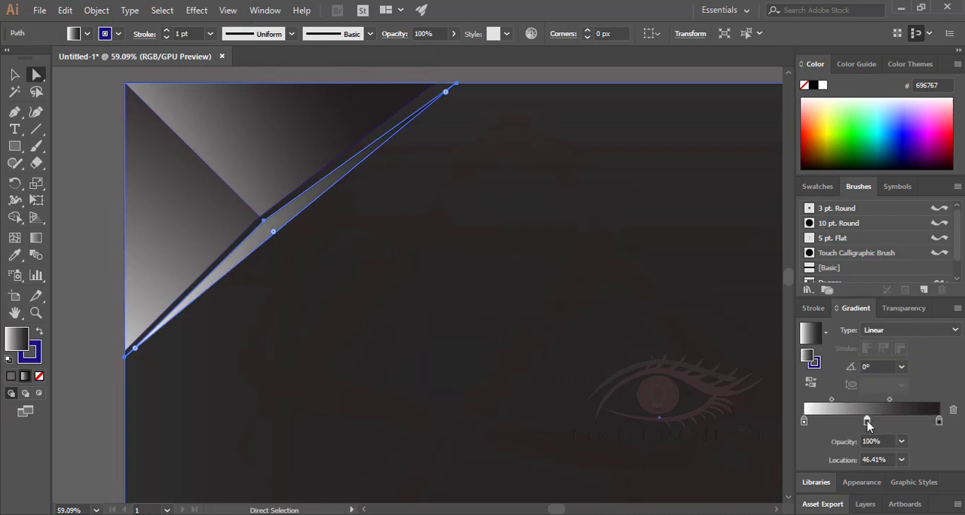
{"action": "double_click", "coordinate": [17, 339]}
{"action": "left_click", "coordinate": [497, 225]}
{"action": "left_click", "coordinate": [455, 239]}
{"action": "left_click", "coordinate": [631, 174]}
Make the strip gradient's first stop black and tighten the midpoints around the blue stop.
{"action": "left_click", "coordinate": [804, 422]}
{"action": "double_click", "coordinate": [17, 339]}
{"action": "left_click", "coordinate": [299, 344]}
{"action": "left_click", "coordinate": [632, 173]}
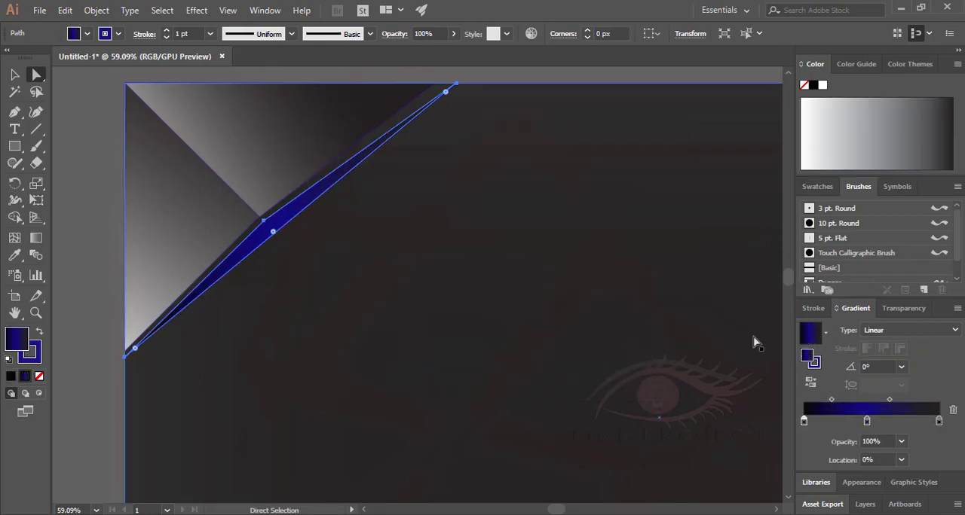
{"action": "left_click", "coordinate": [898, 400]}
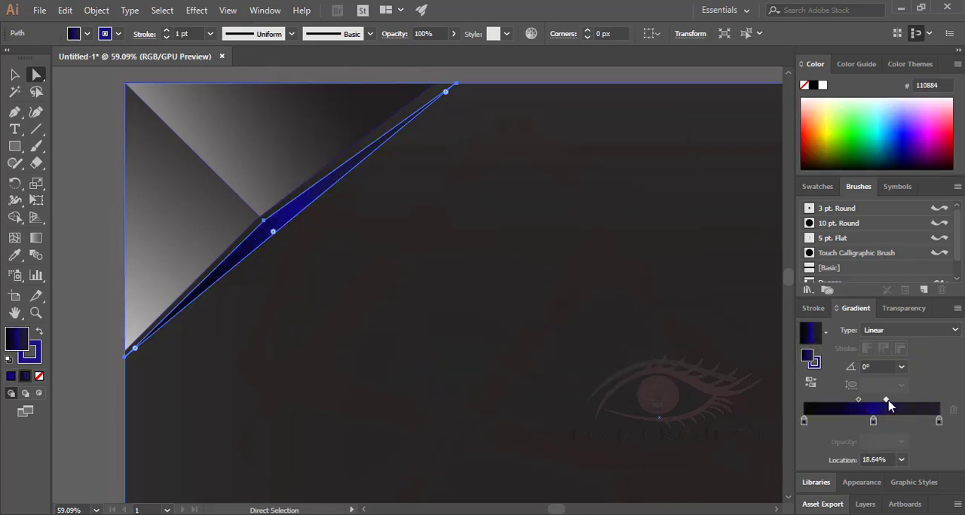
{"action": "left_click_drag", "start_coordinate": [888, 404], "coordinate": [887, 403]}
Angle the strip's blue gradient to about 53° and remove the strip's stroke.
{"action": "key", "text": "g"}
{"action": "mouse_move", "coordinate": [440, 227]}
{"action": "left_mouse_down"}
{"action": "mouse_move", "coordinate": [205, 109]}
{"action": "mouse_move", "coordinate": [267, 251]}
{"action": "left_mouse_up"}
{"action": "mouse_move", "coordinate": [319, 232]}
{"action": "left_mouse_down"}
{"action": "mouse_move", "coordinate": [313, 206]}
{"action": "mouse_move", "coordinate": [364, 185]}
{"action": "mouse_move", "coordinate": [380, 224]}
{"action": "left_mouse_up"}
{"action": "key", "text": "v"}
{"action": "key", "text": "x"}
{"action": "key", "text": "slash"}
{"action": "left_click", "coordinate": [95, 265]}
Reshape the blue strip by moving its anchor points in against the corner shapes and its upper end to their tip.
{"action": "left_click", "coordinate": [273, 228]}
{"action": "left_click", "coordinate": [37, 313]}
{"action": "left_click", "coordinate": [36, 74]}
{"action": "left_click", "coordinate": [275, 265]}
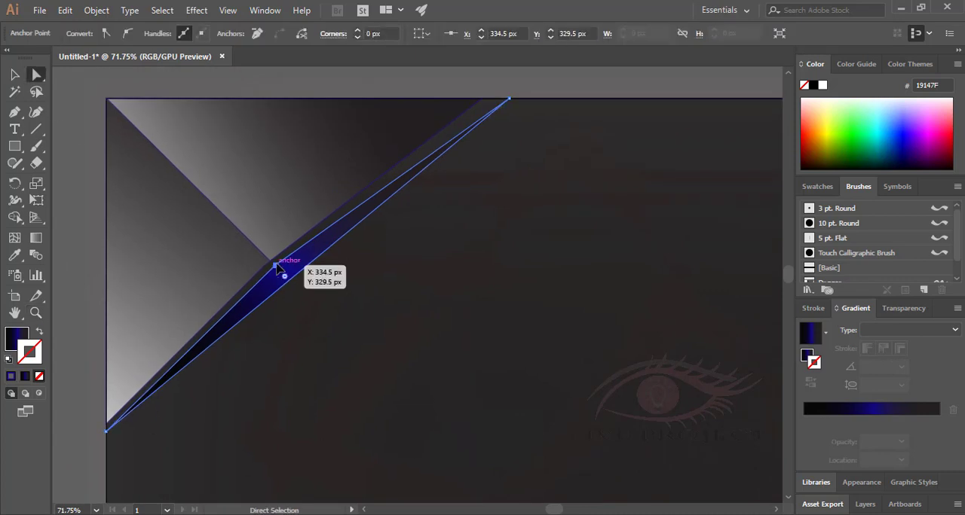
{"action": "mouse_move", "coordinate": [275, 265]}
{"action": "left_mouse_down"}
{"action": "mouse_move", "coordinate": [303, 284]}
{"action": "mouse_move", "coordinate": [280, 267]}
{"action": "left_mouse_up"}
{"action": "left_click", "coordinate": [312, 252]}
{"action": "left_click", "coordinate": [294, 276]}
{"action": "key", "text": "a"}
{"action": "left_click_drag", "start_coordinate": [509, 98], "coordinate": [482, 99]}
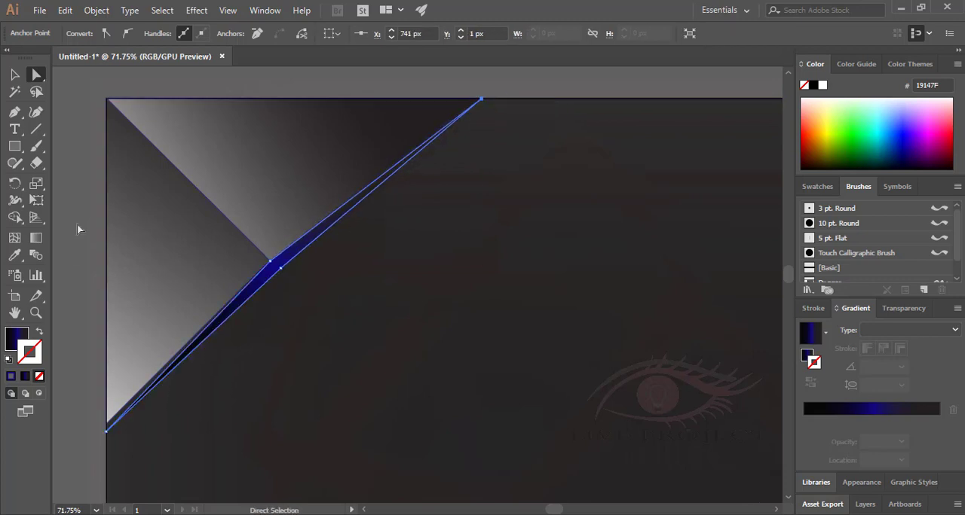
{"action": "left_click", "coordinate": [107, 434]}
Draw a thin grey sliver with the Pen tool along the outer edge of the blue strip.
{"action": "left_click_drag", "start_coordinate": [441, 369], "coordinate": [413, 349]}
{"action": "left_click", "coordinate": [14, 112]}
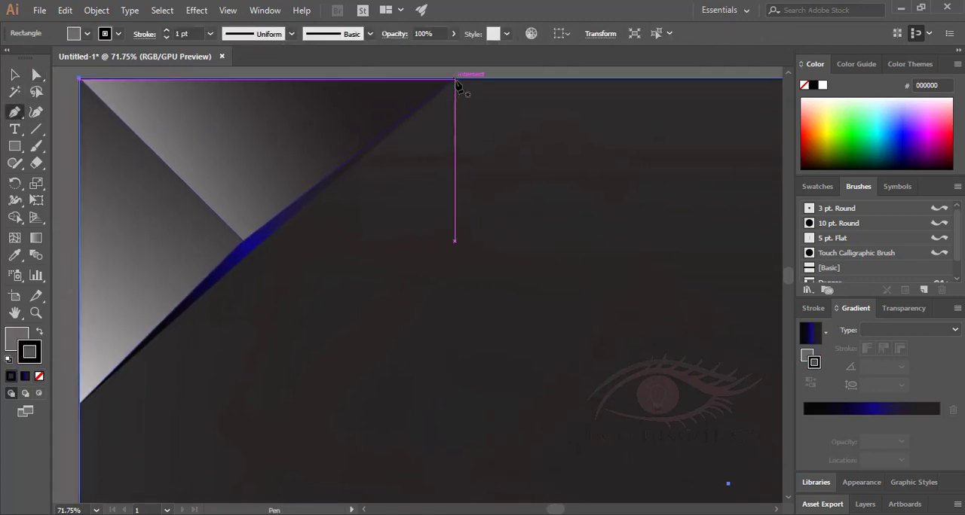
{"action": "left_click_drag", "start_coordinate": [354, 226], "coordinate": [248, 291]}
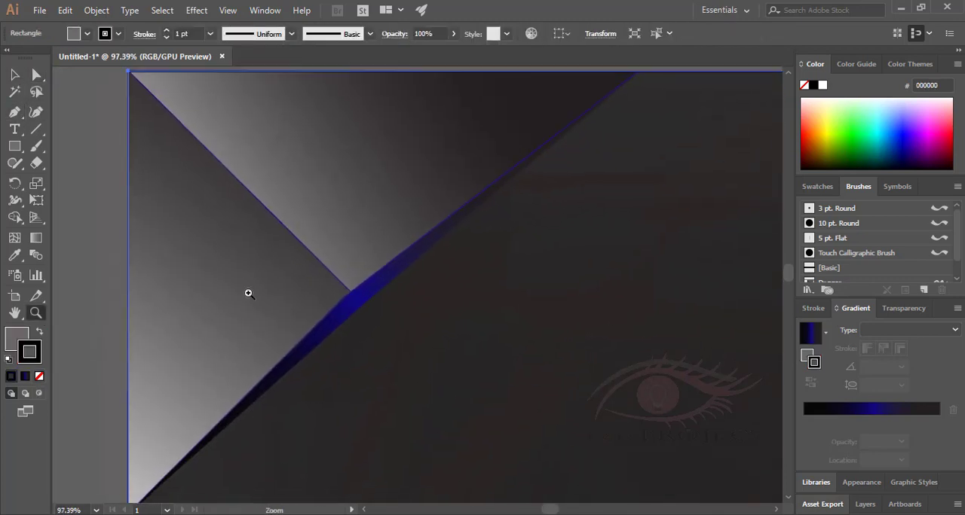
{"action": "left_click_drag", "start_coordinate": [404, 370], "coordinate": [445, 367]}
{"action": "left_click", "coordinate": [445, 367], "text": "alt"}
{"action": "key", "text": "p"}
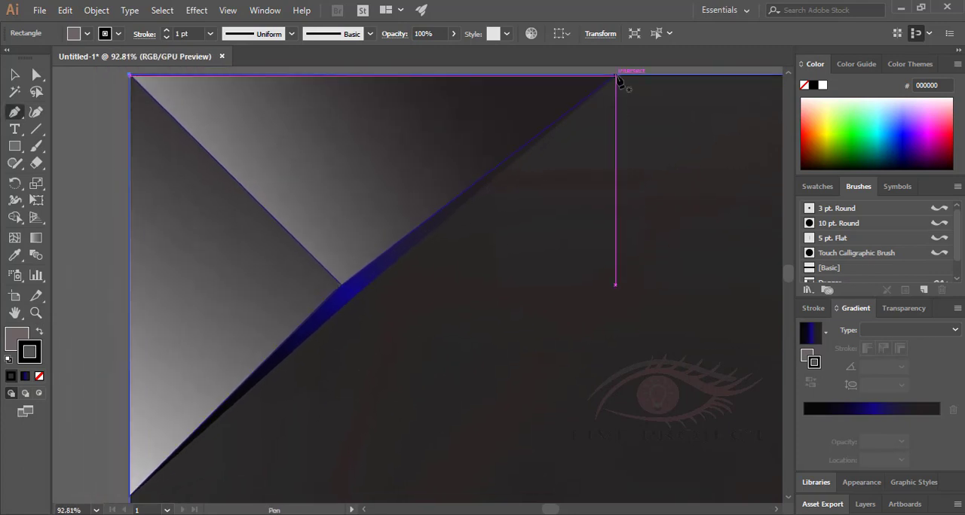
{"action": "left_click_drag", "start_coordinate": [616, 75], "coordinate": [616, 86]}
{"action": "left_click", "coordinate": [615, 86]}
{"action": "left_click", "coordinate": [352, 308]}
{"action": "left_click_drag", "start_coordinate": [132, 497], "coordinate": [141, 469]}
{"action": "left_click", "coordinate": [136, 477]}
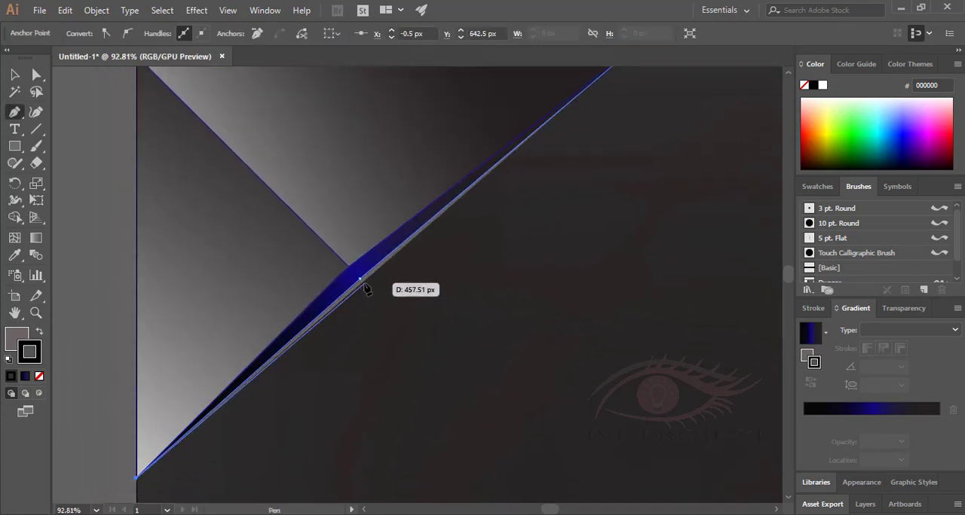
{"action": "left_click", "coordinate": [361, 281]}
Try gradients on the sliver's stroke, undoing the blue one and shifting the white-to-black gradient's midpoint towards white.
{"action": "left_click", "coordinate": [14, 76]}
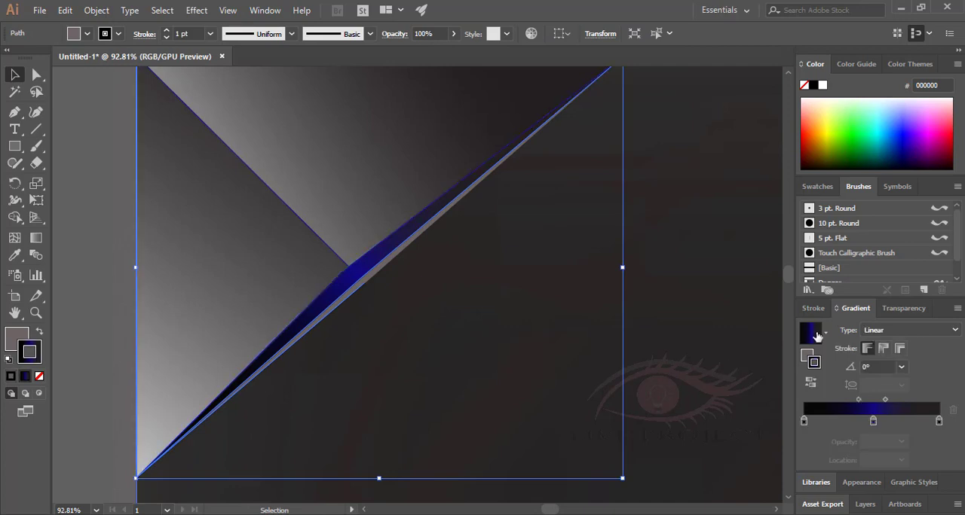
{"action": "key", "text": "ctrl+z"}
{"action": "left_click", "coordinate": [36, 238]}
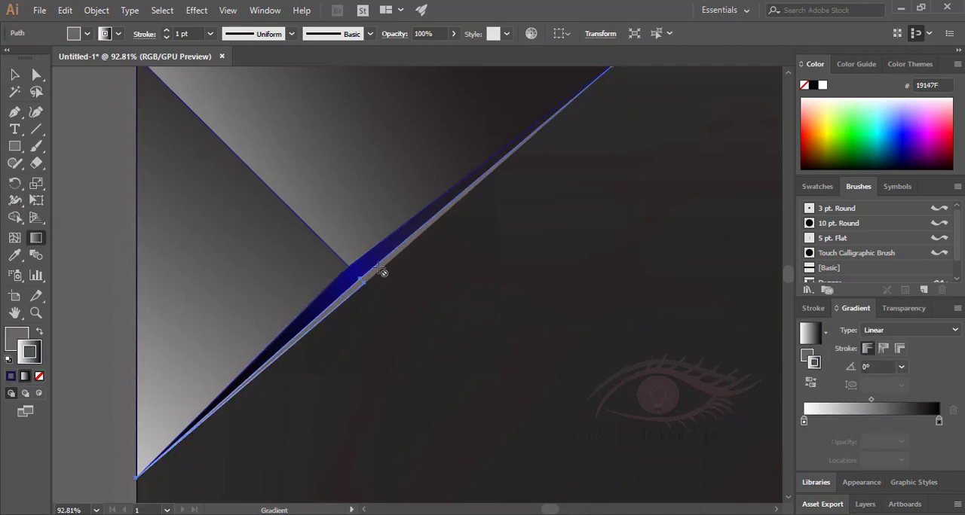
{"action": "left_click", "coordinate": [14, 75]}
{"action": "double_click", "coordinate": [370, 278]}
{"action": "left_click_drag", "start_coordinate": [870, 400], "coordinate": [838, 400]}
Remove the sliver's stroke and fill the sliver with the white-to-black linear gradient.
{"action": "double_click", "coordinate": [519, 352]}
{"action": "left_click", "coordinate": [370, 279]}
{"action": "left_click", "coordinate": [39, 376]}
{"action": "left_click", "coordinate": [16, 339]}
{"action": "left_click", "coordinate": [25, 376]}
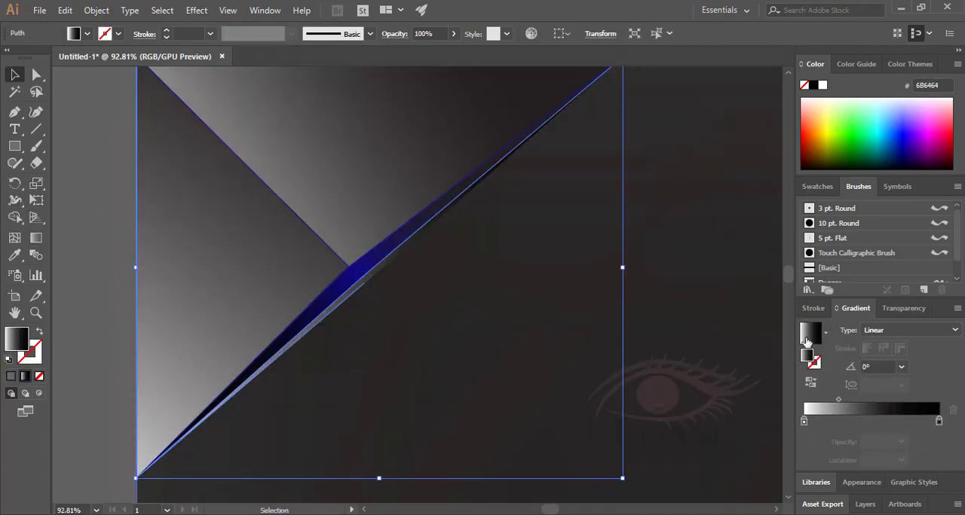
Try several directions for the sliver's gradient across the fold, ending at about -19°.
{"action": "left_click", "coordinate": [36, 239]}
{"action": "left_click_drag", "start_coordinate": [622, 269], "coordinate": [284, 269]}
{"action": "left_click_drag", "start_coordinate": [290, 271], "coordinate": [270, 327]}
{"action": "left_click_drag", "start_coordinate": [207, 299], "coordinate": [379, 269]}
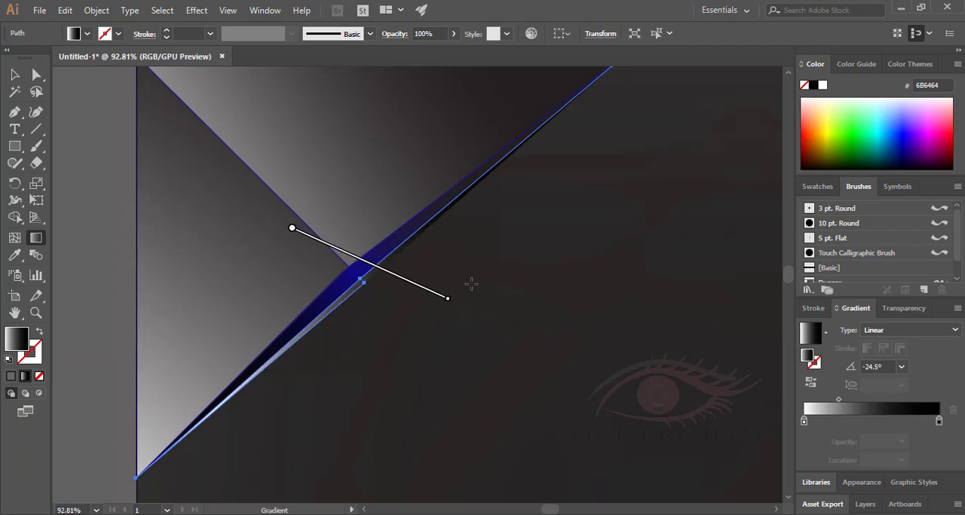
{"action": "left_click_drag", "start_coordinate": [455, 302], "coordinate": [416, 357]}
{"action": "left_click_drag", "start_coordinate": [358, 296], "coordinate": [384, 271]}
{"action": "left_click_drag", "start_coordinate": [445, 332], "coordinate": [452, 321]}
{"action": "mouse_move", "coordinate": [392, 269]}
{"action": "left_mouse_down"}
{"action": "mouse_move", "coordinate": [367, 258]}
{"action": "mouse_move", "coordinate": [379, 269]}
{"action": "left_mouse_up"}
{"action": "mouse_move", "coordinate": [432, 315]}
{"action": "left_mouse_down"}
{"action": "mouse_move", "coordinate": [472, 354]}
{"action": "mouse_move", "coordinate": [530, 281]}
{"action": "left_mouse_up"}
{"action": "left_click_drag", "start_coordinate": [445, 256], "coordinate": [417, 285]}
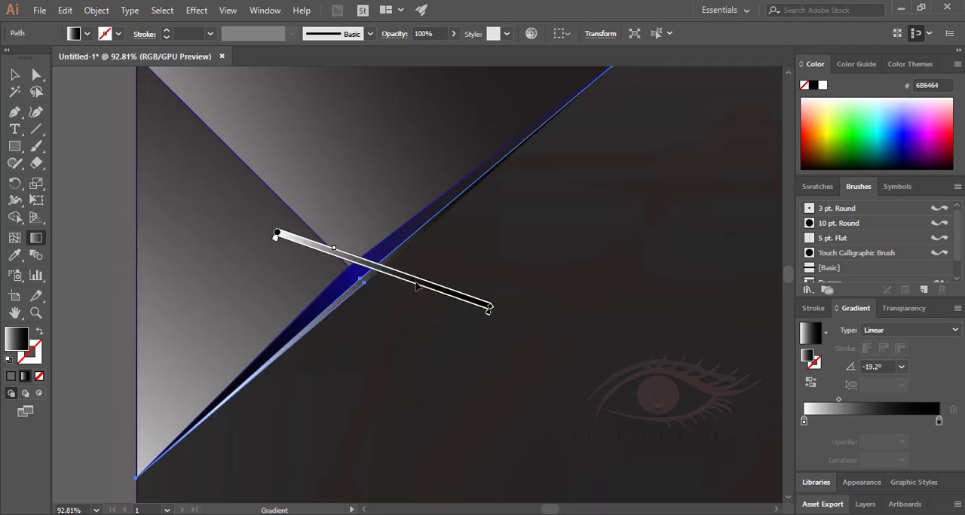
Reselect the sliver and redirect its gradient to about 22°.
{"action": "left_click", "coordinate": [14, 75]}
{"action": "left_click", "coordinate": [520, 347]}
{"action": "left_click", "coordinate": [362, 282]}
{"action": "left_click", "coordinate": [36, 238]}
{"action": "left_click_drag", "start_coordinate": [496, 311], "coordinate": [493, 149]}
{"action": "left_click_drag", "start_coordinate": [409, 182], "coordinate": [431, 250]}
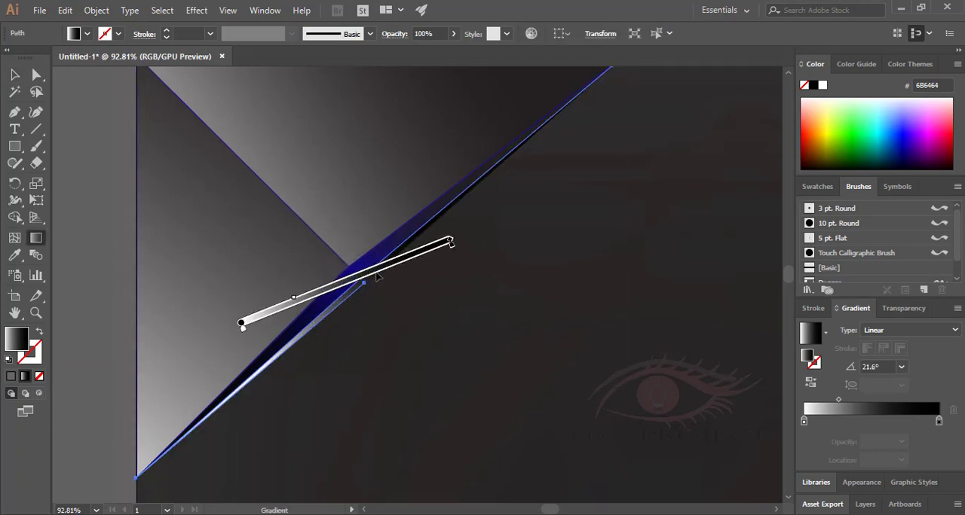
Try white and near-black (0A0A0A) for a middle stop at 42.31% in the sliver's gradient.
{"action": "double_click", "coordinate": [17, 341]}
{"action": "left_click", "coordinate": [300, 169]}
{"action": "left_click", "coordinate": [632, 173]}
{"action": "double_click", "coordinate": [16, 342]}
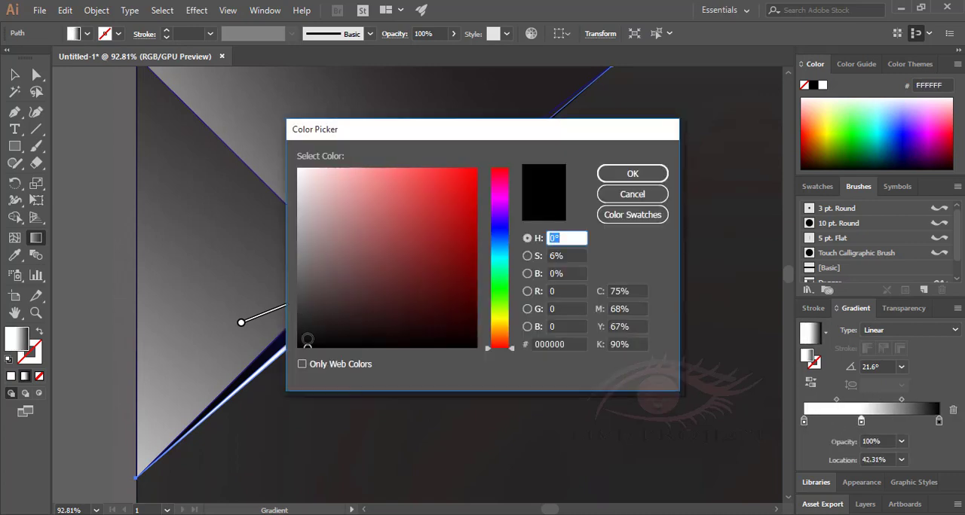
{"action": "left_click", "coordinate": [305, 341]}
{"action": "left_click", "coordinate": [632, 173]}
Delete the sliver beside the blue strip.
{"action": "left_click", "coordinate": [36, 75]}
{"action": "left_click", "coordinate": [532, 375]}
{"action": "left_click", "coordinate": [364, 281]}
{"action": "key", "text": "Delete"}
{"action": "key", "text": "Delete"}
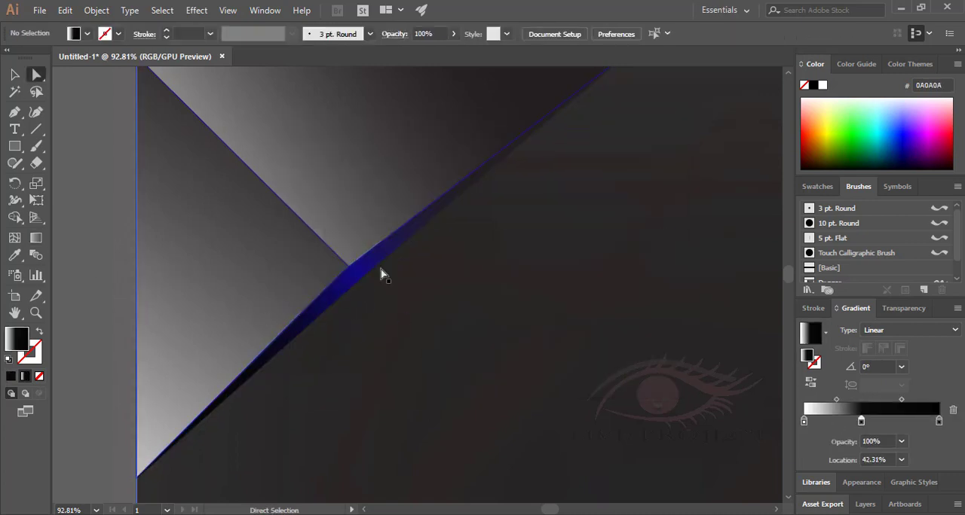
Soften the blue strip along the fold with a blur effect.
{"action": "left_click", "coordinate": [360, 273]}
{"action": "left_click", "coordinate": [197, 11]}
{"action": "mouse_move", "coordinate": [271, 248]}
{"action": "left_click", "coordinate": [392, 248]}
{"action": "left_click", "coordinate": [396, 279]}
{"action": "left_click", "coordinate": [472, 278]}
{"action": "left_click", "coordinate": [87, 264]}
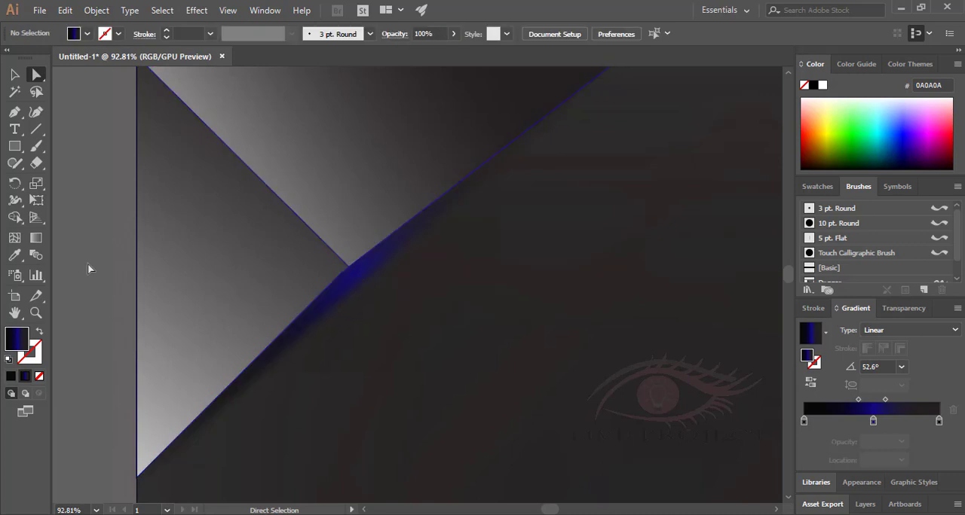
Try a blue-gradient triangle between the strip's outer corner and the artboard's top edge, and delete it.
{"action": "left_click_drag", "start_coordinate": [570, 396], "coordinate": [534, 289]}
{"action": "key", "text": "z"}
{"action": "left_click_drag", "start_coordinate": [653, 373], "coordinate": [627, 364]}
{"action": "left_click_drag", "start_coordinate": [627, 365], "coordinate": [389, 310]}
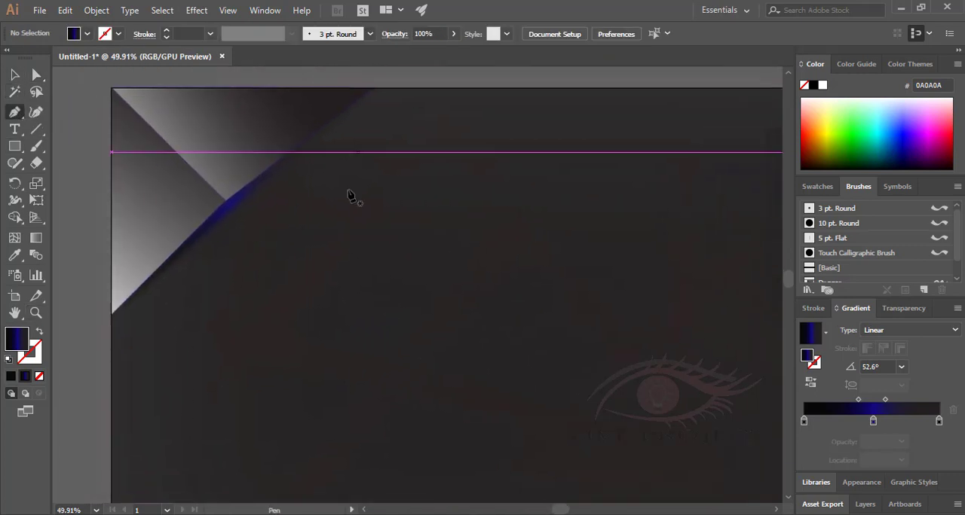
{"action": "left_click", "coordinate": [372, 89]}
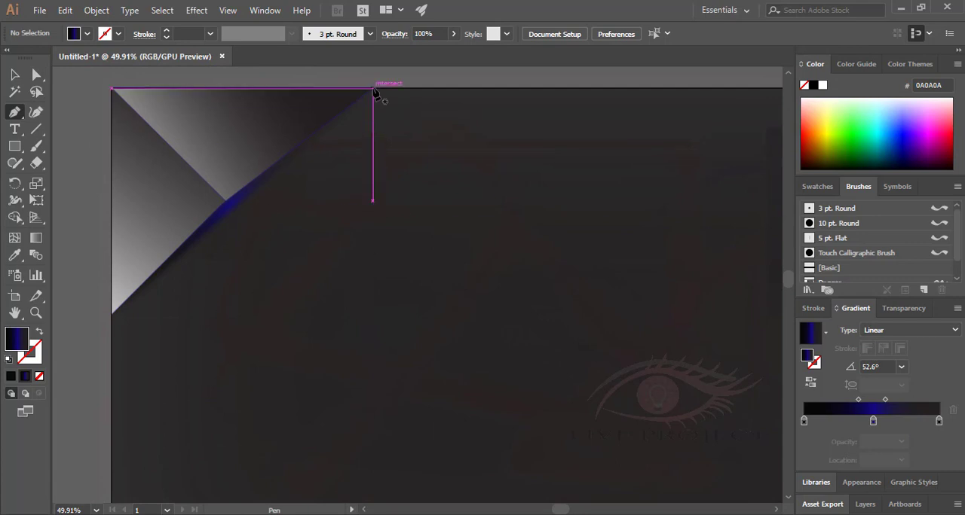
{"action": "left_click", "coordinate": [241, 204]}
{"action": "left_click", "coordinate": [235, 211]}
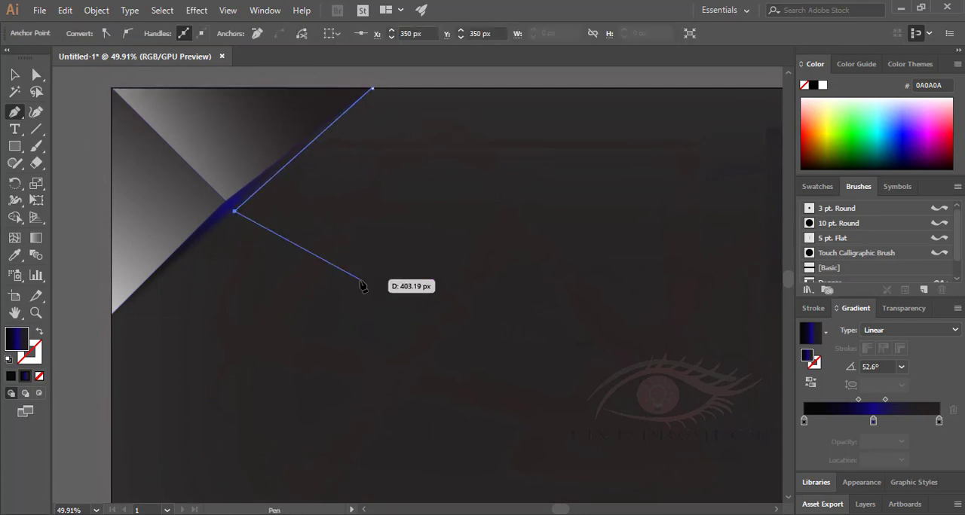
{"action": "left_click", "coordinate": [503, 89]}
{"action": "key", "text": "v"}
{"action": "key", "text": "ctrl+shift+a"}
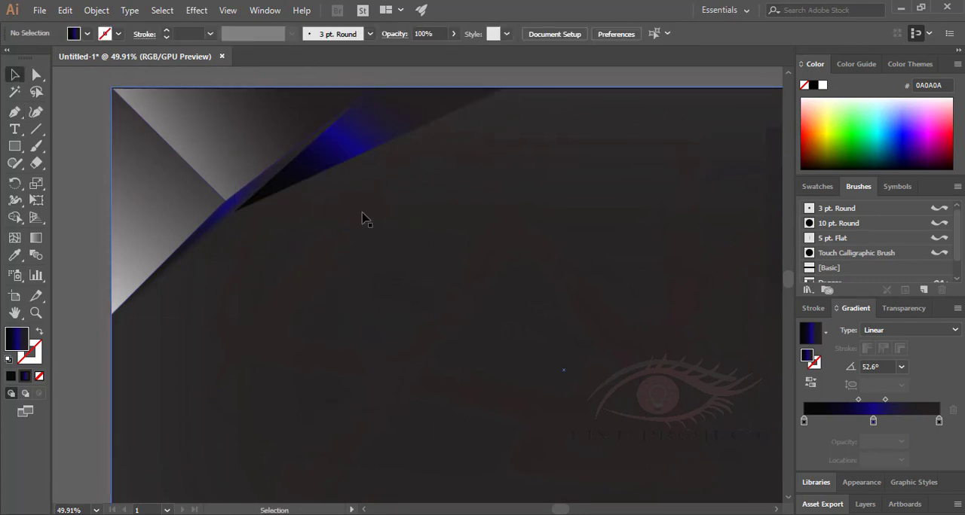
{"action": "left_click", "coordinate": [340, 155]}
{"action": "key", "text": "Delete"}
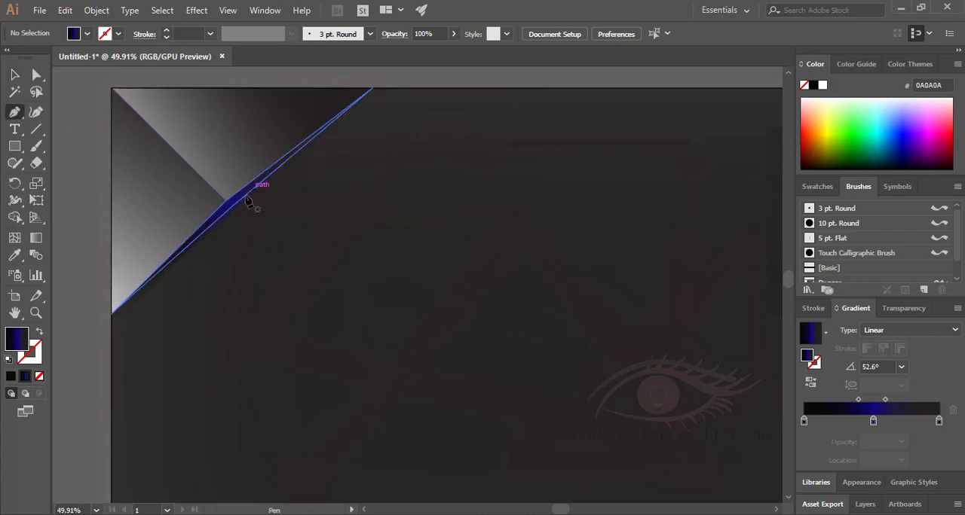
Draw a triangle joining the corner shape's upper tip, a point at X 945 px, Y 449 px, and the blue strip's outer corner.
{"action": "left_click", "coordinate": [372, 88]}
{"action": "left_click", "coordinate": [443, 246]}
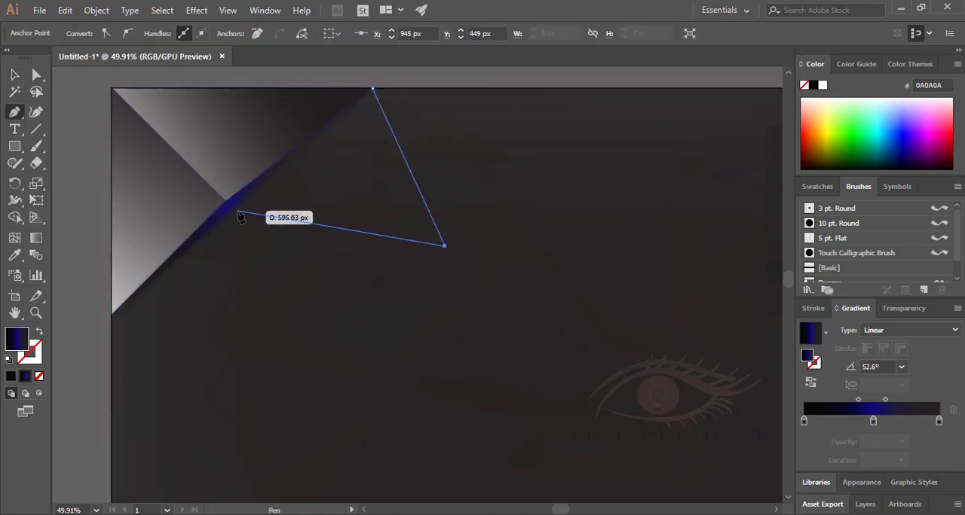
{"action": "left_click", "coordinate": [238, 210]}
{"action": "key", "text": "v"}
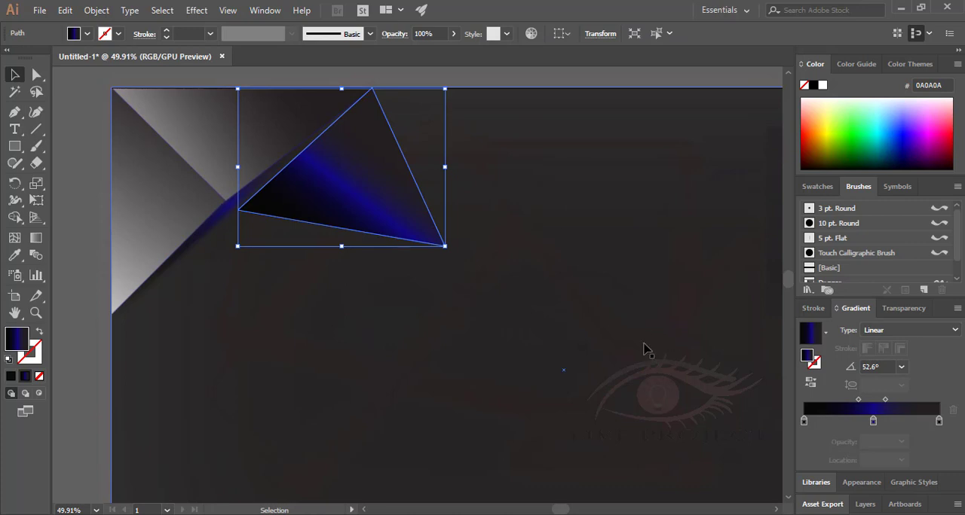
Fill the new triangle with a white-to-black linear gradient angled to about 32°.
{"action": "left_click", "coordinate": [826, 332]}
{"action": "left_click", "coordinate": [769, 360]}
{"action": "left_click", "coordinate": [36, 238]}
{"action": "left_click_drag", "start_coordinate": [254, 345], "coordinate": [334, 244]}
{"action": "left_click_drag", "start_coordinate": [189, 427], "coordinate": [416, 133]}
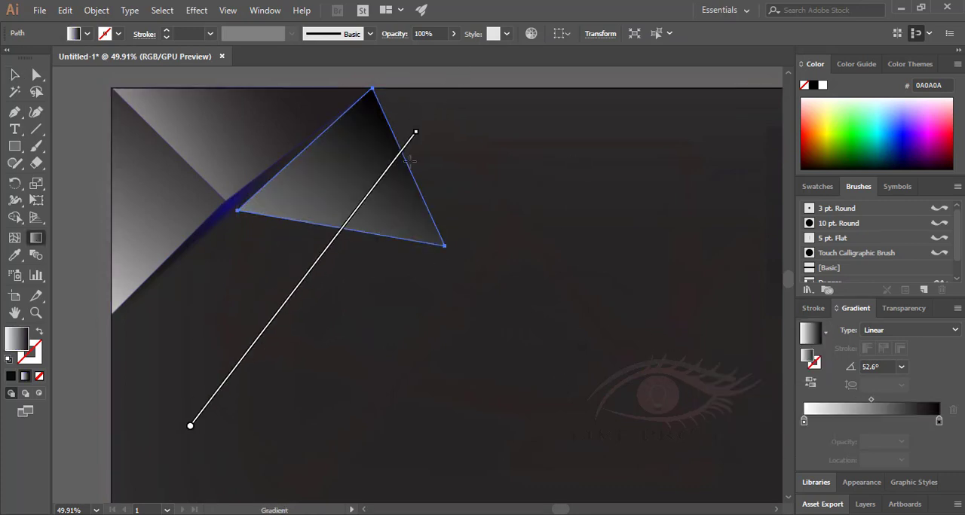
{"action": "left_click_drag", "start_coordinate": [178, 371], "coordinate": [455, 127]}
{"action": "left_click_drag", "start_coordinate": [152, 330], "coordinate": [467, 135]}
{"action": "left_click_drag", "start_coordinate": [117, 351], "coordinate": [481, 123]}
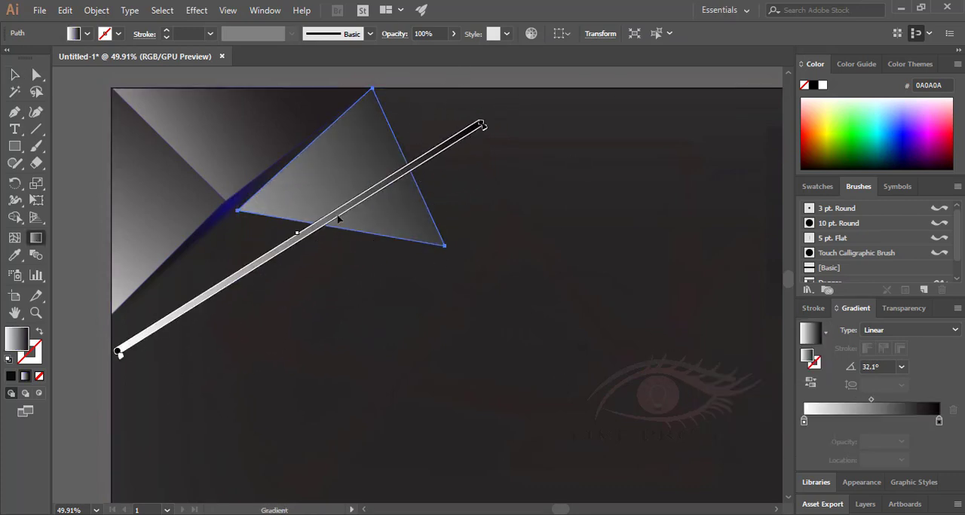
Draw a large inverted gradient triangle from the corner shape's upper tip along the artboard's top edge, pointing down beyond the small triangle.
{"action": "left_click", "coordinate": [15, 74]}
{"action": "left_click", "coordinate": [60, 135]}
{"action": "left_click", "coordinate": [15, 112]}
{"action": "left_click", "coordinate": [372, 88]}
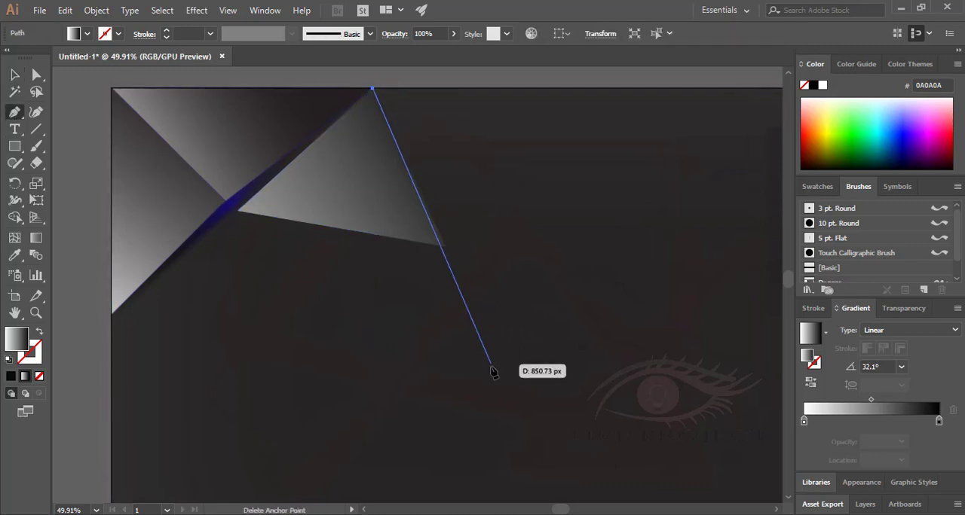
{"action": "left_click", "coordinate": [507, 380]}
{"action": "left_click", "coordinate": [647, 88]}
{"action": "left_click", "coordinate": [372, 88]}
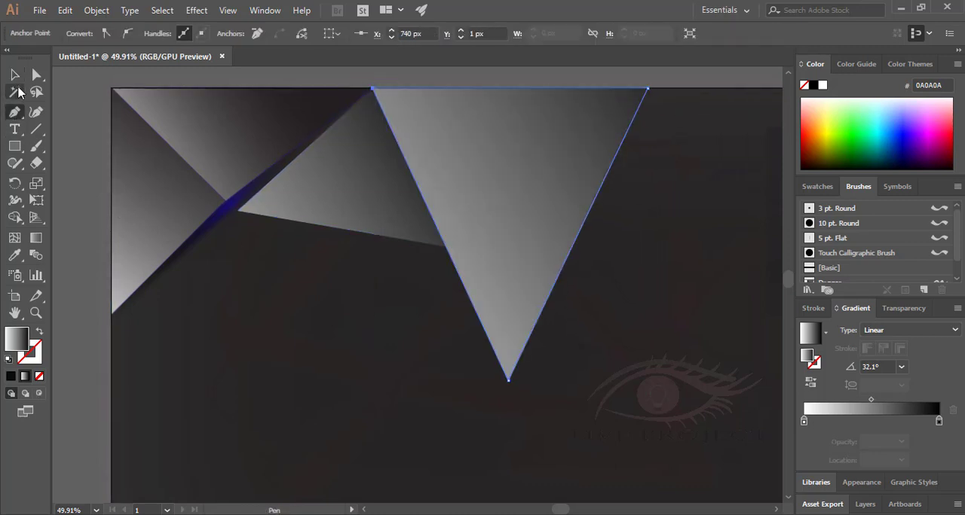
Draw a quadrilateral beneath the small triangle, from the blue strip's outer corner to X 386 px, Y 881 px and the large triangle's edge.
{"action": "left_click", "coordinate": [238, 210]}
{"action": "left_click", "coordinate": [248, 398]}
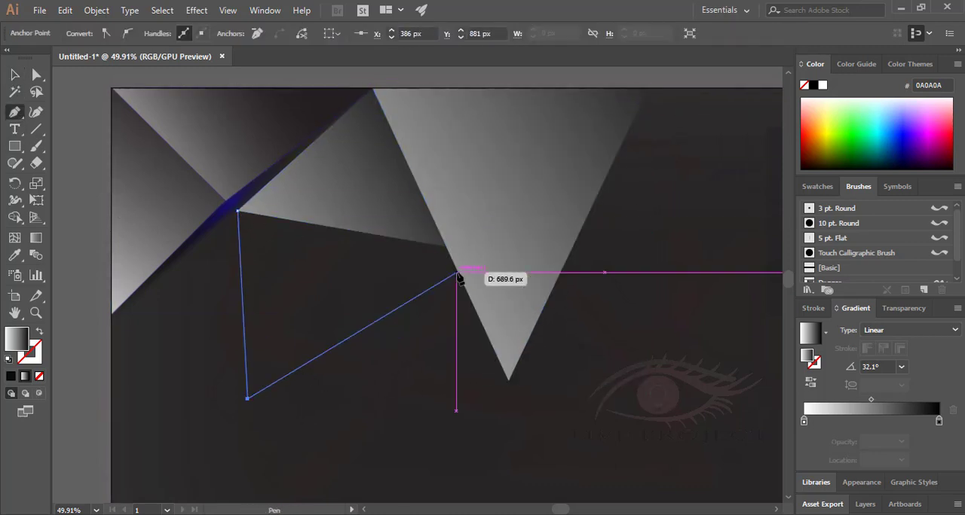
{"action": "left_click", "coordinate": [456, 272]}
{"action": "left_click", "coordinate": [445, 247]}
{"action": "left_click", "coordinate": [238, 210]}
Draw a triangle joining the corner shape's lower tip, the blue strip's outer corner and the quadrilateral's lowest corner.
{"action": "left_click", "coordinate": [15, 74]}
{"action": "key", "text": "p"}
{"action": "left_click", "coordinate": [112, 314]}
{"action": "left_click", "coordinate": [238, 210]}
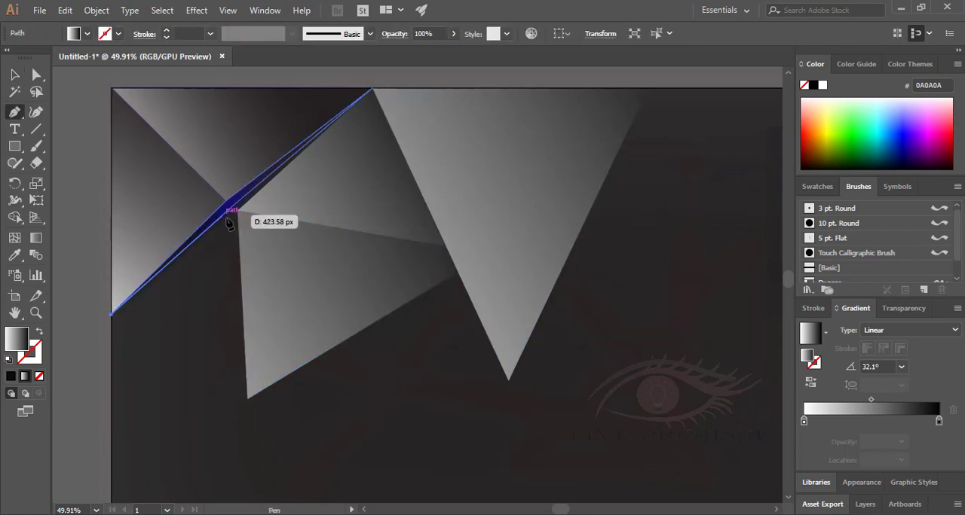
{"action": "left_click", "coordinate": [248, 399]}
{"action": "left_click", "coordinate": [112, 313]}
{"action": "key", "text": "ctrl+shift+a"}
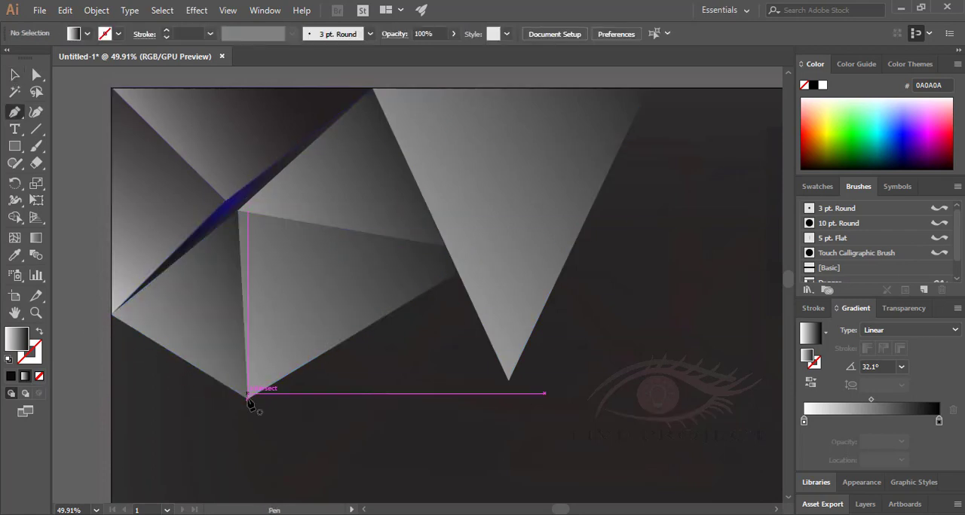
Draw a large triangle from the corner shape's lower tip to X 976 px, Y 1249 px and back to the artboard's left edge.
{"action": "left_click", "coordinate": [112, 314]}
{"action": "scroll", "coordinate": [424, 390], "scroll_direction": "down", "scroll_amount": 2}
{"action": "left_click", "coordinate": [464, 444]}
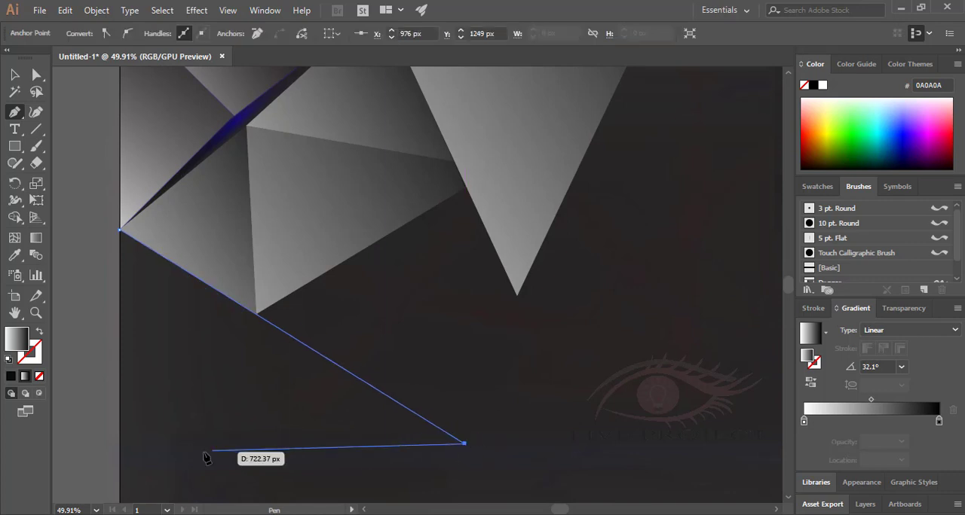
{"action": "left_click", "coordinate": [119, 444]}
{"action": "left_click", "coordinate": [120, 230]}
{"action": "key", "text": "Return"}
Draw a triangle between the quadrilateral's lower edge and the large lower triangle's slanted edge, with a corner at about X 714 px, Y 683 px.
{"action": "left_click", "coordinate": [542, 368]}
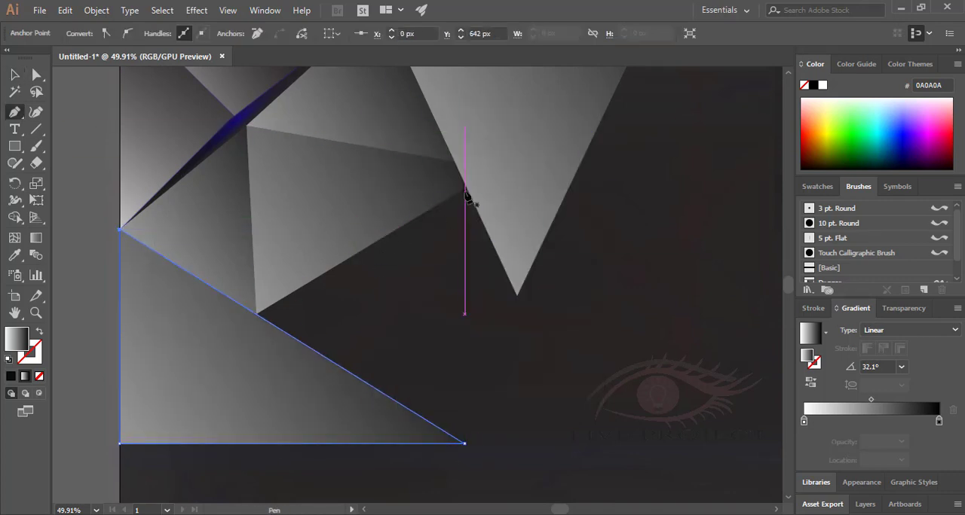
{"action": "left_click", "coordinate": [372, 245]}
{"action": "left_click", "coordinate": [257, 315]}
{"action": "left_click", "coordinate": [415, 413]}
{"action": "left_click", "coordinate": [517, 297]}
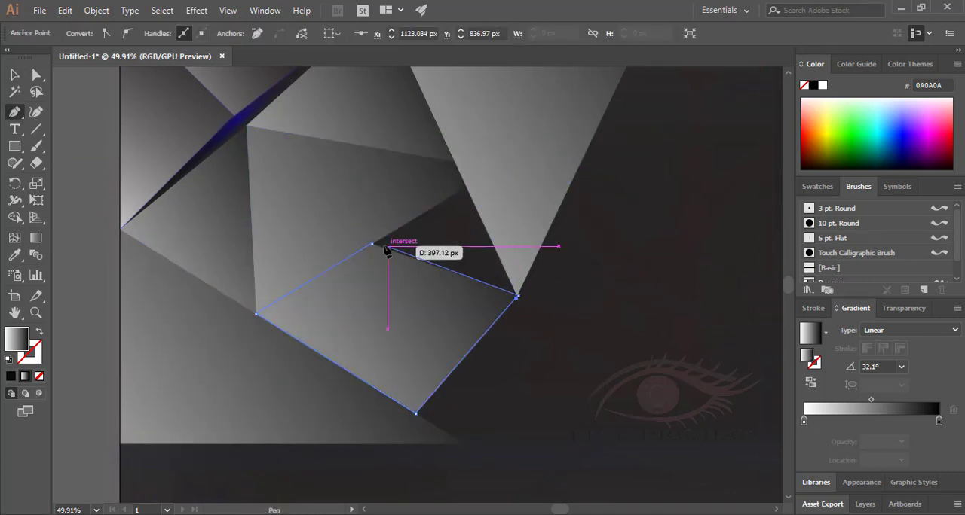
{"action": "left_click", "coordinate": [465, 188]}
{"action": "left_click", "coordinate": [416, 411]}
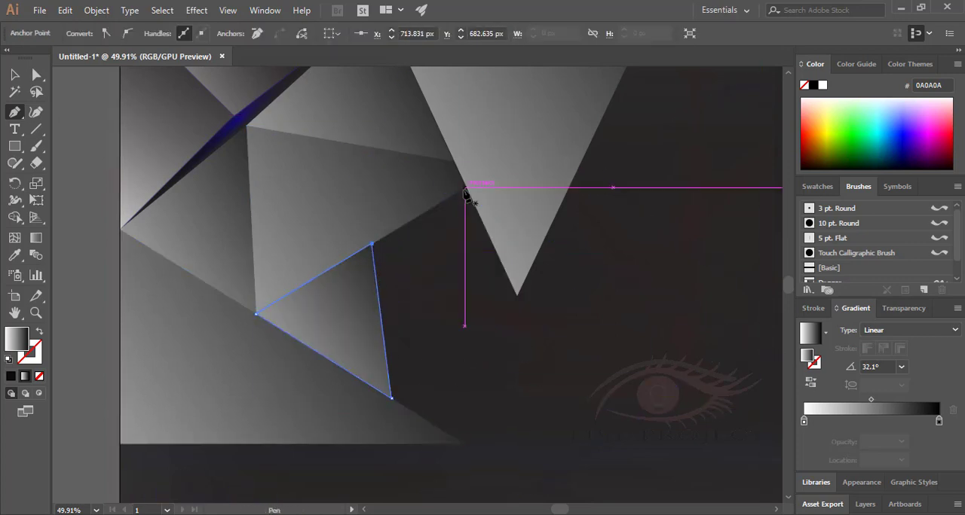
Draw two adjoining triangles beside it that share a corner at X 1173 px, Y 946 px, just beyond the large inverted triangle's tip.
{"action": "left_click", "coordinate": [465, 191]}
{"action": "left_click", "coordinate": [534, 337]}
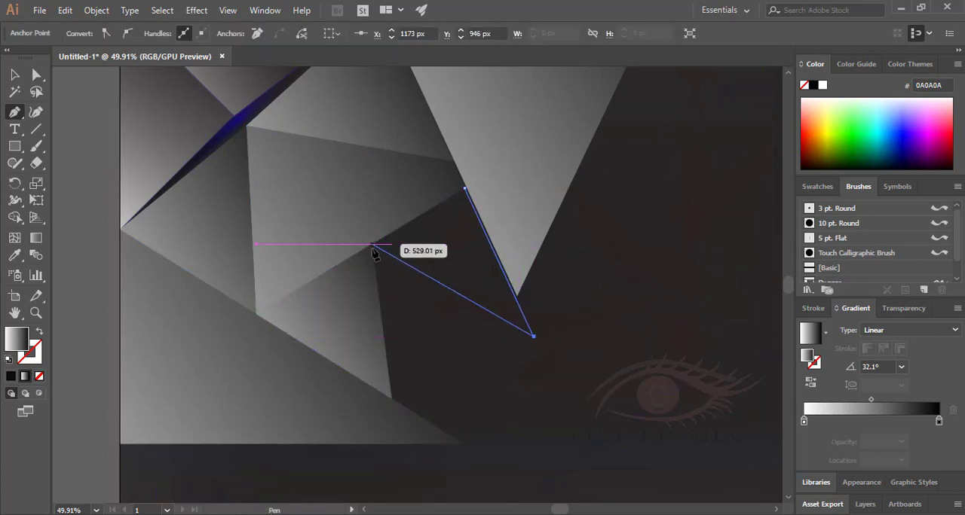
{"action": "left_click", "coordinate": [372, 244]}
{"action": "left_click", "coordinate": [465, 188]}
{"action": "left_click", "coordinate": [392, 399]}
{"action": "left_click", "coordinate": [535, 337]}
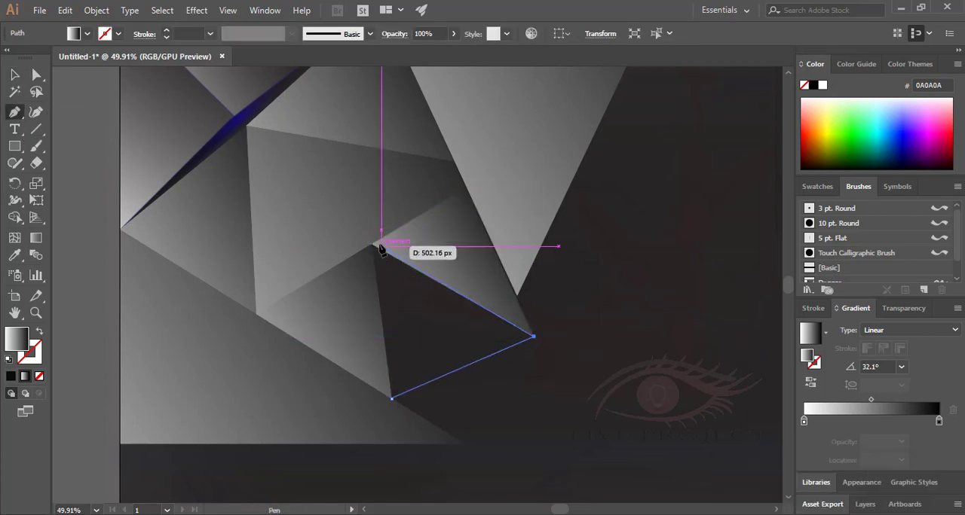
{"action": "left_click", "coordinate": [373, 244]}
{"action": "left_click", "coordinate": [392, 398]}
{"action": "left_click", "coordinate": [15, 75]}
{"action": "left_click", "coordinate": [462, 393]}
{"action": "left_click_drag", "start_coordinate": [462, 393], "coordinate": [418, 276]}
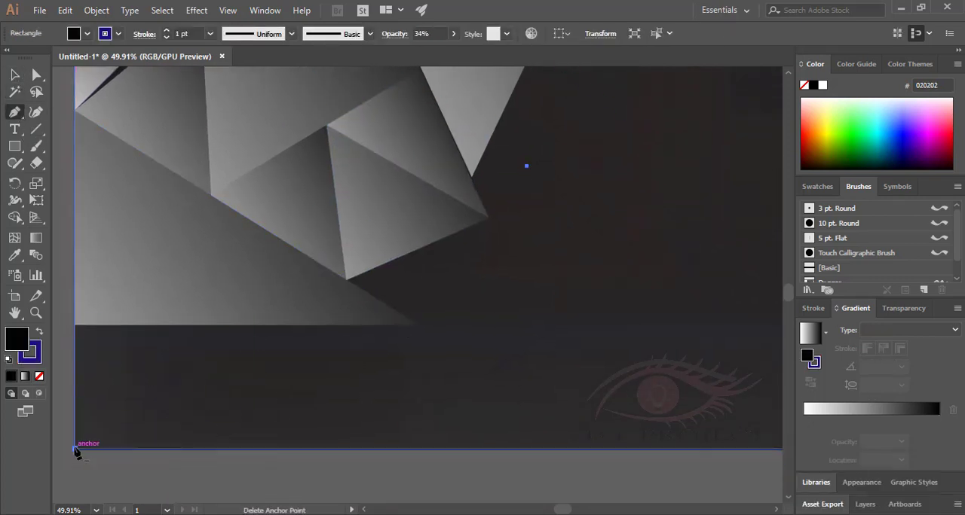
{"action": "left_click", "coordinate": [74, 450]}
{"action": "left_click", "coordinate": [105, 463]}
{"action": "key", "text": "ctrl+z"}
{"action": "key", "text": "ctrl+z"}
Draw two black, blue-outlined triangles meeting tip to tip at X 381.5 px, Y 1410.5 px along the artboard's lower-left corner.
{"action": "left_click", "coordinate": [15, 75]}
{"action": "left_click", "coordinate": [16, 112]}
{"action": "left_click", "coordinate": [74, 324]}
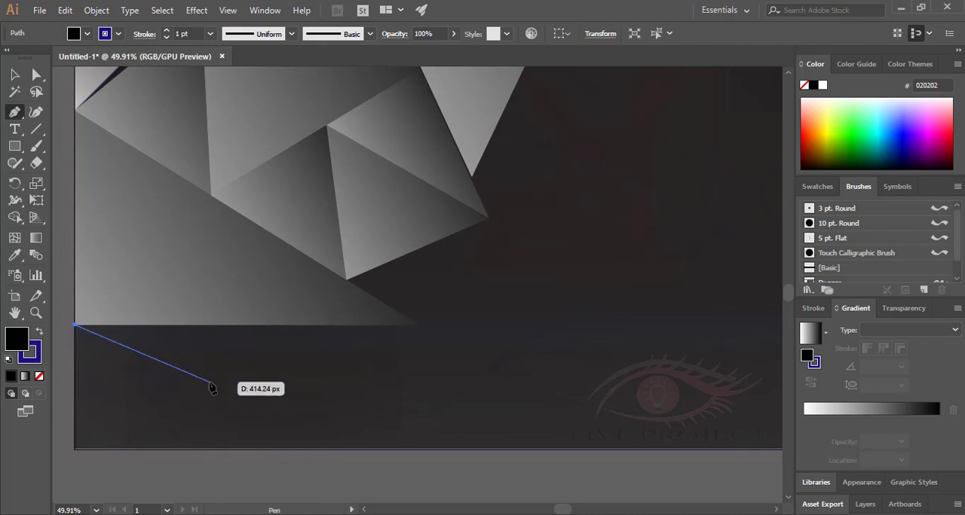
{"action": "left_click", "coordinate": [210, 383]}
{"action": "left_click", "coordinate": [75, 450]}
{"action": "left_click", "coordinate": [74, 325]}
{"action": "left_click", "coordinate": [15, 74]}
{"action": "left_click", "coordinate": [193, 416]}
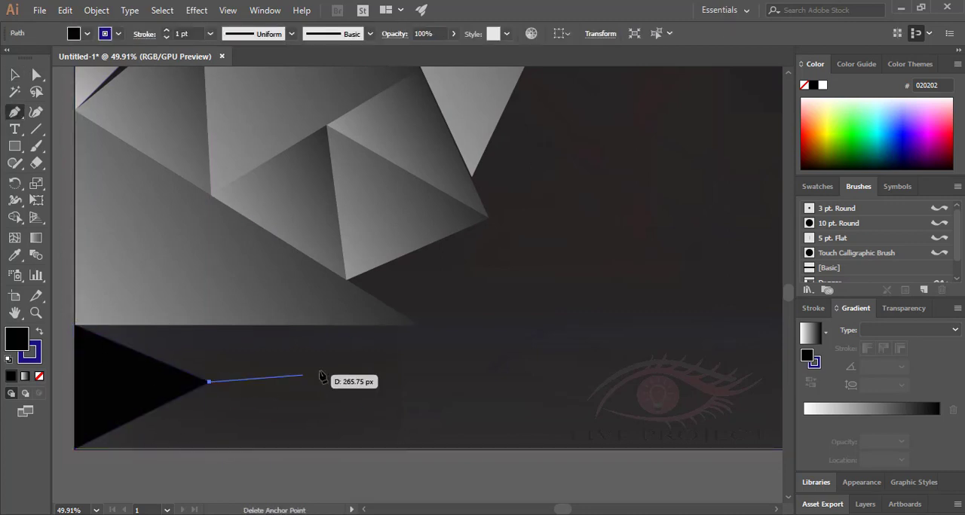
{"action": "left_click", "coordinate": [329, 326]}
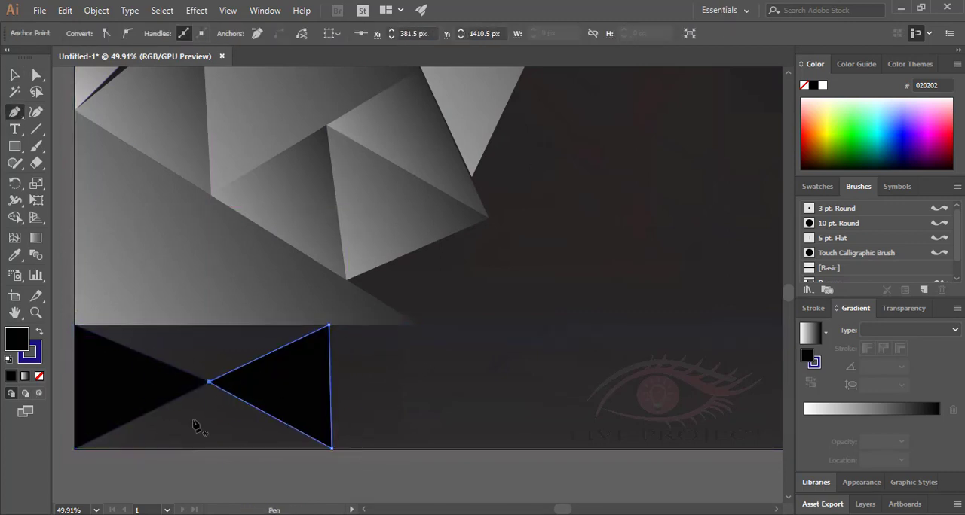
Draw a thin chevron beneath the two black triangles, joining their bottom corners and shared tip.
{"action": "left_click", "coordinate": [75, 450]}
{"action": "left_click", "coordinate": [209, 394]}
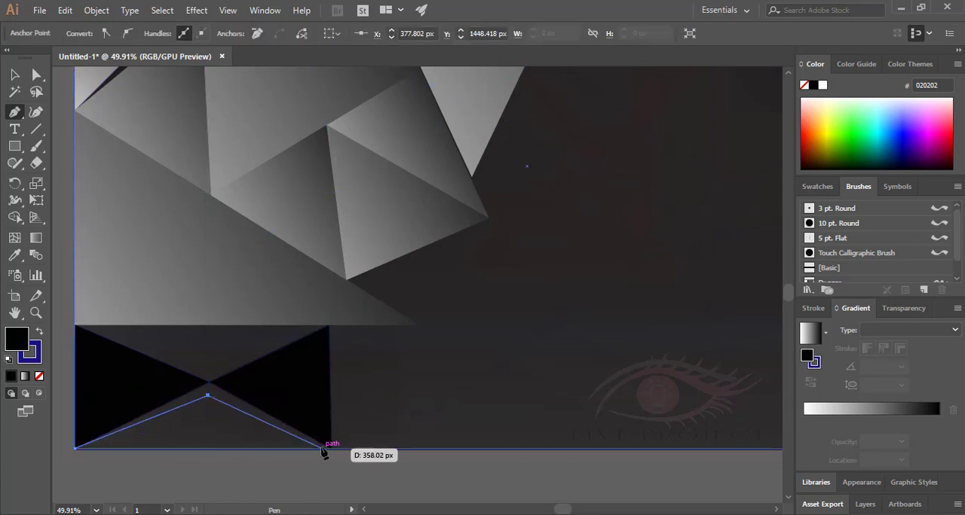
{"action": "left_click", "coordinate": [327, 446]}
{"action": "left_click", "coordinate": [208, 383]}
{"action": "left_click", "coordinate": [75, 450]}
Fill the chevron and the two black triangles with a white-to-black linear gradient at 0°.
{"action": "left_click", "coordinate": [14, 74]}
{"action": "left_click", "coordinate": [808, 334]}
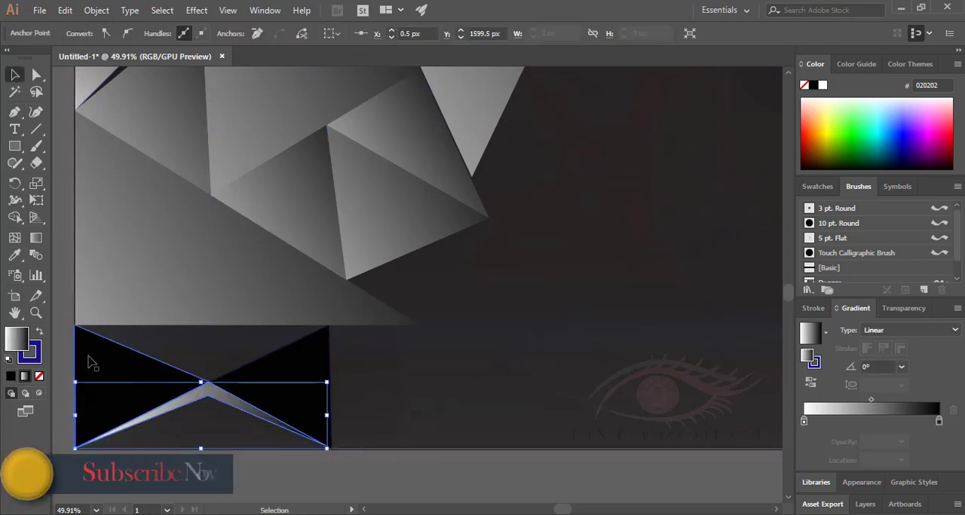
{"action": "left_click", "coordinate": [89, 365]}
{"action": "left_click", "coordinate": [808, 333]}
{"action": "left_click", "coordinate": [802, 337]}
Draw a gradient triangle in the gap above the two triangles, joining their upper corners and their shared tip.
{"action": "left_click", "coordinate": [15, 112]}
{"action": "left_click", "coordinate": [75, 326]}
{"action": "left_click", "coordinate": [328, 325]}
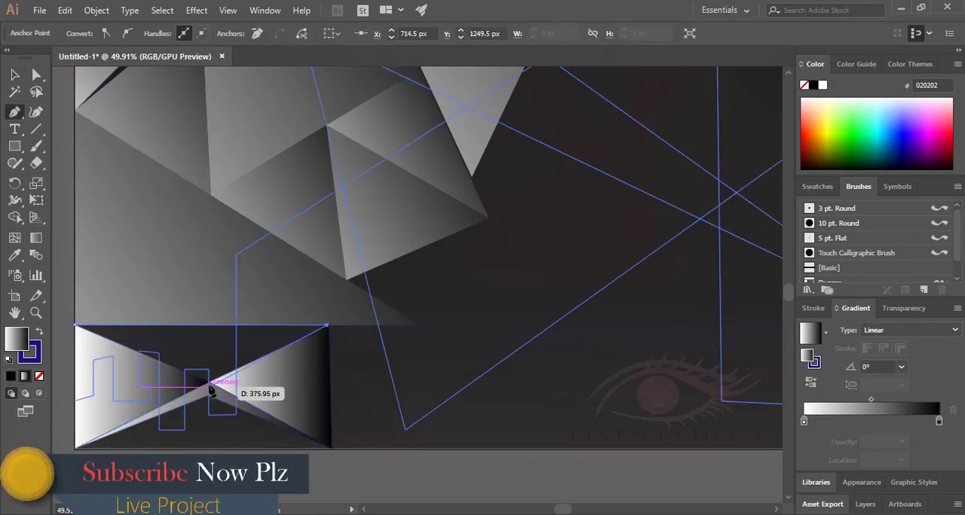
{"action": "left_click", "coordinate": [208, 383]}
{"action": "left_click", "coordinate": [75, 326]}
{"action": "left_click", "coordinate": [15, 75]}
{"action": "left_click", "coordinate": [201, 402]}
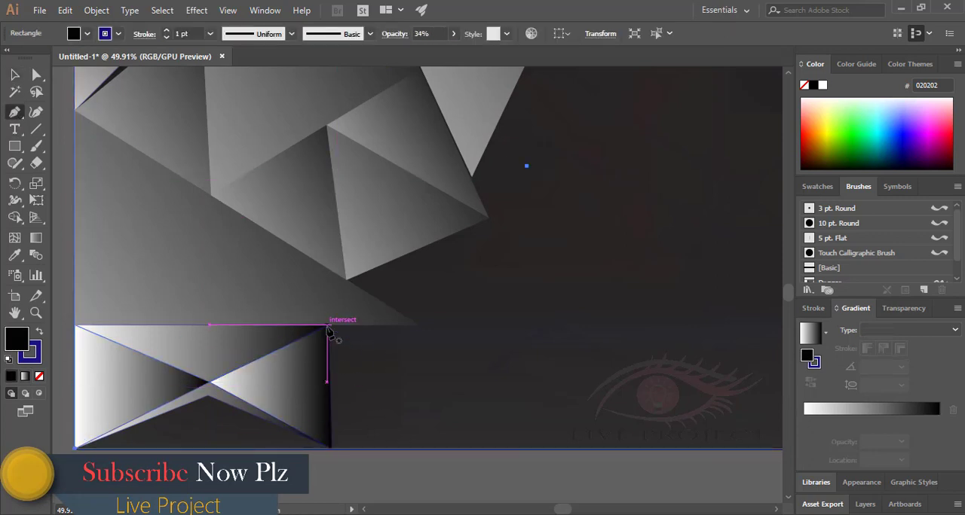
Draw a triangle pointing right from the second triangle's vertical edge and fill it with the white-to-black linear gradient.
{"action": "left_click", "coordinate": [326, 326]}
{"action": "left_click", "coordinate": [517, 378]}
{"action": "left_click", "coordinate": [332, 448]}
{"action": "left_click", "coordinate": [326, 326]}
{"action": "left_click", "coordinate": [808, 334]}
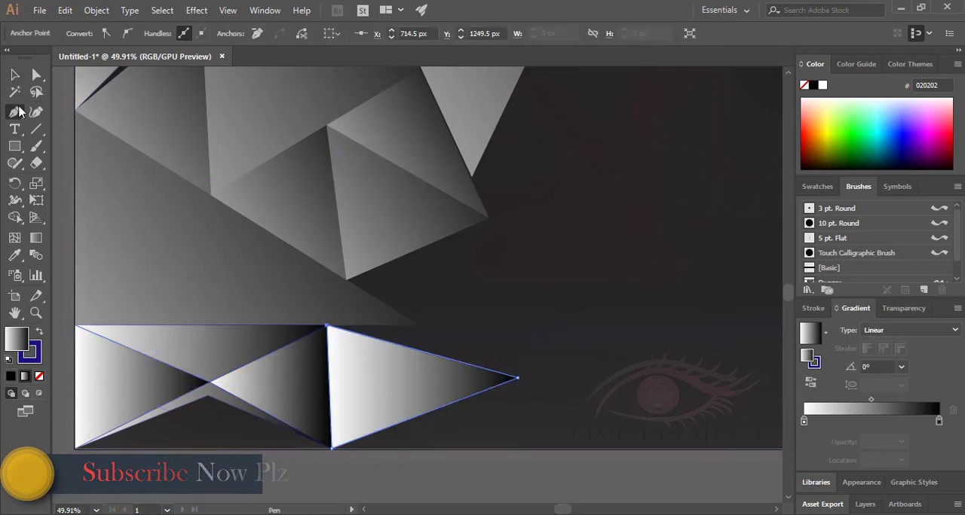
Shift the new triangle's gradient midpoint toward the white end.
{"action": "left_click", "coordinate": [15, 113]}
{"action": "left_click_drag", "start_coordinate": [871, 401], "coordinate": [846, 400]}
{"action": "left_click", "coordinate": [819, 421]}
{"action": "key", "text": "ctrl+z"}
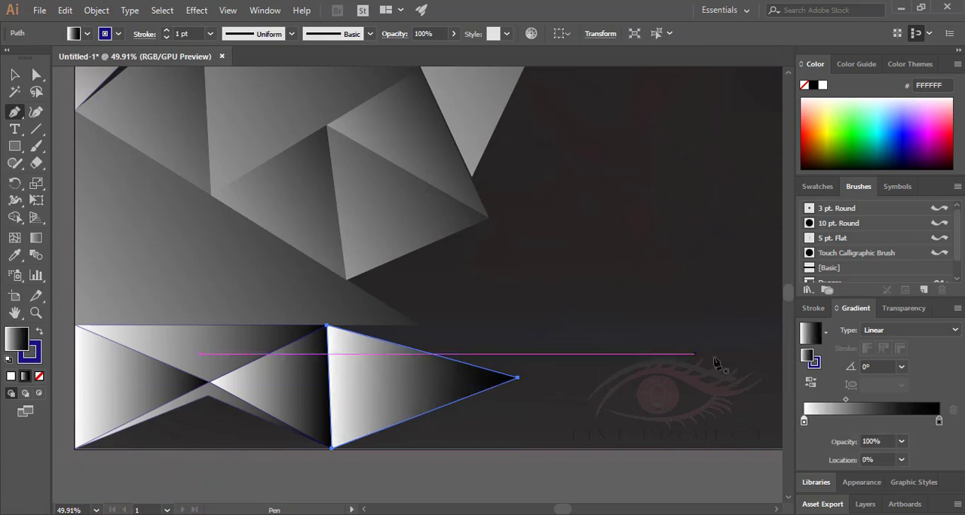
Draw a gradient triangle joining the right-pointing triangle's tip, the faceted group's lowest corner and its corner at X 1173.5 px, Y 946.5 px.
{"action": "left_click", "coordinate": [517, 377]}
{"action": "left_click", "coordinate": [346, 281]}
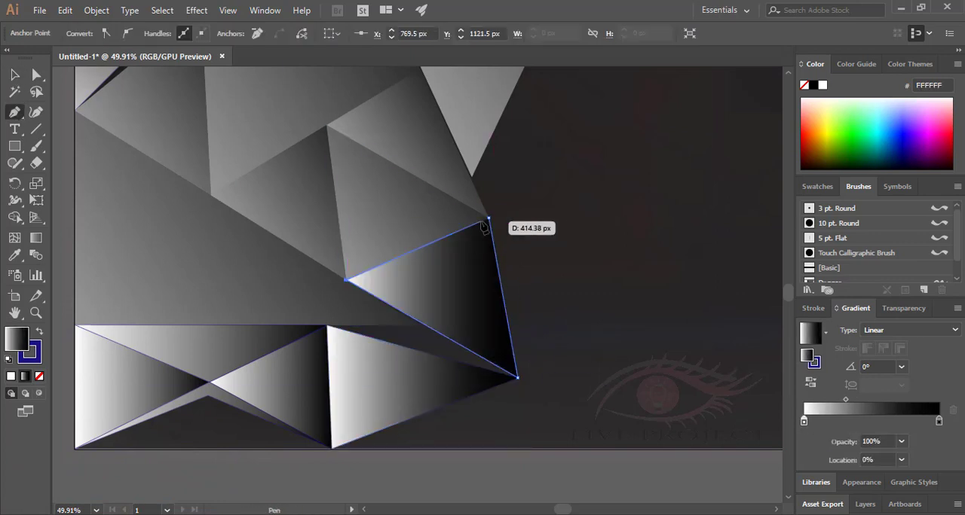
{"action": "left_click", "coordinate": [437, 468]}
Fill the gap between the last two triangles with a triangle using the evenly spread white-to-black gradient.
{"action": "left_click", "coordinate": [286, 383]}
{"action": "double_click", "coordinate": [231, 353]}
{"action": "double_click", "coordinate": [180, 282]}
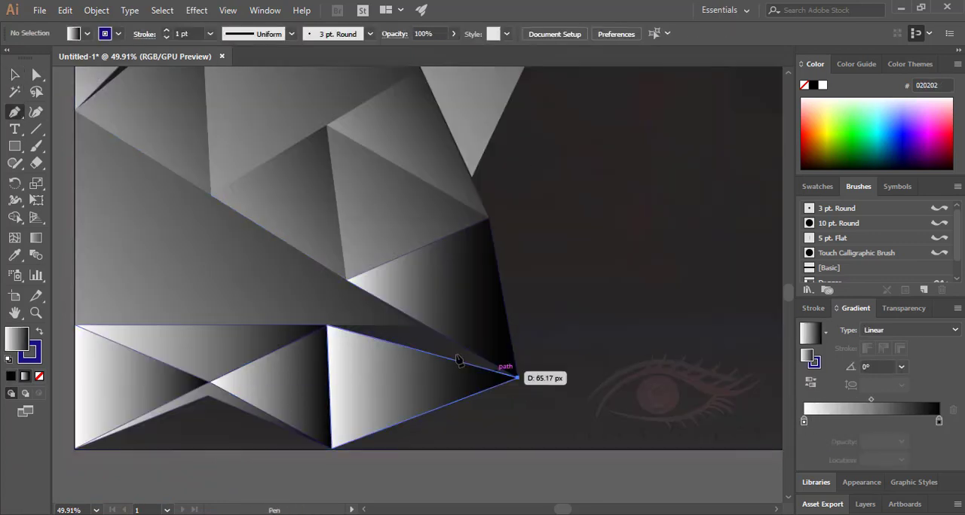
{"action": "left_click", "coordinate": [347, 280]}
{"action": "left_click", "coordinate": [326, 326]}
{"action": "left_click", "coordinate": [517, 378]}
{"action": "left_click", "coordinate": [599, 388], "text": "ctrl"}
Draw a gradient triangle on the artboard's right edge, from its top-right corner to a tip at X 2247.5 px, Y 344.5 px.
{"action": "left_click_drag", "start_coordinate": [598, 387], "coordinate": [475, 338]}
{"action": "left_click_drag", "start_coordinate": [561, 197], "coordinate": [618, 257]}
{"action": "left_click", "coordinate": [623, 123]}
{"action": "left_click", "coordinate": [622, 253]}
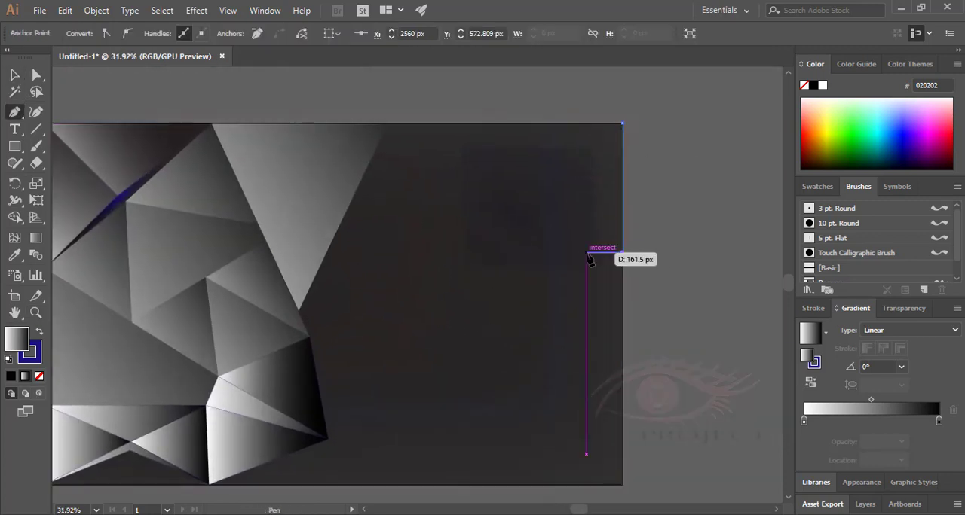
{"action": "left_click", "coordinate": [552, 201]}
{"action": "left_click", "coordinate": [623, 124]}
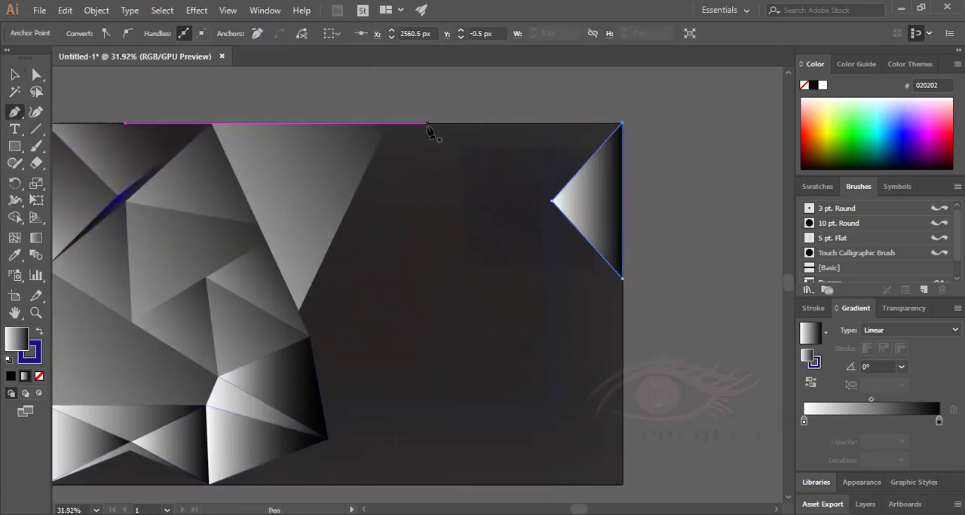
Draw an adjoining triangle along the artboard's top edge, from the top-right corner to the same inner tip.
{"action": "left_click", "coordinate": [475, 122]}
{"action": "left_click", "coordinate": [623, 123]}
{"action": "left_click", "coordinate": [552, 201]}
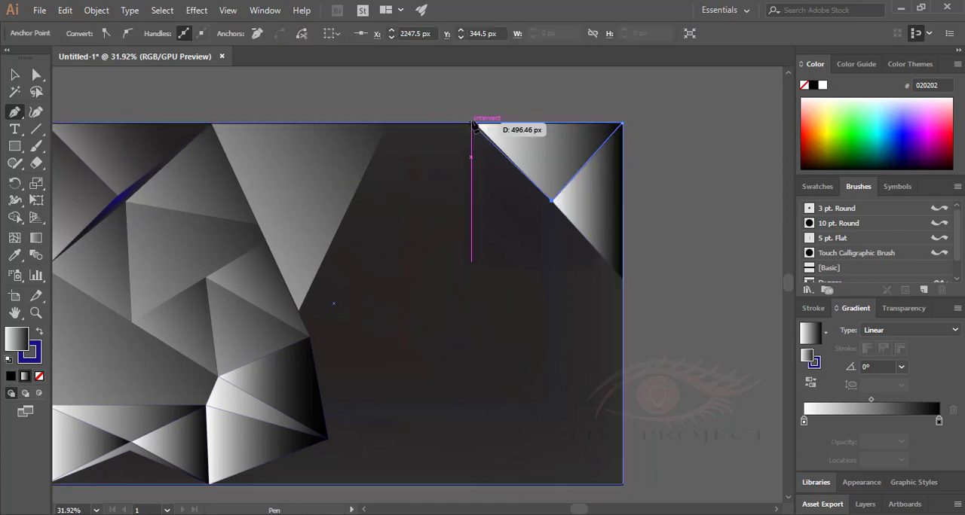
Draw a thin sliver along the slanted side of the top-right corner shape, starting at X 1906.5 px on the top edge.
{"action": "left_click", "coordinate": [474, 123]}
{"action": "left_click", "coordinate": [622, 279]}
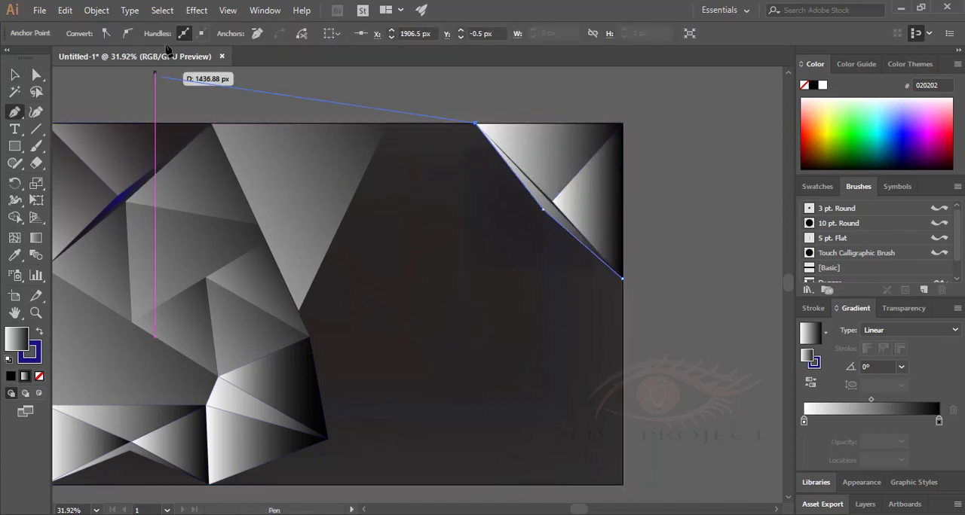
{"action": "left_click", "coordinate": [623, 279]}
{"action": "key", "text": "v"}
{"action": "left_click", "coordinate": [672, 265]}
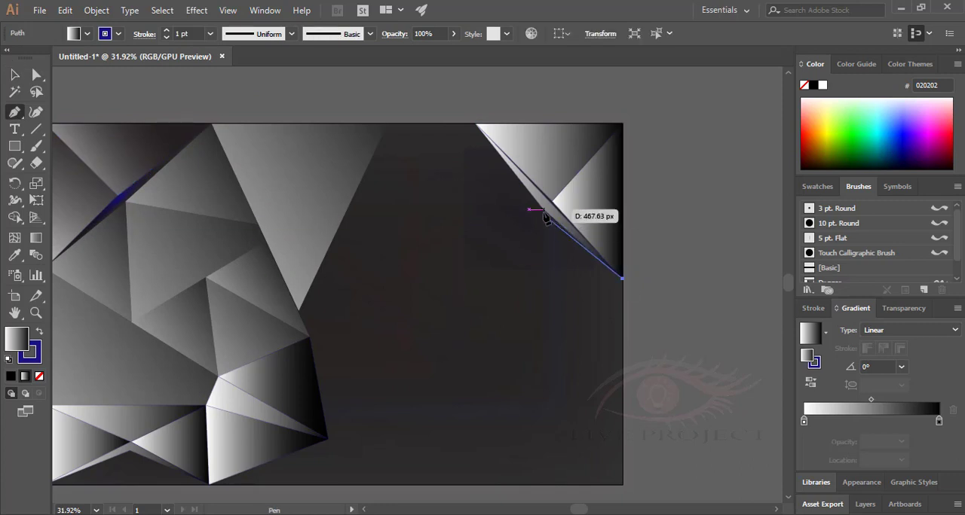
Draw a narrow gradient triangle from the sliver's lower tip on the right edge to its middle corner and a point just below.
{"action": "left_click", "coordinate": [544, 210]}
{"action": "left_click", "coordinate": [529, 224]}
{"action": "left_click", "coordinate": [623, 279]}
{"action": "left_click", "coordinate": [15, 75]}
{"action": "left_click_drag", "start_coordinate": [545, 229], "coordinate": [538, 241]}
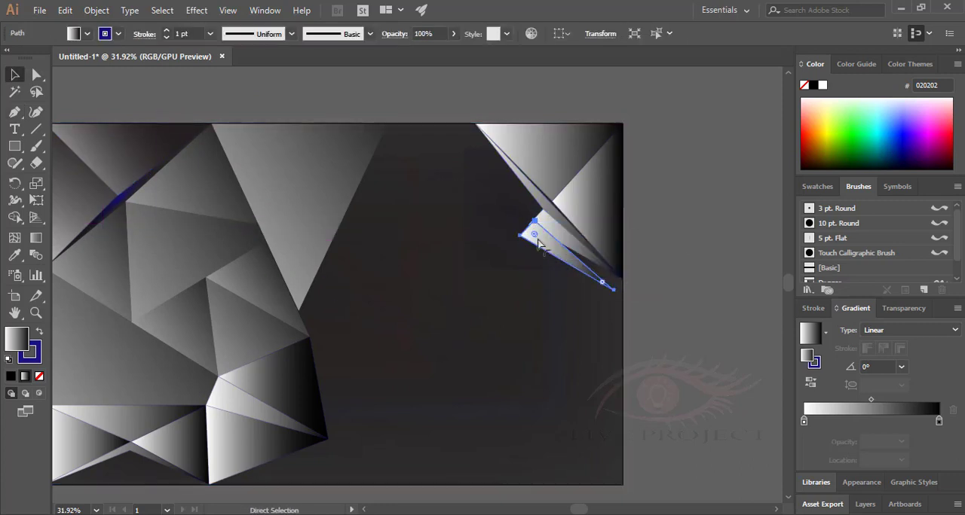
Rotate copies of the narrow triangle around its tip on the artboard's right edge, repeating them into a fan that passes the edge.
{"action": "left_click", "coordinate": [15, 184]}
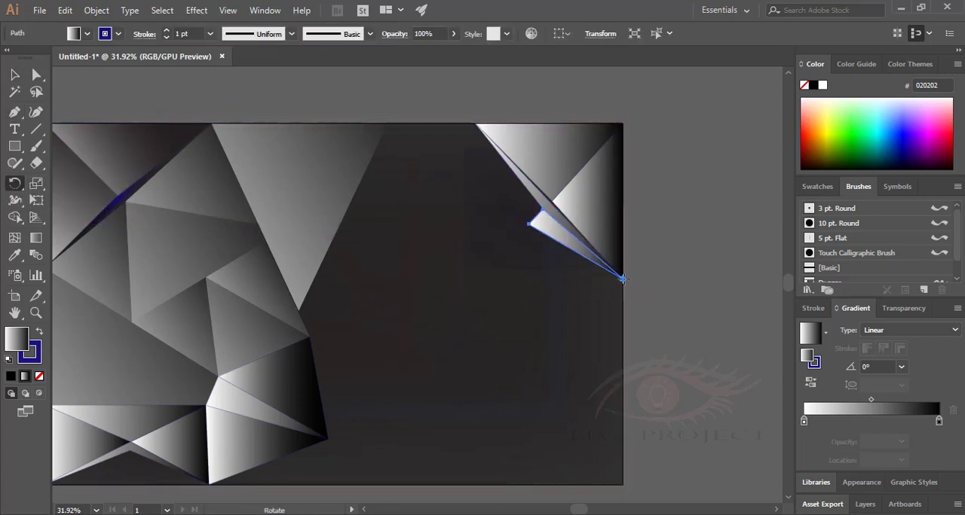
{"action": "left_click_drag", "start_coordinate": [521, 249], "coordinate": [521, 250]}
{"action": "key", "text": "ctrl+d"}
{"action": "key", "text": "ctrl+d"}
{"action": "key", "text": "ctrl+d"}
{"action": "key", "text": "ctrl+d"}
{"action": "key", "text": "ctrl+d"}
{"action": "key", "text": "ctrl+d"}
{"action": "key", "text": "ctrl+d"}
{"action": "key", "text": "ctrl+d"}
{"action": "key", "text": "ctrl+d"}
{"action": "key", "text": "ctrl+d"}
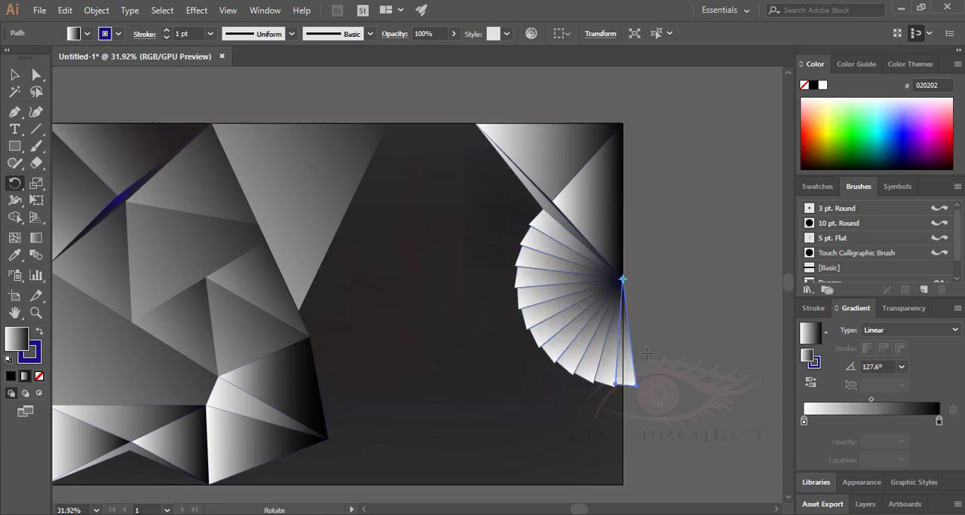
Draw an inverted gradient triangle along the top edge between the large inverted triangle and the top-right corner shape.
{"action": "left_click", "coordinate": [476, 123]}
{"action": "left_click", "coordinate": [456, 245]}
{"action": "left_click", "coordinate": [387, 124]}
{"action": "left_click", "coordinate": [476, 123]}
{"action": "left_click", "coordinate": [518, 212], "text": "ctrl"}
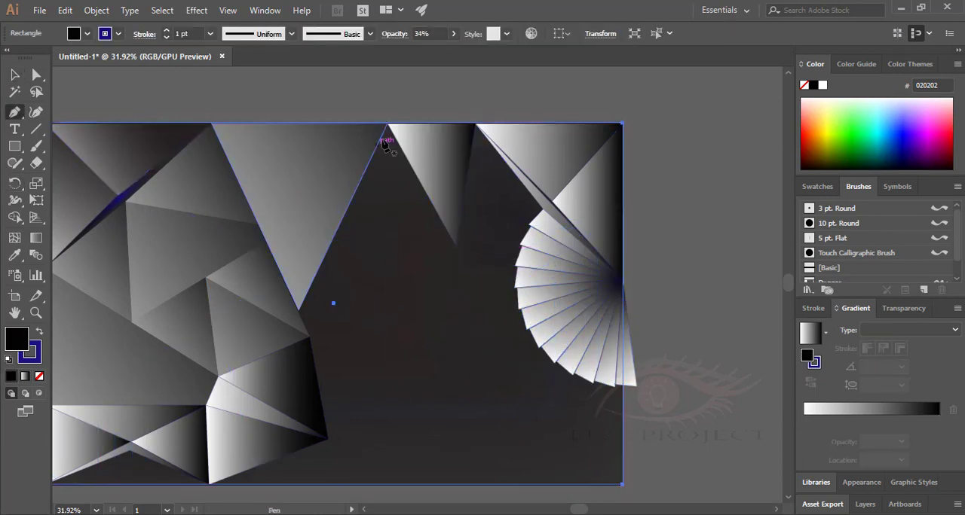
Draw a black triangle against its slanted side, from X 1519.5 px, Y 1.5 px to a lower point and the gradient triangle's tip.
{"action": "left_click", "coordinate": [388, 123]}
{"action": "left_click", "coordinate": [393, 304]}
{"action": "left_click", "coordinate": [457, 246]}
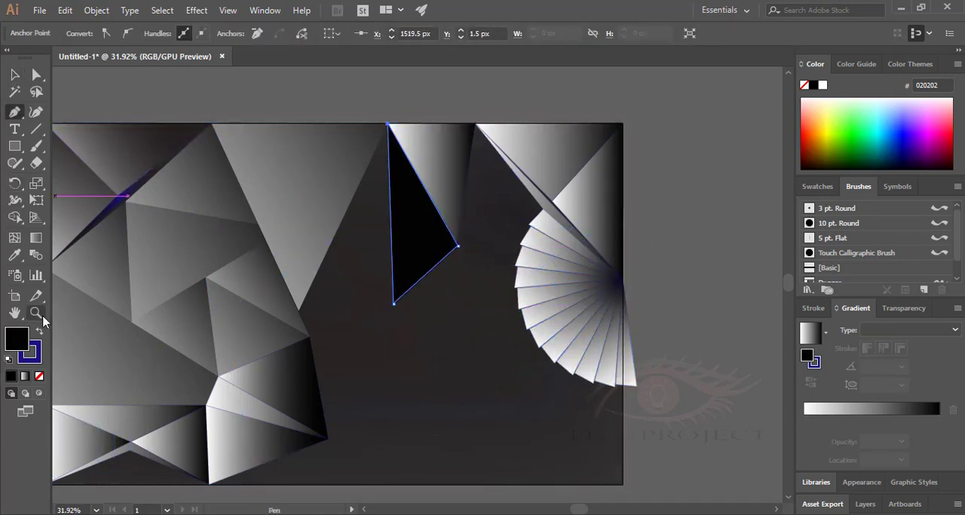
Draw a black shape between the inverted gradient triangle and the fan, following the fan's outer corners and closing through the triangle's lower tip.
{"action": "scroll", "coordinate": [473, 171], "scroll_direction": "up", "scroll_amount": 3}
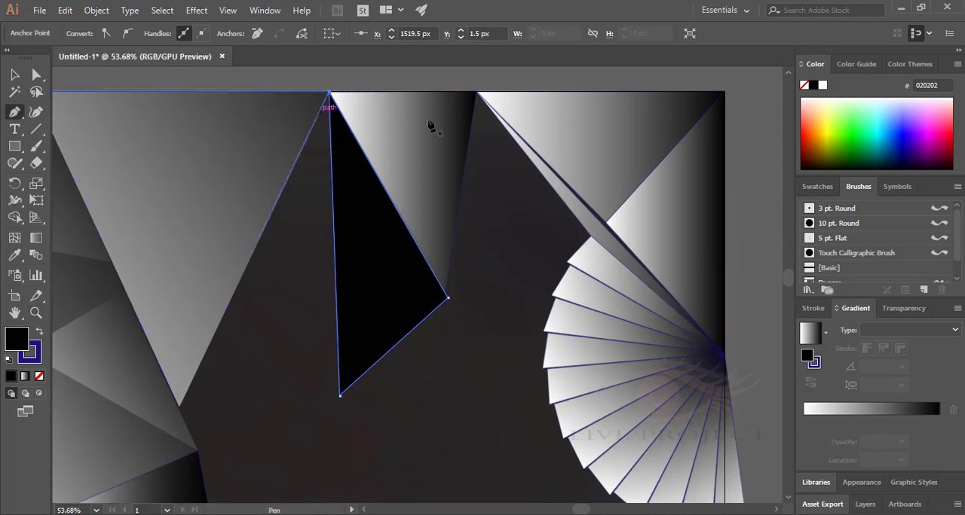
{"action": "left_click", "coordinate": [566, 264]}
{"action": "left_click", "coordinate": [543, 334]}
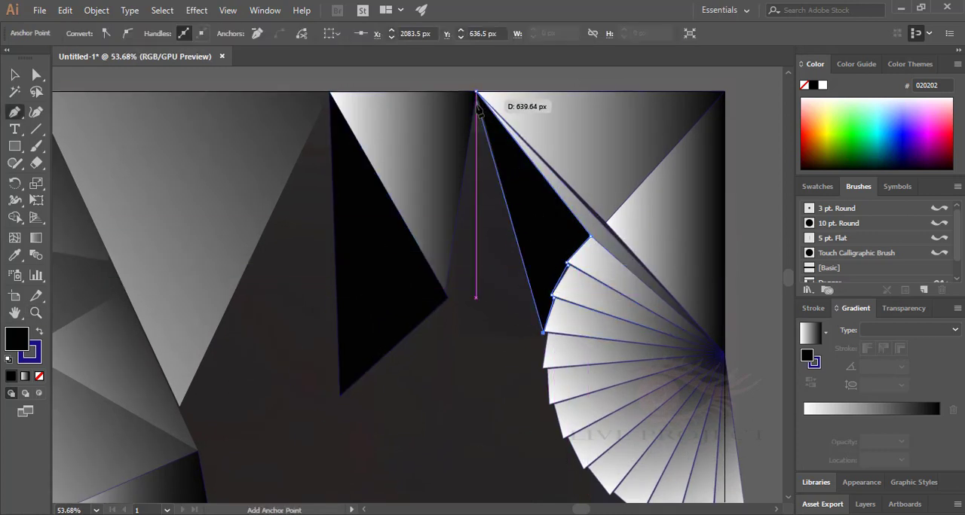
{"action": "left_click", "coordinate": [447, 297]}
{"action": "left_click", "coordinate": [476, 92]}
Draw a thin black sliver below both black shapes, linking the black triangle's lowest point, the gradient triangle's tip and the fan's edge.
{"action": "key", "text": "v"}
{"action": "left_click", "coordinate": [400, 413]}
{"action": "left_click_drag", "start_coordinate": [400, 412], "coordinate": [403, 318]}
{"action": "key", "text": "p"}
{"action": "left_click", "coordinate": [343, 302]}
{"action": "left_click", "coordinate": [448, 202]}
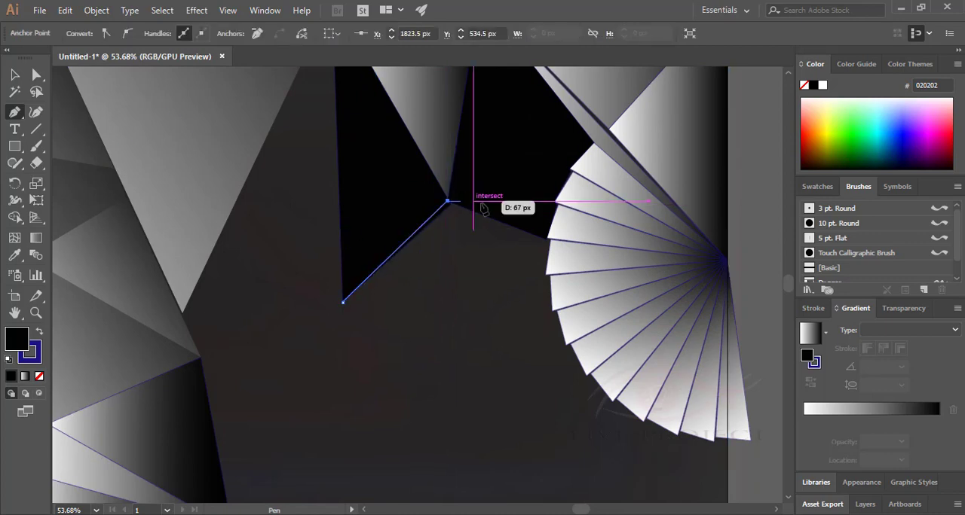
{"action": "left_click", "coordinate": [547, 239]}
{"action": "left_click", "coordinate": [448, 212]}
{"action": "left_click", "coordinate": [342, 302]}
Draw a thin bent black shape from the large inverted triangle's lower tip up to its upper corner on the artboard's top edge.
{"action": "left_click", "coordinate": [15, 75]}
{"action": "left_click", "coordinate": [422, 392]}
{"action": "left_click", "coordinate": [13, 117]}
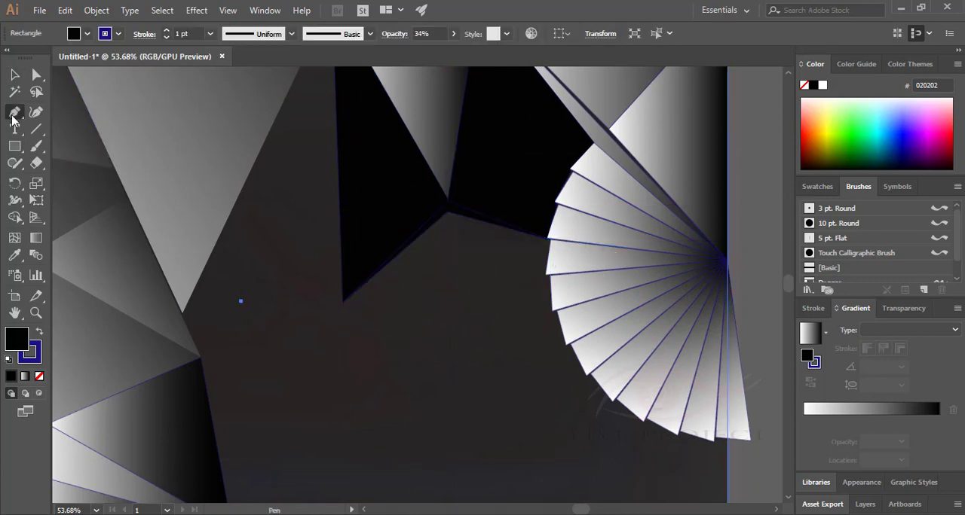
{"action": "left_click", "coordinate": [183, 313]}
{"action": "left_click", "coordinate": [336, 197]}
{"action": "left_click_drag", "start_coordinate": [358, 180], "coordinate": [366, 296]}
{"action": "left_click", "coordinate": [339, 116]}
{"action": "left_click", "coordinate": [332, 300]}
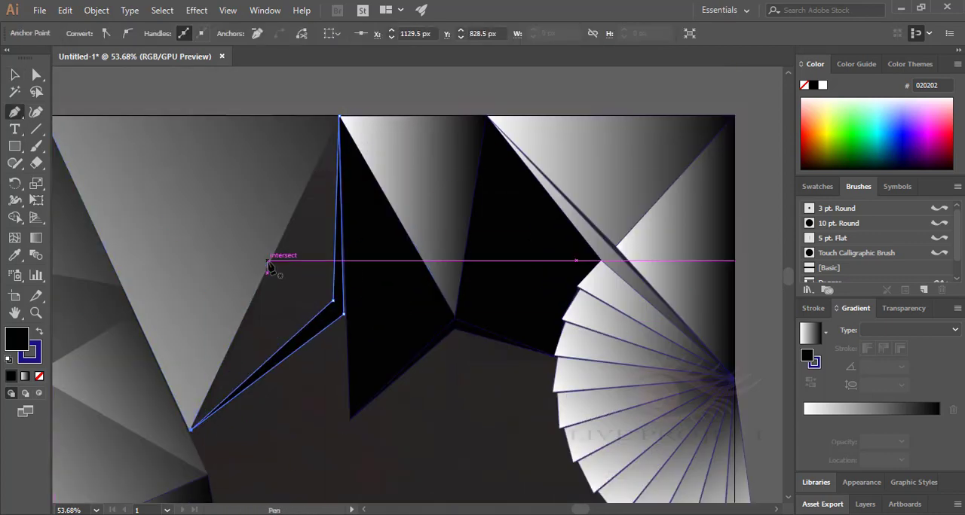
{"action": "left_click", "coordinate": [190, 431]}
Fill the gap between the thin bent shape and the large inverted triangle's slanted side with a black shape.
{"action": "left_click", "coordinate": [339, 116]}
{"action": "left_click", "coordinate": [333, 301]}
{"action": "left_click", "coordinate": [190, 430]}
{"action": "left_click", "coordinate": [266, 269]}
Draw a black triangle from the lower gradient facet's slanted side to a point at about X 1624.5 px, Y 1062.5 px.
{"action": "left_click", "coordinate": [15, 74]}
{"action": "left_click_drag", "start_coordinate": [376, 392], "coordinate": [364, 223]}
{"action": "left_click", "coordinate": [15, 111]}
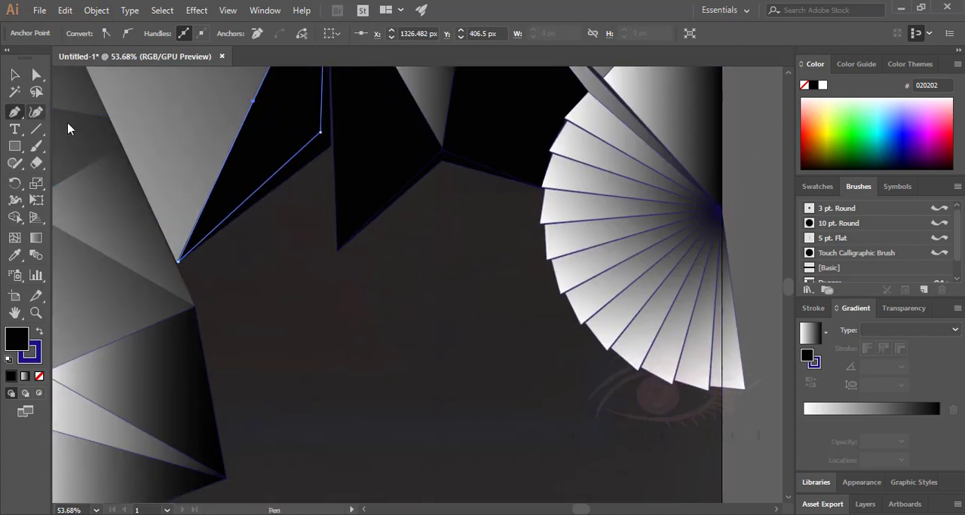
{"action": "left_click", "coordinate": [226, 478]}
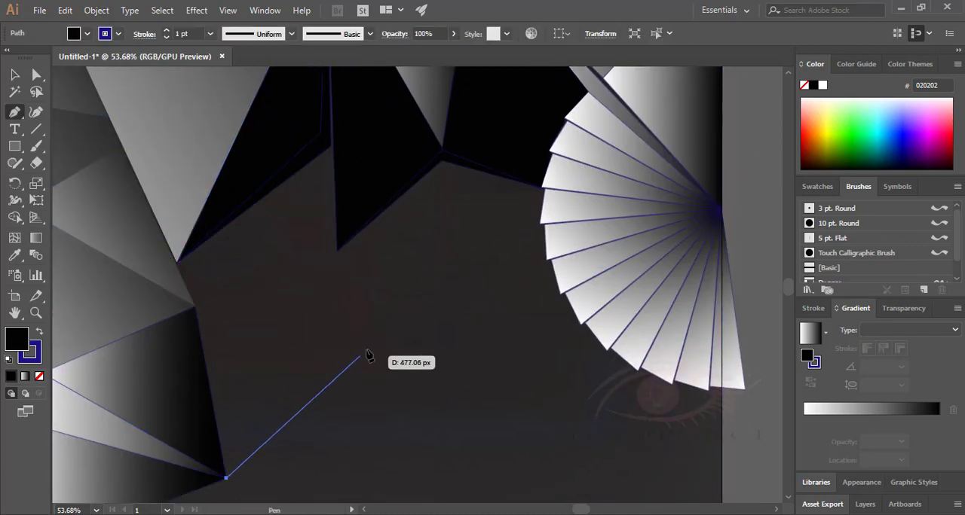
{"action": "left_click", "coordinate": [366, 350]}
{"action": "left_click", "coordinate": [194, 307]}
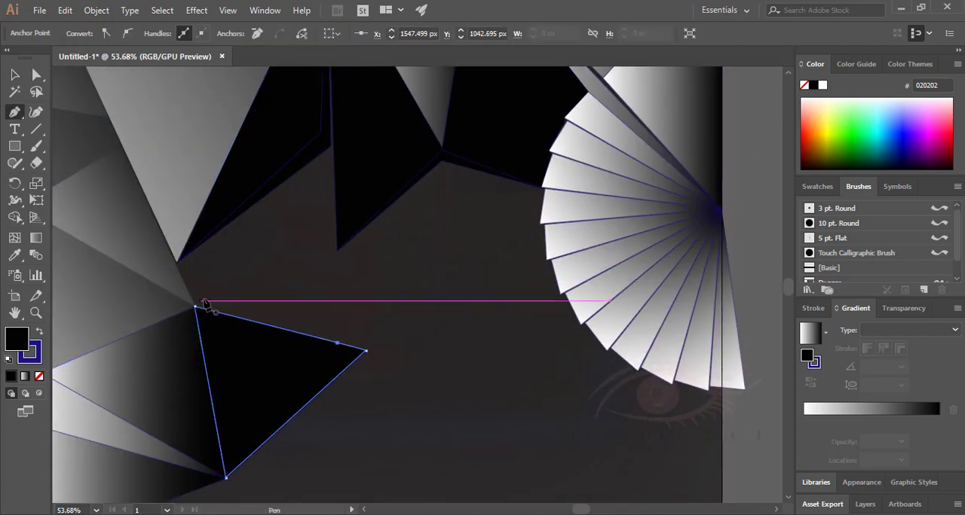
Draw a black triangle from the previous triangle's upper side up to the bend of the thin black shape above.
{"action": "left_click", "coordinate": [331, 147]}
{"action": "left_click", "coordinate": [337, 343]}
{"action": "left_click", "coordinate": [195, 306]}
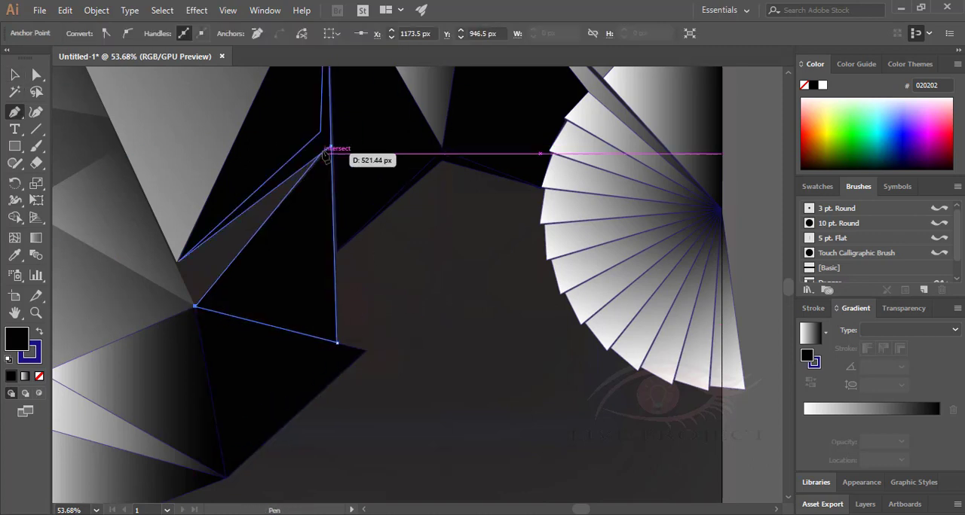
{"action": "left_click", "coordinate": [331, 147]}
Cover the remaining wedge beside the large inverted triangle's lower tip with a narrow black triangle reaching the bend.
{"action": "left_click", "coordinate": [177, 261]}
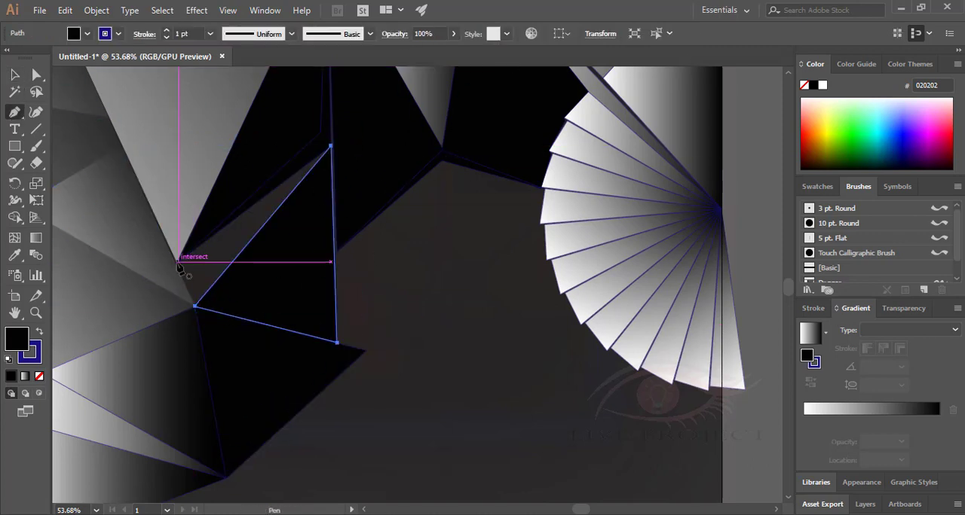
{"action": "left_click", "coordinate": [194, 307]}
{"action": "left_click", "coordinate": [330, 148]}
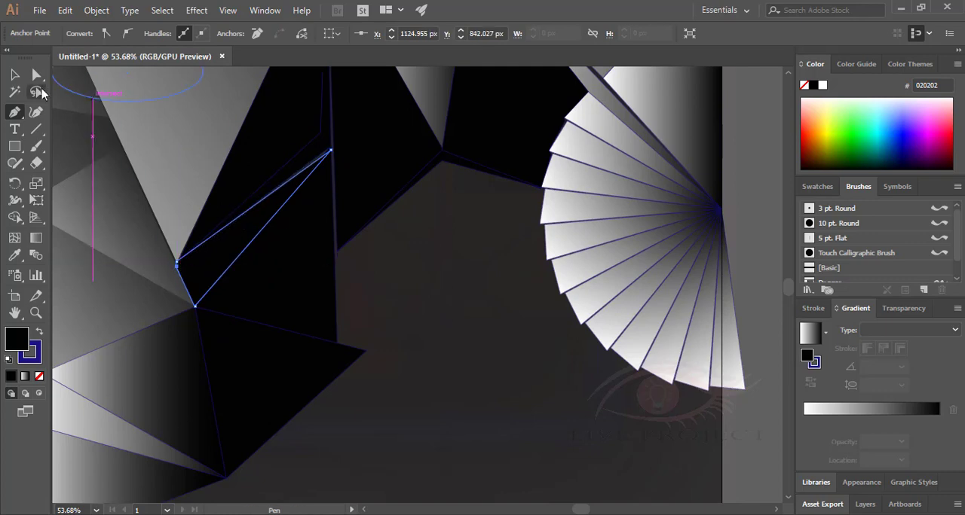
Draw a black triangle from the lower side of the wide black triangle down to the artboard's bottom edge.
{"action": "left_click", "coordinate": [15, 75]}
{"action": "left_click", "coordinate": [401, 317]}
{"action": "left_click_drag", "start_coordinate": [386, 337], "coordinate": [285, 241]}
{"action": "left_click", "coordinate": [264, 255]}
{"action": "left_click", "coordinate": [124, 382]}
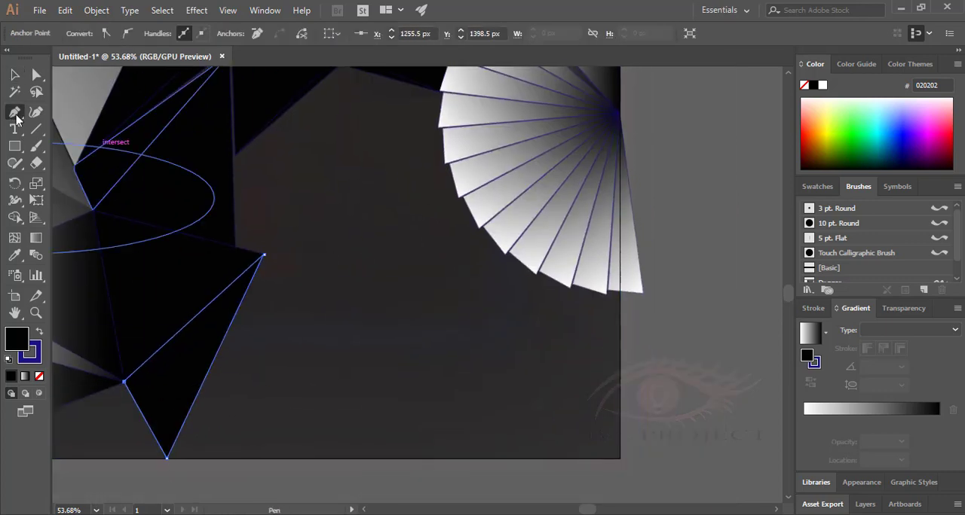
Draw a thin black chevron from the artboard's bottom-right corner over a peak to the black triangle's tip on the bottom edge.
{"action": "left_click", "coordinate": [620, 458]}
{"action": "left_click", "coordinate": [365, 263]}
{"action": "left_click", "coordinate": [164, 458]}
{"action": "left_click", "coordinate": [365, 276]}
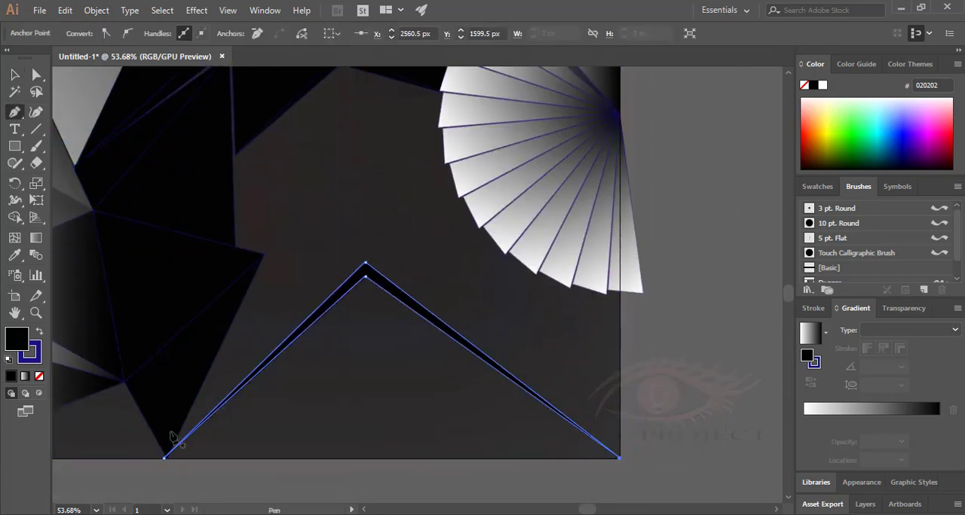
Draw a black triangle joining the neighbouring black triangle's outer corner, the chevron's peak and the shared point on the bottom edge.
{"action": "left_click", "coordinate": [264, 254]}
{"action": "left_click", "coordinate": [366, 263]}
{"action": "left_click", "coordinate": [164, 458]}
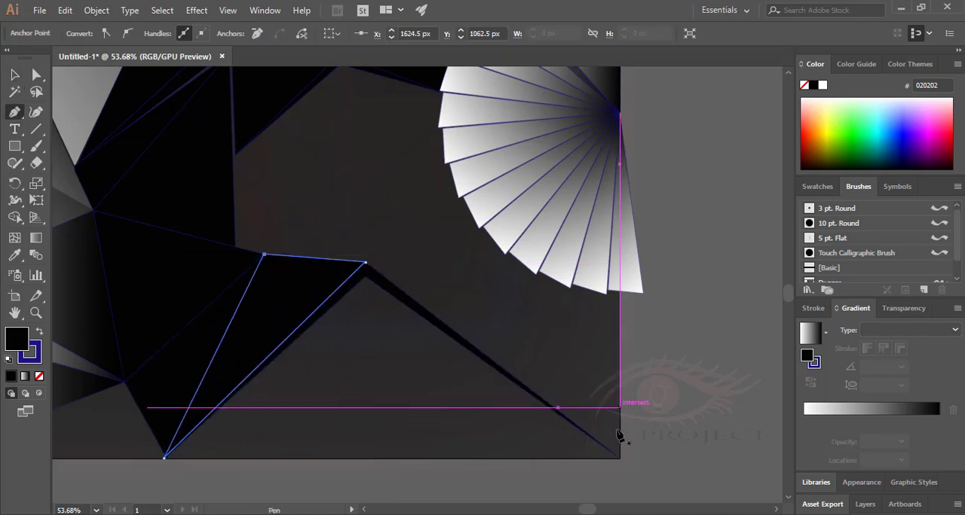
Draw a long black sliver from the artboard's bottom-right corner and right edge to a tip at about X 1857.5 px, Y 902.5 px.
{"action": "left_click", "coordinate": [619, 457]}
{"action": "left_click", "coordinate": [352, 196]}
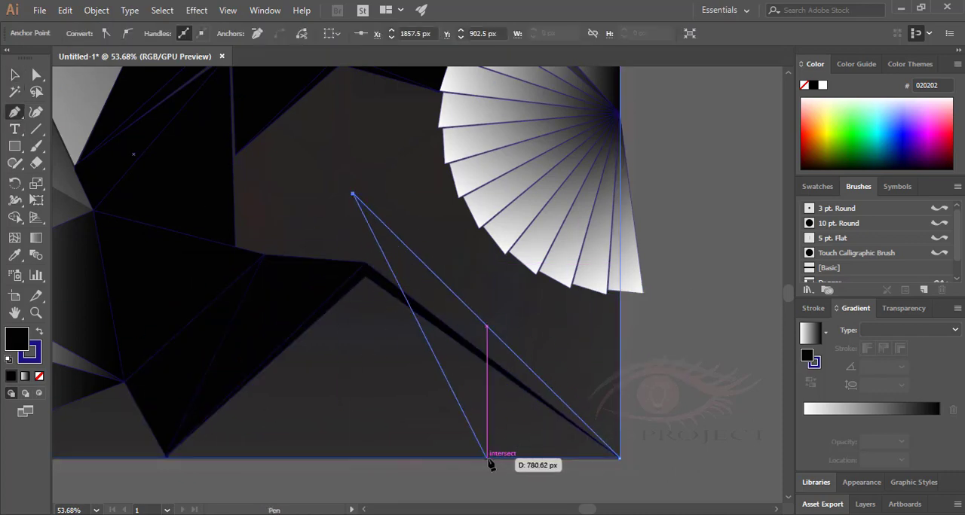
{"action": "left_click", "coordinate": [489, 458]}
{"action": "key", "text": "ctrl+z"}
{"action": "left_click", "coordinate": [619, 458]}
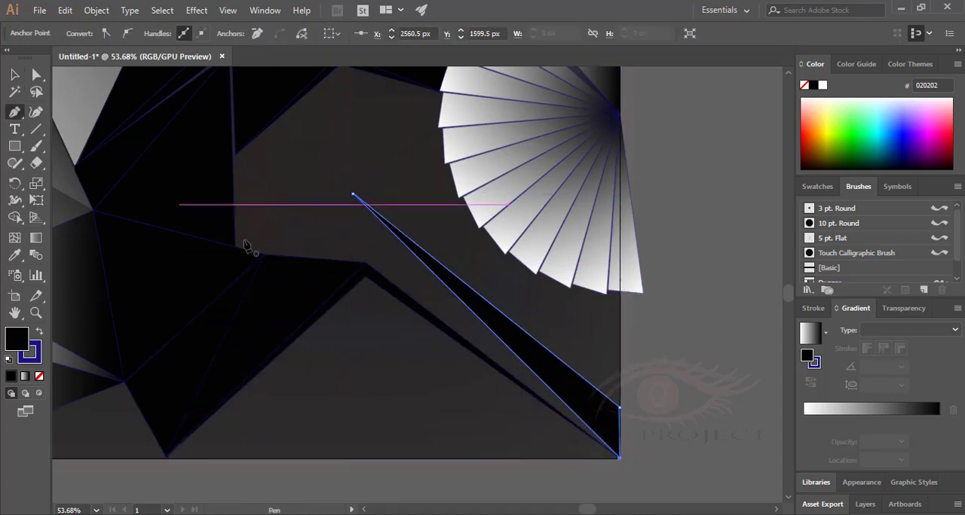
Fill the area beneath the chevron with two black triangles that meet along a vertical line below its peak.
{"action": "left_click", "coordinate": [165, 457]}
{"action": "left_click", "coordinate": [366, 458]}
{"action": "left_click", "coordinate": [366, 277]}
{"action": "left_click", "coordinate": [166, 457]}
{"action": "left_click", "coordinate": [620, 458]}
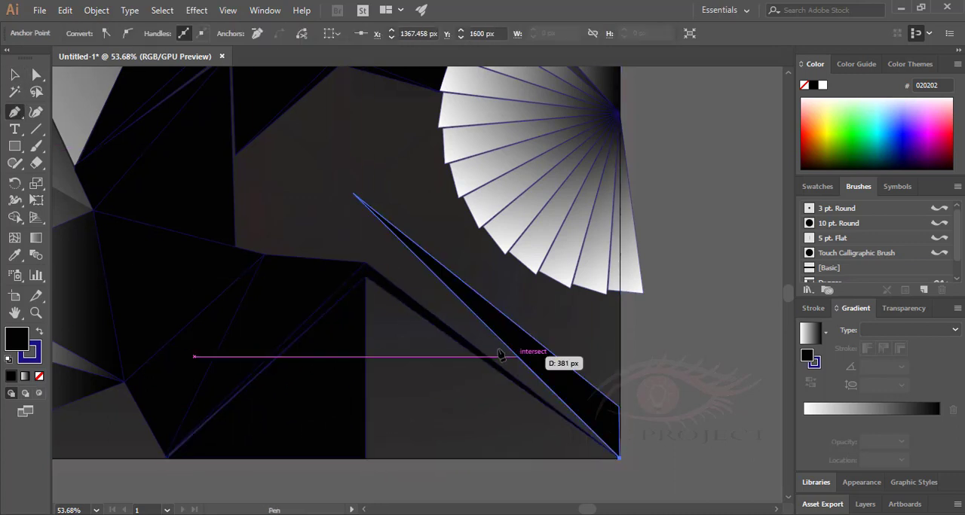
{"action": "left_click", "coordinate": [365, 276]}
{"action": "left_click", "coordinate": [365, 457]}
{"action": "left_click", "coordinate": [619, 458]}
Draw a narrow bent black shape from the slanted black edge above down to the top edge of the lower black triangles.
{"action": "left_click", "coordinate": [297, 100]}
{"action": "left_click", "coordinate": [279, 179]}
{"action": "left_click", "coordinate": [310, 258]}
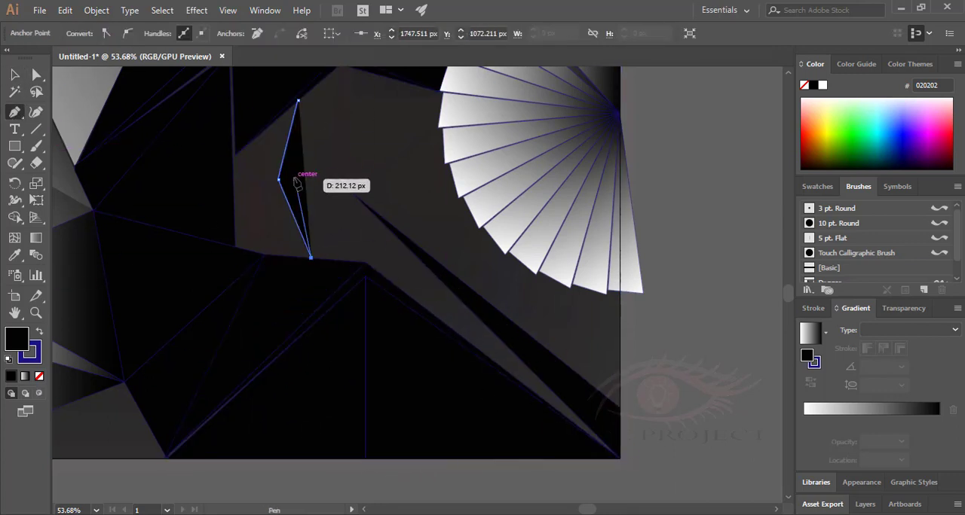
Draw black facets left of the narrow bent shape, meeting at its left corner at about X 1661.5 px, Y 865.5 px.
{"action": "left_click", "coordinate": [236, 248]}
{"action": "left_click", "coordinate": [264, 254]}
{"action": "left_click", "coordinate": [279, 180]}
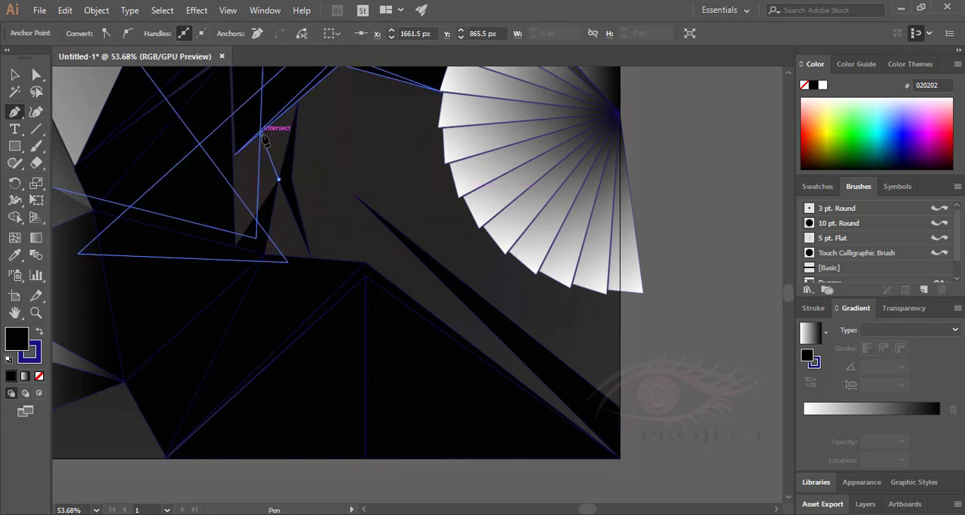
{"action": "left_click", "coordinate": [261, 133]}
{"action": "left_click", "coordinate": [229, 156]}
Draw black triangles below and above the narrow bent shape's left corner to close the gaps around it.
{"action": "left_click", "coordinate": [311, 258]}
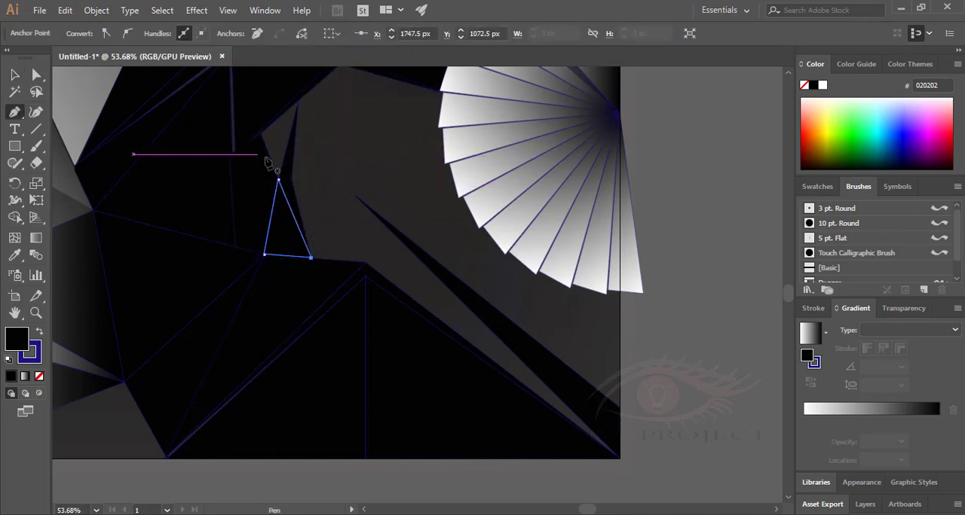
{"action": "left_click", "coordinate": [298, 100]}
{"action": "left_click", "coordinate": [260, 133]}
{"action": "left_click", "coordinate": [278, 180]}
{"action": "left_click", "coordinate": [298, 100]}
Draw a black triangle from the narrow bent shape's right corner and lower tip to the chevron's peak.
{"action": "left_click", "coordinate": [310, 255]}
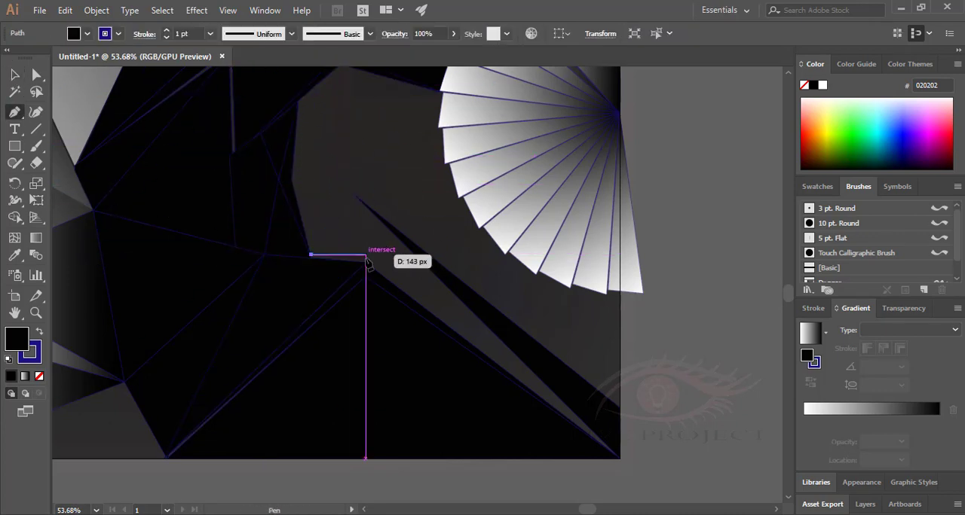
{"action": "left_click", "coordinate": [365, 263]}
{"action": "left_click", "coordinate": [292, 179]}
Draw black triangles joining the bent shape's right side and the gradient triangle's lower tip area to the long sliver's upper tip.
{"action": "left_click_drag", "start_coordinate": [400, 156], "coordinate": [376, 237]}
{"action": "left_click", "coordinate": [274, 182]}
{"action": "left_click", "coordinate": [316, 144]}
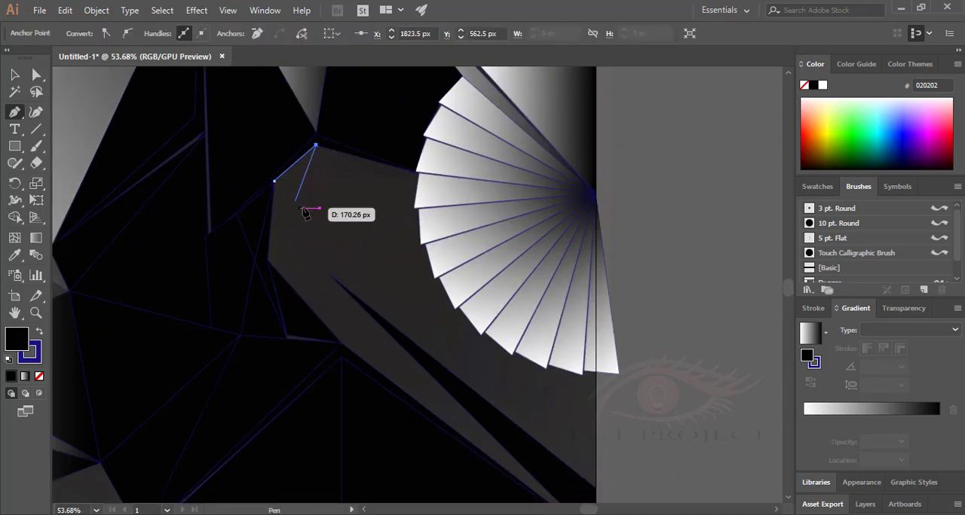
{"action": "left_click", "coordinate": [329, 275]}
{"action": "left_click", "coordinate": [274, 182]}
{"action": "left_click", "coordinate": [274, 182]}
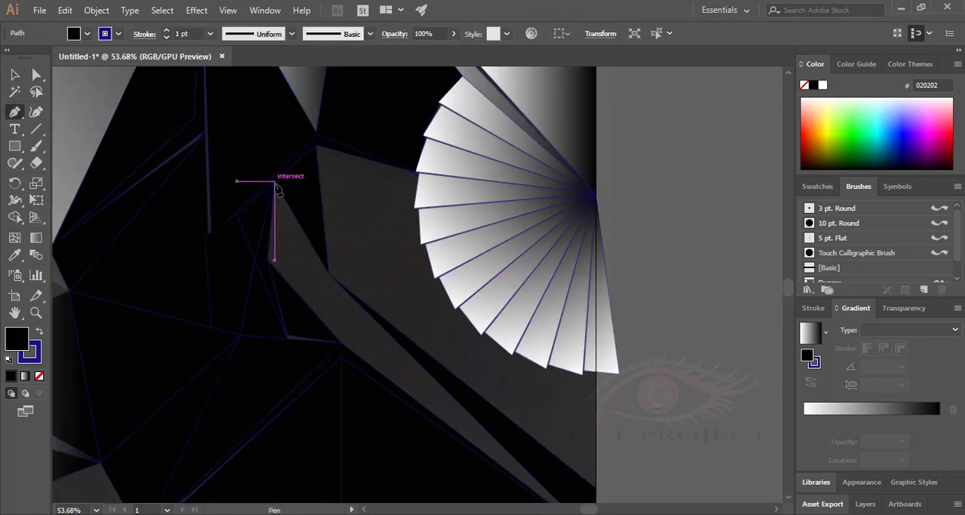
Draw a black triangle connecting the chevron's peak, the long sliver's upper tip and the bent shape's right corner.
{"action": "left_click", "coordinate": [341, 344]}
{"action": "left_click", "coordinate": [329, 274]}
{"action": "left_click", "coordinate": [267, 260]}
{"action": "left_click", "coordinate": [341, 343]}
Draw a narrow black triangle along the long sliver's lower side, from about X 2040.5 px, Y 1083.5 px toward the artboard's bottom-right corner.
{"action": "left_click_drag", "start_coordinate": [368, 347], "coordinate": [232, 223]}
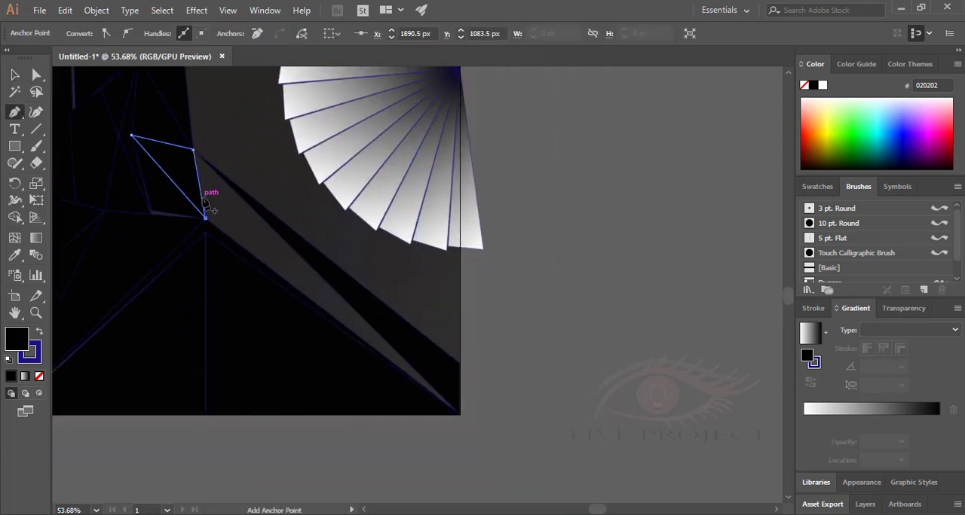
{"action": "left_click", "coordinate": [193, 150]}
{"action": "key", "text": "ctrl+z"}
{"action": "left_click", "coordinate": [397, 354]}
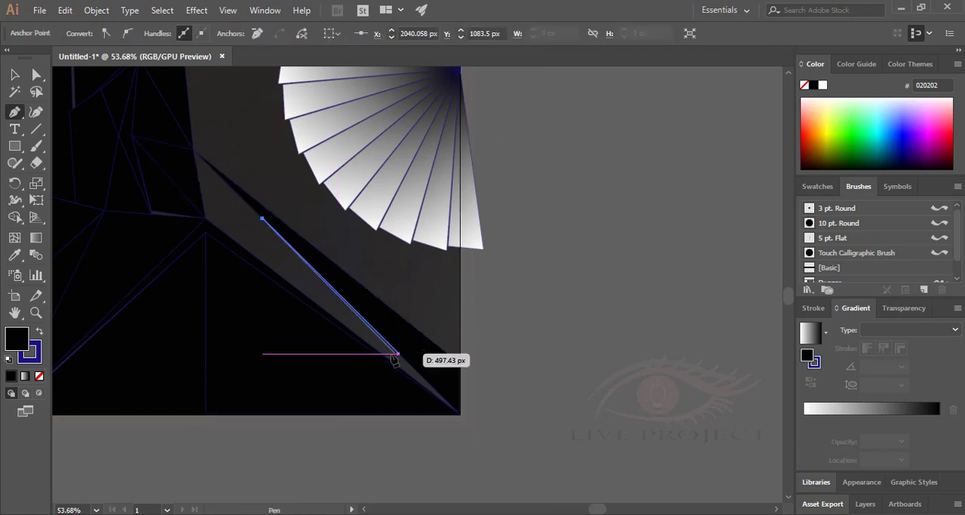
{"action": "left_click", "coordinate": [458, 411]}
Draw a black triangle between the long sliver's upper tip, the narrow triangle's upper corner and the chevron's peak.
{"action": "left_click", "coordinate": [194, 150]}
{"action": "left_click", "coordinate": [262, 218]}
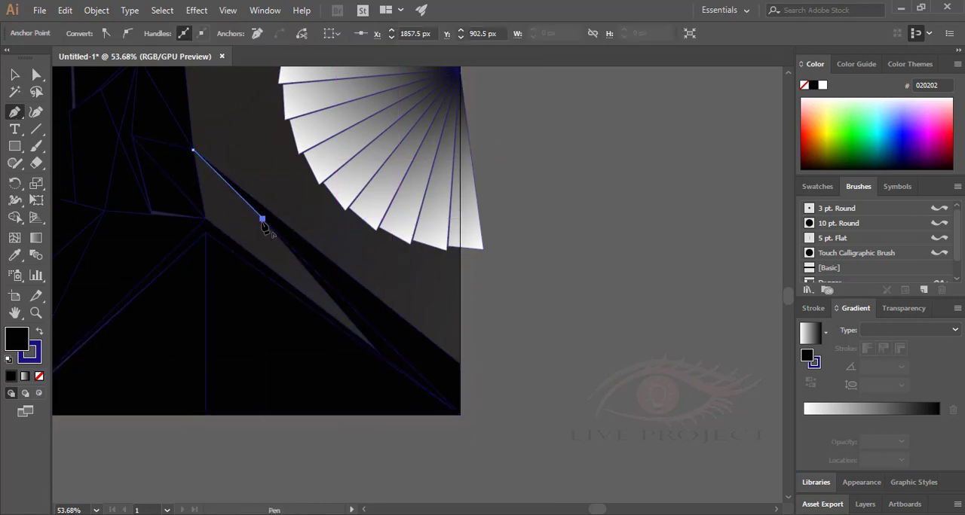
{"action": "left_click", "coordinate": [205, 218]}
Fill the last wedge between the chevron's right arm and the narrow black triangle with a black triangle.
{"action": "left_click", "coordinate": [374, 349]}
{"action": "left_click", "coordinate": [262, 218]}
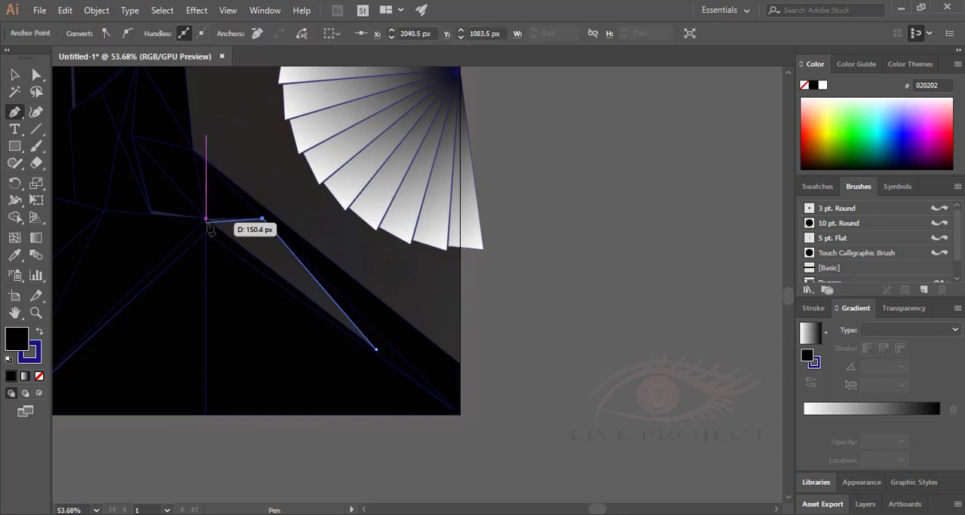
{"action": "left_click", "coordinate": [205, 218]}
{"action": "left_click", "coordinate": [375, 349]}
Cover the small remaining gap left of the chevron's peak with a small black triangle and deselect it.
{"action": "key", "text": "v"}
{"action": "left_click", "coordinate": [498, 325]}
{"action": "left_click_drag", "start_coordinate": [332, 292], "coordinate": [569, 350]}
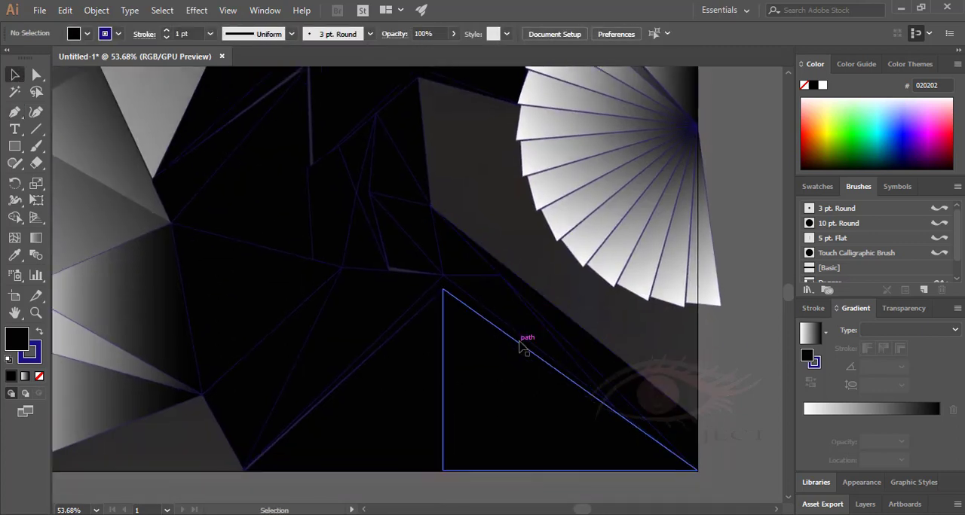
{"action": "left_click", "coordinate": [13, 113]}
{"action": "left_click_drag", "start_coordinate": [388, 287], "coordinate": [420, 285]}
{"action": "key", "text": "ctrl+shift+a"}
Select all the fan's blades, group them and move the fan off the artboard past its right edge.
{"action": "left_click_drag", "start_coordinate": [583, 372], "coordinate": [416, 438]}
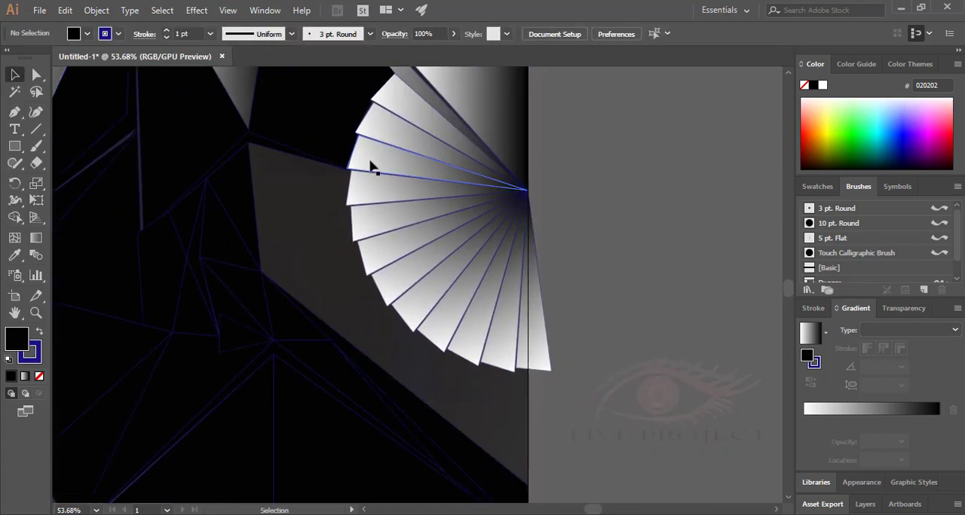
{"action": "left_click", "coordinate": [405, 241]}
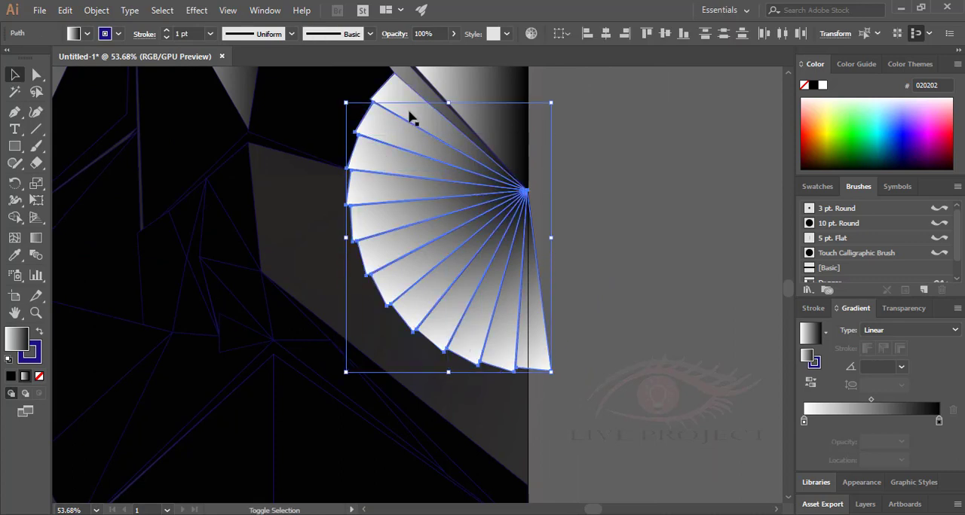
{"action": "left_click", "coordinate": [409, 115], "text": "shift"}
{"action": "right_click", "coordinate": [409, 154]}
{"action": "left_click", "coordinate": [445, 250]}
{"action": "left_click_drag", "start_coordinate": [402, 212], "coordinate": [646, 215]}
Draw a thin bent gradient shape from X 2559.5 px, Y 689.5 px on the right edge to X 1823.5 px, Y 562.5 px.
{"action": "left_click", "coordinate": [14, 112]}
{"action": "left_click", "coordinate": [527, 191]}
{"action": "left_click", "coordinate": [286, 191]}
{"action": "left_click", "coordinate": [248, 141]}
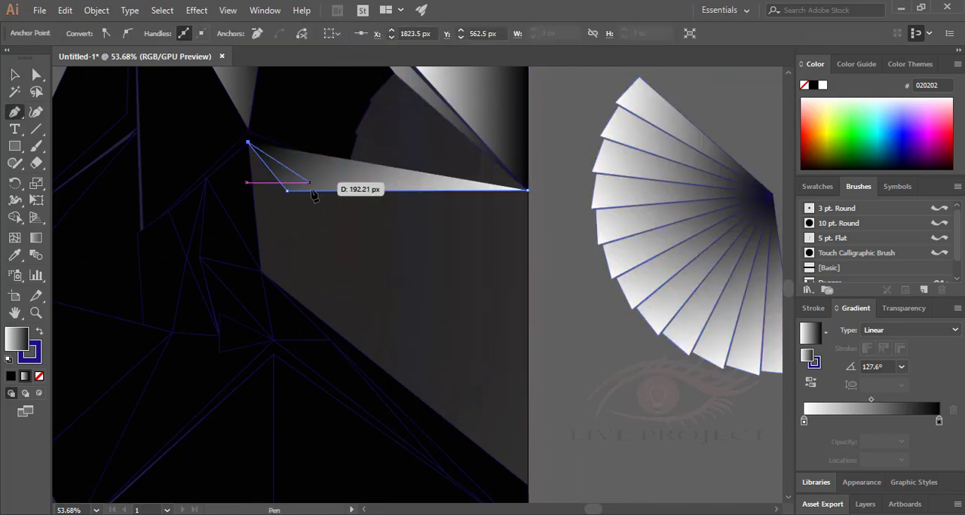
{"action": "left_click", "coordinate": [310, 181]}
{"action": "left_click", "coordinate": [527, 191]}
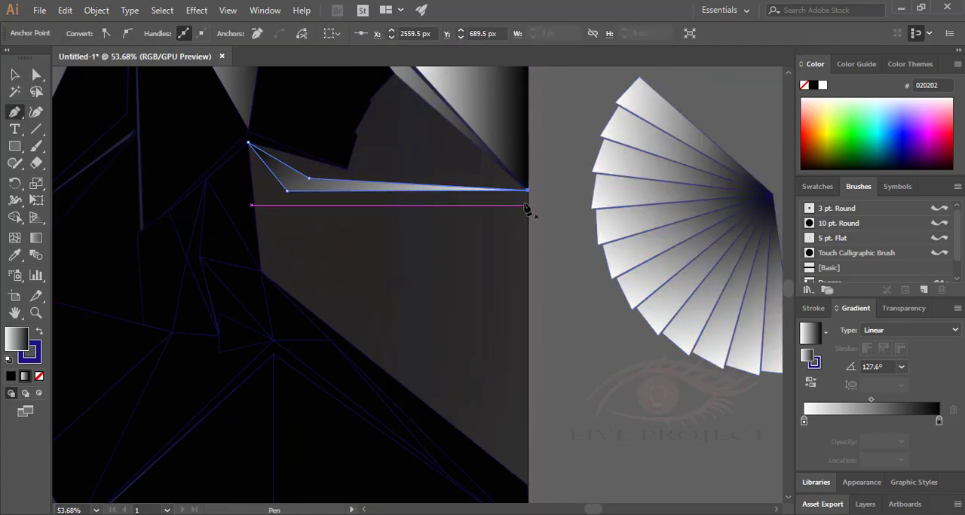
Draw a gradient spike beside the pale diagonal sliver, with its tip at about X 1971.5 px, Y 389.5 px, undoing the stray points.
{"action": "left_click", "coordinate": [416, 92]}
{"action": "left_click", "coordinate": [389, 68]}
{"action": "scroll", "coordinate": [390, 69], "scroll_direction": "up", "scroll_amount": 1}
{"action": "left_click", "coordinate": [305, 88]}
{"action": "left_click", "coordinate": [387, 153]}
{"action": "left_click", "coordinate": [369, 120]}
{"action": "key", "text": "ctrl+z"}
{"action": "key", "text": "ctrl+z"}
{"action": "left_click", "coordinate": [416, 104]}
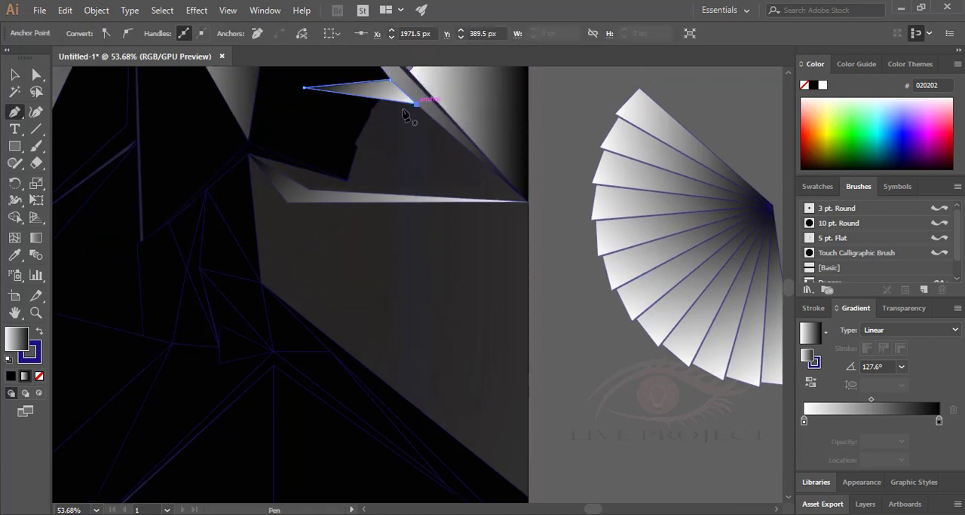
Draw a gradient triangle rising from the thin bent gradient shape into the black area above it.
{"action": "left_click", "coordinate": [351, 190]}
{"action": "left_click", "coordinate": [321, 125]}
{"action": "left_click", "coordinate": [416, 195]}
{"action": "left_click", "coordinate": [350, 190]}
Draw a smaller gradient triangle just above the one rising from the thin bent shape, pointing into the grey area.
{"action": "left_click", "coordinate": [16, 112]}
{"action": "left_click", "coordinate": [346, 116]}
{"action": "left_click", "coordinate": [351, 147]}
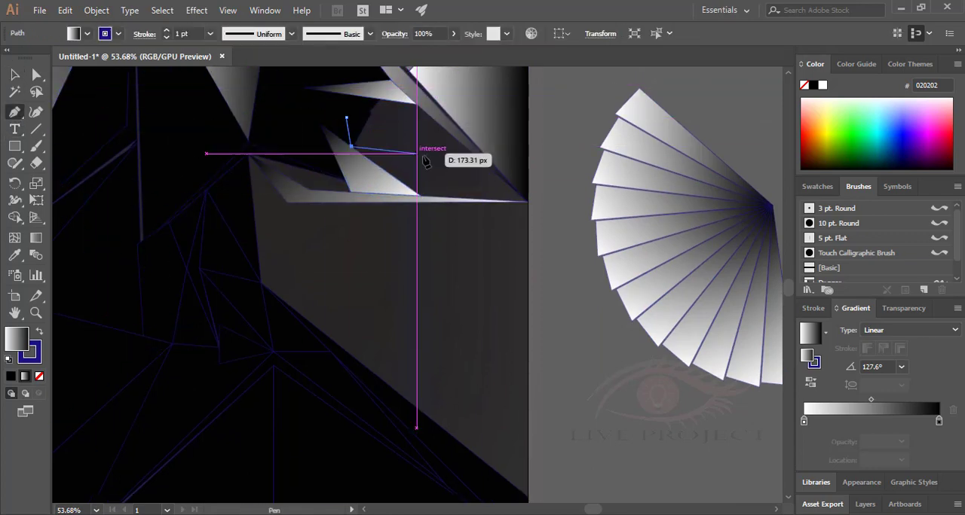
{"action": "left_click", "coordinate": [429, 156]}
{"action": "left_click", "coordinate": [346, 117]}
Draw a thin gradient spike below the upper spike and a five-sided gradient polygon beneath it.
{"action": "left_click", "coordinate": [460, 143]}
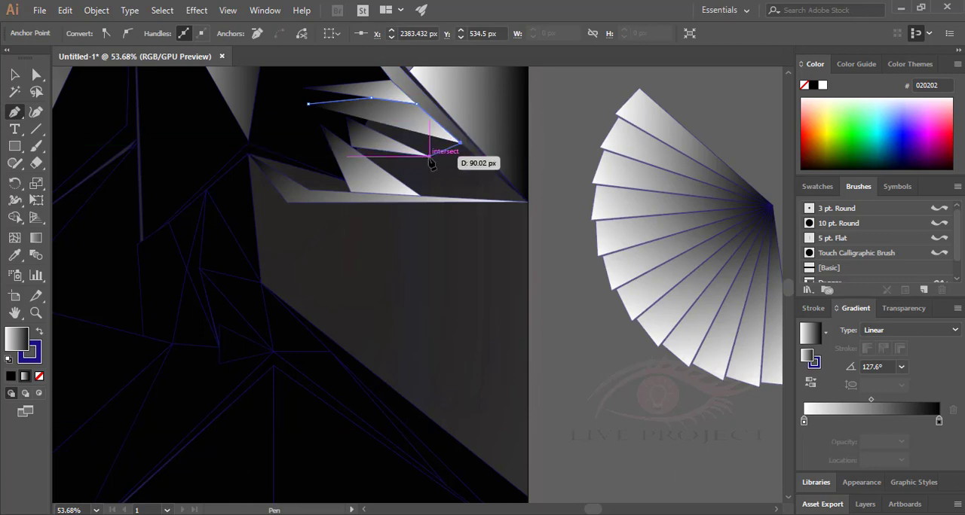
{"action": "left_click", "coordinate": [386, 98]}
{"action": "left_click", "coordinate": [434, 121]}
{"action": "left_click", "coordinate": [408, 150]}
Draw a narrow gradient quadrilateral along the top of the thin bent shape and a gradient triangle down its inner end.
{"action": "left_click", "coordinate": [249, 153]}
{"action": "left_click", "coordinate": [347, 181]}
{"action": "left_click", "coordinate": [350, 194]}
{"action": "left_click", "coordinate": [308, 190]}
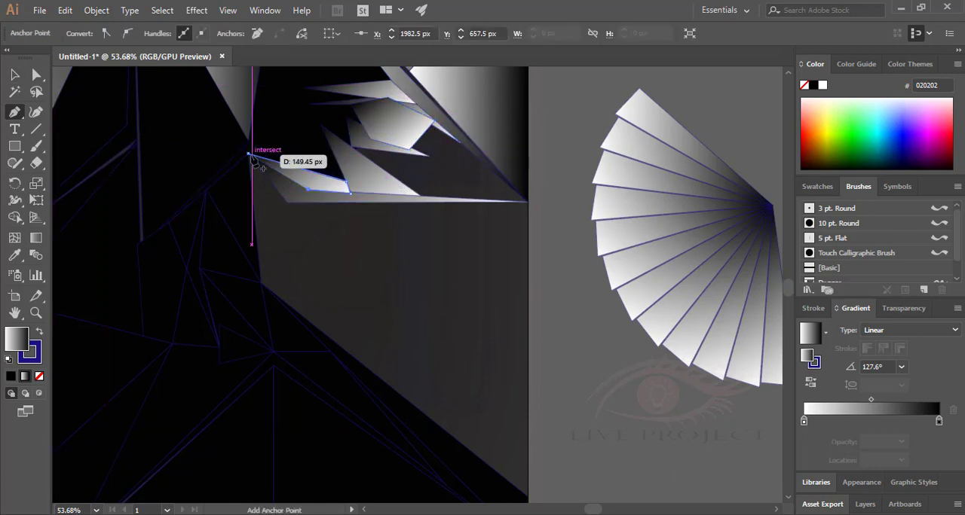
{"action": "left_click", "coordinate": [260, 283]}
Draw a bent gradient shape from X 2559.5 px, Y 1465.5 px up to the thin bent shape's tip on the artboard's right edge.
{"action": "left_click", "coordinate": [528, 490]}
{"action": "left_click", "coordinate": [472, 324]}
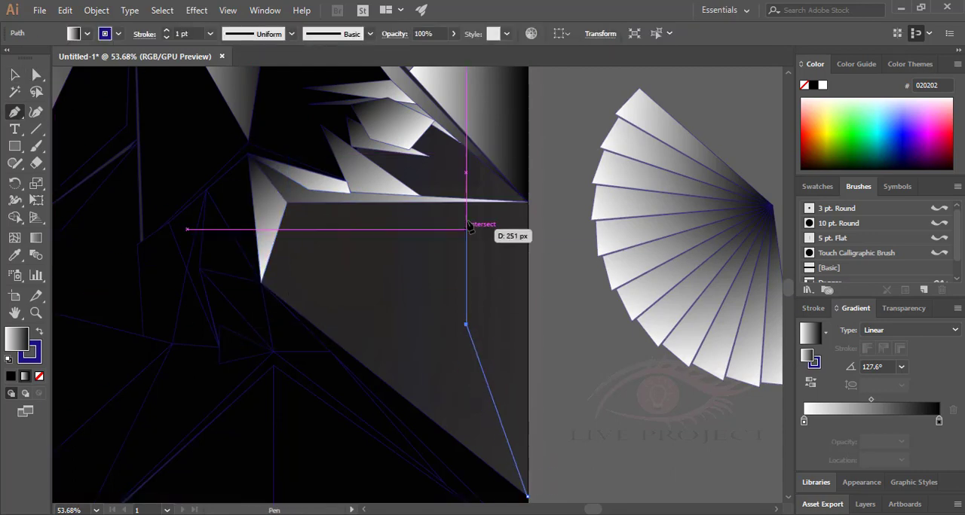
{"action": "left_click", "coordinate": [466, 202]}
{"action": "left_click", "coordinate": [527, 202]}
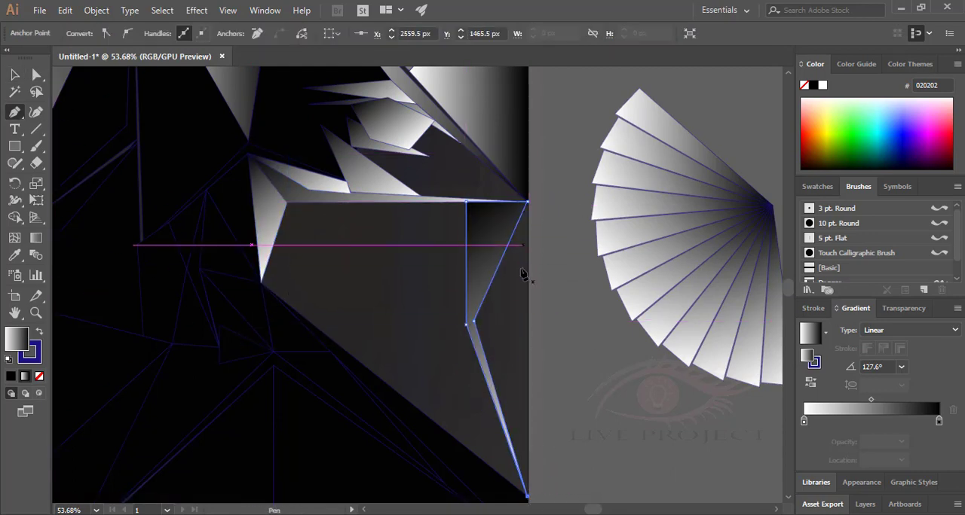
Draw two stacked gradient triangles filling the space between the bent shape and the artboard's right edge.
{"action": "left_click", "coordinate": [528, 321]}
{"action": "left_click", "coordinate": [474, 322]}
{"action": "left_click", "coordinate": [528, 202]}
{"action": "left_click", "coordinate": [527, 321]}
{"action": "left_click", "coordinate": [16, 75]}
{"action": "left_click", "coordinate": [527, 321]}
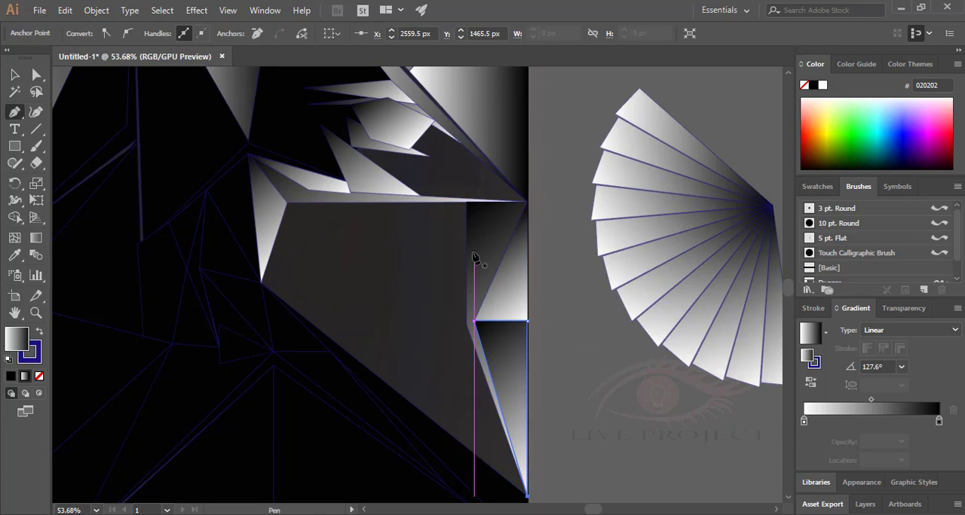
Draw a gradient triangle in the grey area beside the pale inner triangle, with its tip at X 2028.5 px, Y 851.5 px.
{"action": "left_click", "coordinate": [287, 203]}
{"action": "left_click", "coordinate": [325, 263]}
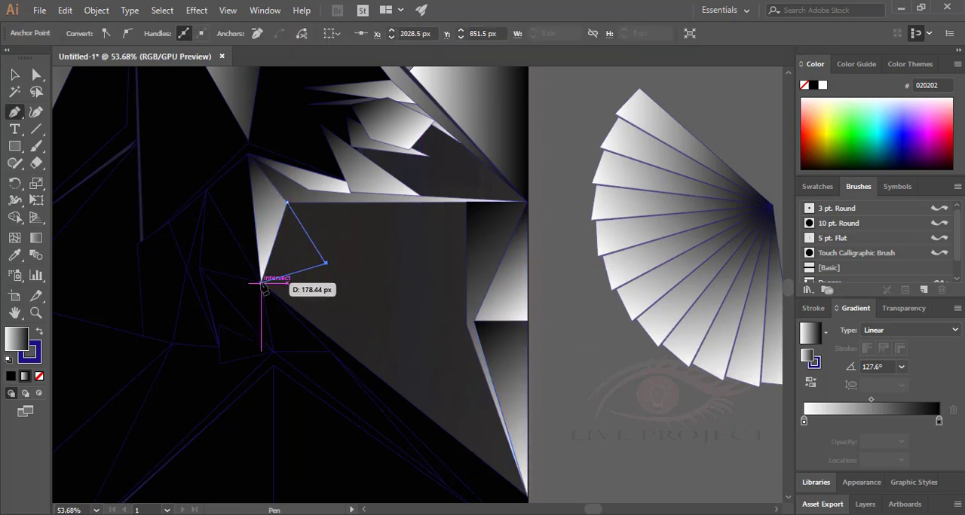
{"action": "left_click", "coordinate": [261, 283]}
{"action": "left_click", "coordinate": [287, 202]}
Draw a large gradient triangle hanging from the thin bent shape and a second one below it, reaching about X 2339 px, Y 1289 px.
{"action": "left_click", "coordinate": [338, 345]}
{"action": "left_click", "coordinate": [404, 203]}
{"action": "left_click", "coordinate": [465, 325]}
{"action": "left_click", "coordinate": [338, 344]}
{"action": "left_click", "coordinate": [420, 332]}
{"action": "left_click", "coordinate": [339, 345]}
{"action": "left_click", "coordinate": [444, 429]}
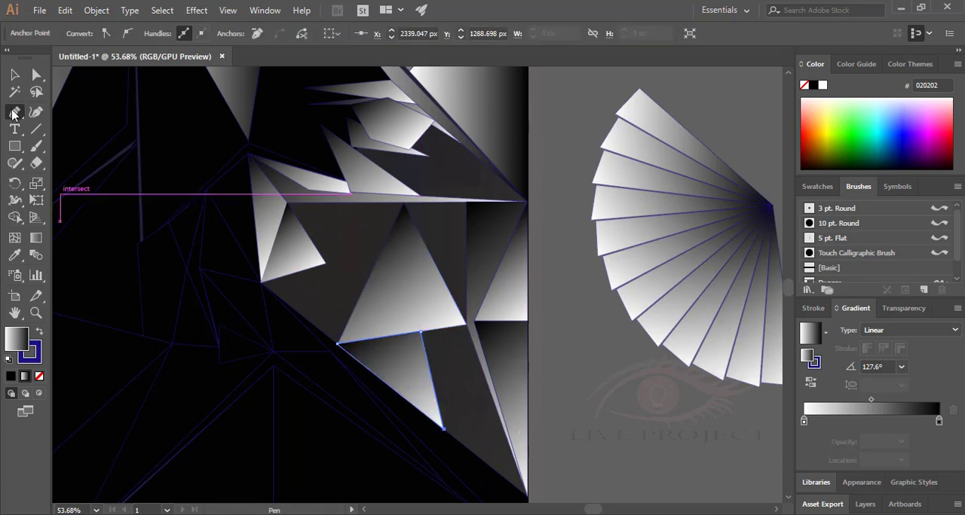
Draw small adjoining gradient triangles filling the grey gap between the lower triangle and the bent shape along the right edge.
{"action": "left_click", "coordinate": [421, 333]}
{"action": "left_click", "coordinate": [465, 325]}
{"action": "left_click", "coordinate": [480, 366]}
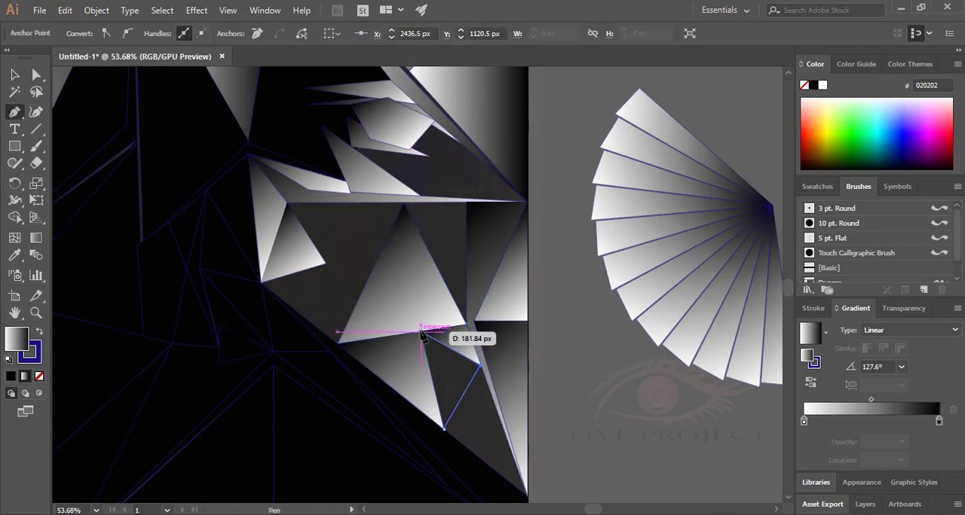
{"action": "left_click", "coordinate": [399, 358]}
{"action": "mouse_move", "coordinate": [359, 358]}
{"action": "left_mouse_down"}
{"action": "mouse_move", "coordinate": [314, 286]}
{"action": "mouse_move", "coordinate": [496, 432]}
{"action": "left_mouse_up"}
{"action": "left_click", "coordinate": [435, 294]}
{"action": "left_click", "coordinate": [483, 426]}
{"action": "left_click", "coordinate": [398, 358]}
{"action": "key", "text": "v"}
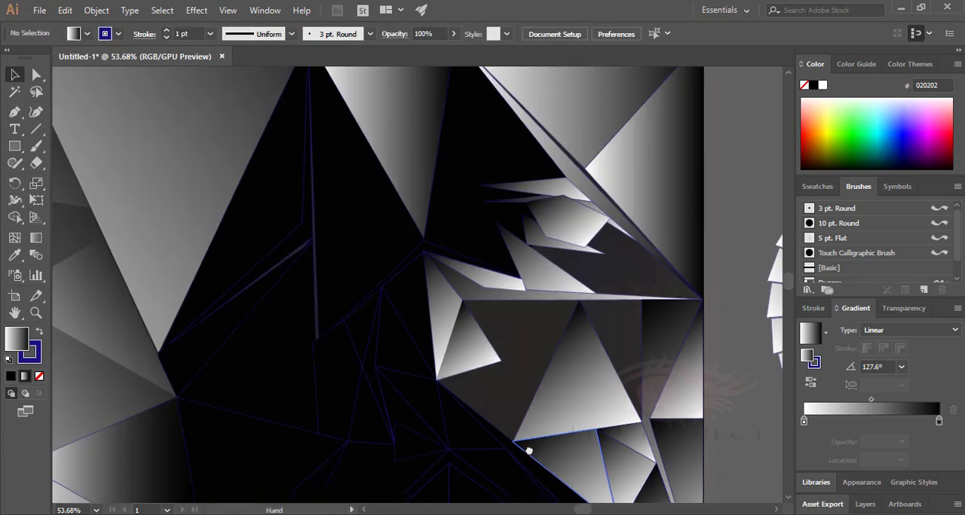
{"action": "key", "text": "p"}
{"action": "left_click", "coordinate": [468, 341]}
{"action": "left_click", "coordinate": [404, 361]}
{"action": "left_click", "coordinate": [481, 422]}
{"action": "left_click", "coordinate": [469, 341]}
{"action": "left_click", "coordinate": [546, 280]}
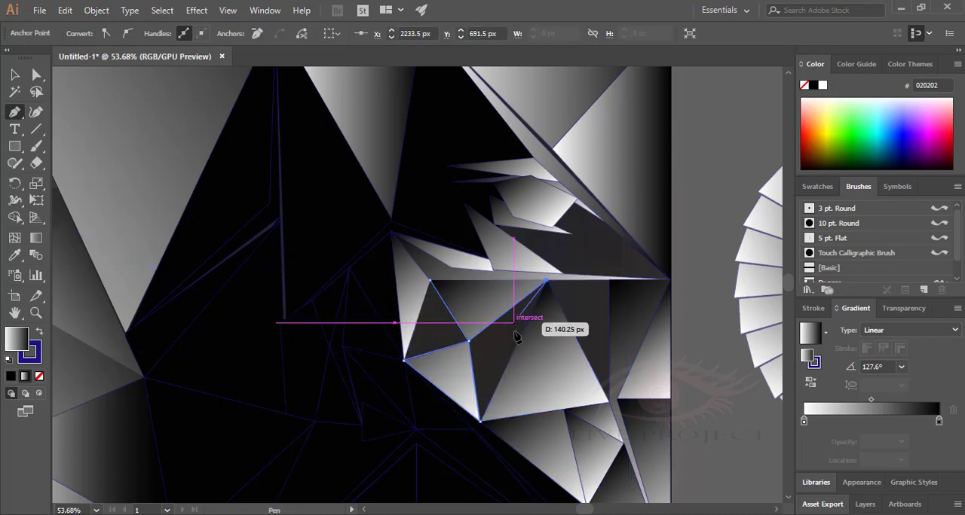
{"action": "left_click", "coordinate": [475, 346]}
{"action": "key", "text": "ctrl+z"}
Draw a bent gradient shape from X 1926.5 px, Y 691.5 px to the large triangle's apex, plus a gradient triangle below its inner part.
{"action": "left_click", "coordinate": [404, 360]}
{"action": "left_click", "coordinate": [429, 281]}
{"action": "left_click", "coordinate": [469, 341]}
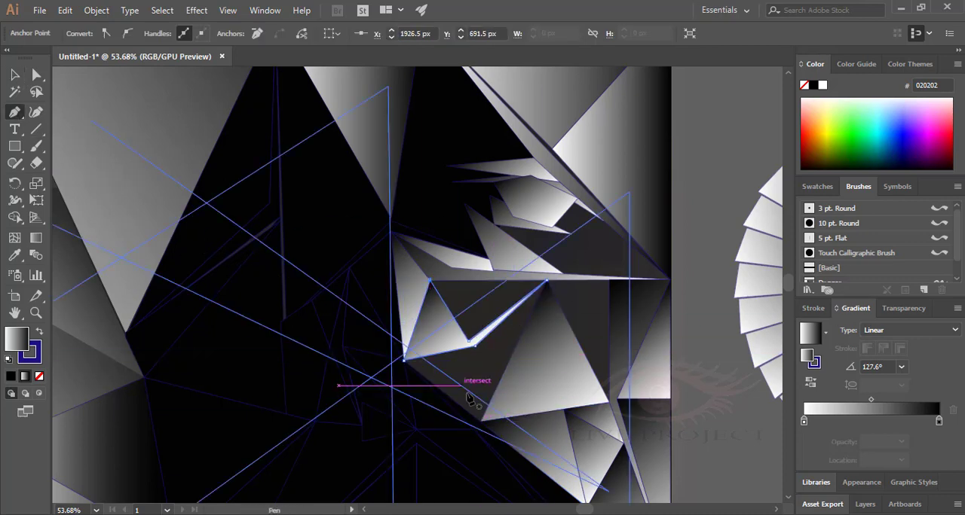
{"action": "left_click", "coordinate": [474, 346]}
{"action": "left_click", "coordinate": [481, 421]}
{"action": "left_click", "coordinate": [404, 360]}
{"action": "left_click", "coordinate": [475, 346]}
Draw a gradient triangle filling the gap between the bent shape and the large triangle's inner edge.
{"action": "left_click", "coordinate": [475, 346]}
{"action": "left_click", "coordinate": [480, 421]}
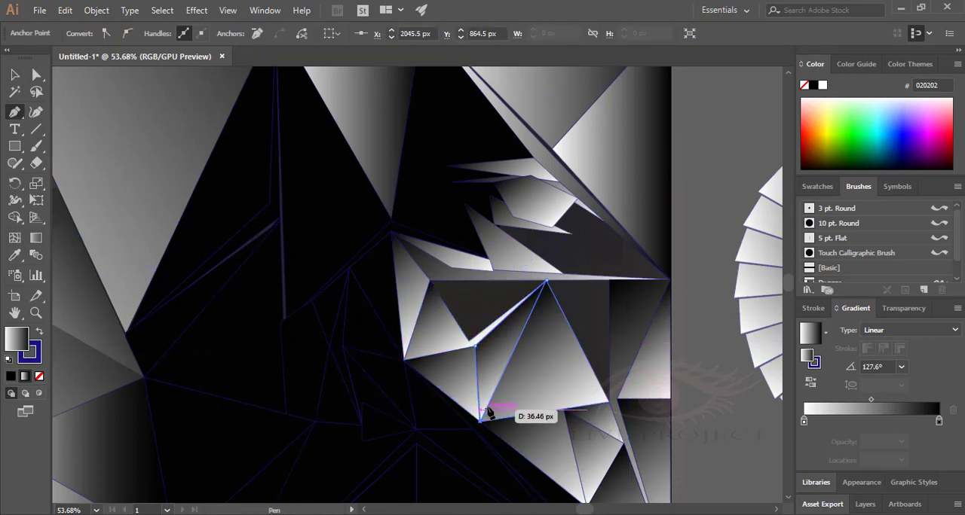
{"action": "left_click", "coordinate": [480, 348]}
{"action": "left_click", "coordinate": [547, 280]}
Draw a thin gradient sliver across the large triangle and a narrow gradient triangle along its inner edge.
{"action": "left_click", "coordinate": [507, 353]}
{"action": "left_click", "coordinate": [607, 403]}
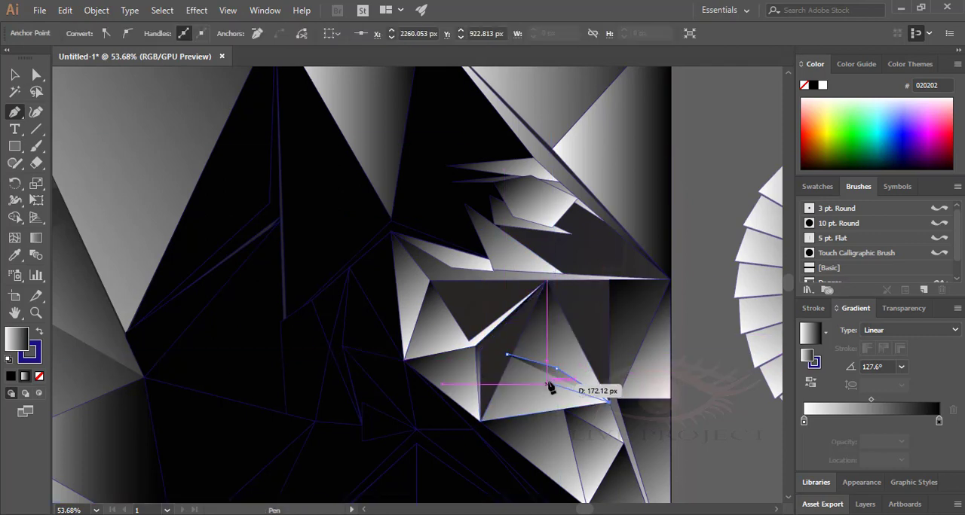
{"action": "left_click", "coordinate": [547, 280]}
{"action": "left_click", "coordinate": [480, 351]}
{"action": "left_click", "coordinate": [480, 422]}
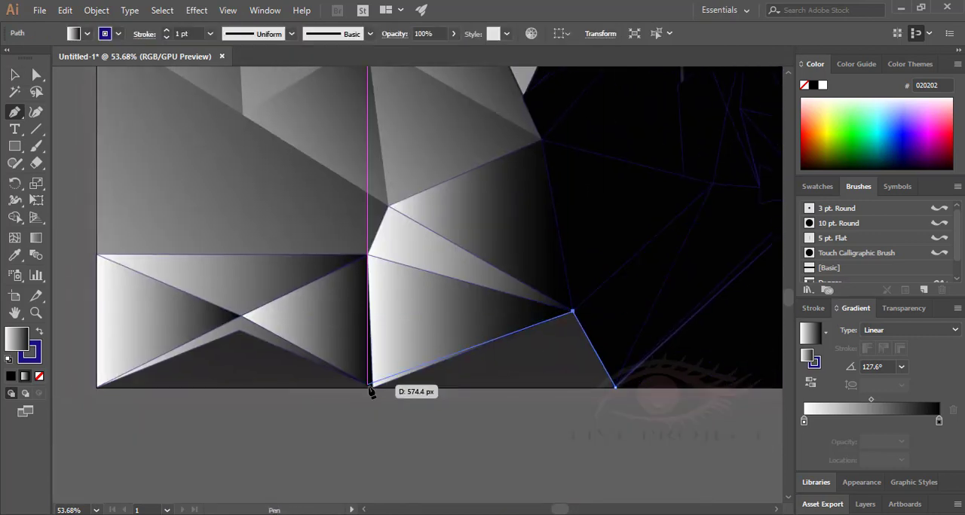
Draw a thin bent gradient sliver on the artboard's bottom edge from X 728.5 px to X 1367.5 px, Y 1599.5 px.
{"action": "left_click", "coordinate": [371, 387]}
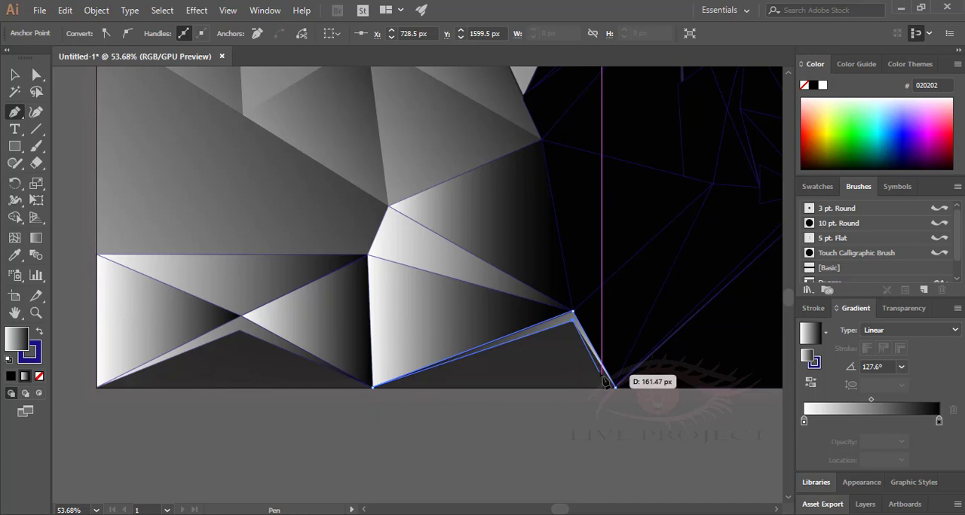
{"action": "left_click", "coordinate": [571, 315]}
{"action": "left_click", "coordinate": [615, 388]}
{"action": "left_click", "coordinate": [372, 387]}
Fill the area beneath the bottom-edge sliver with adjoining gradient triangles.
{"action": "left_click", "coordinate": [472, 355]}
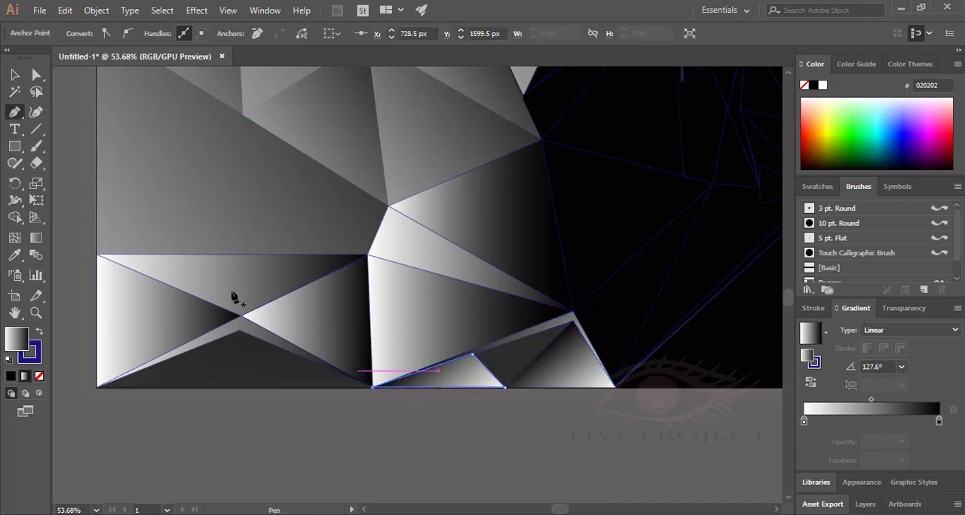
{"action": "left_click", "coordinate": [572, 322]}
{"action": "left_click", "coordinate": [473, 355]}
{"action": "left_click", "coordinate": [505, 387]}
{"action": "left_click", "coordinate": [572, 321]}
{"action": "left_click", "coordinate": [14, 74]}
{"action": "key", "text": "ctrl+0"}
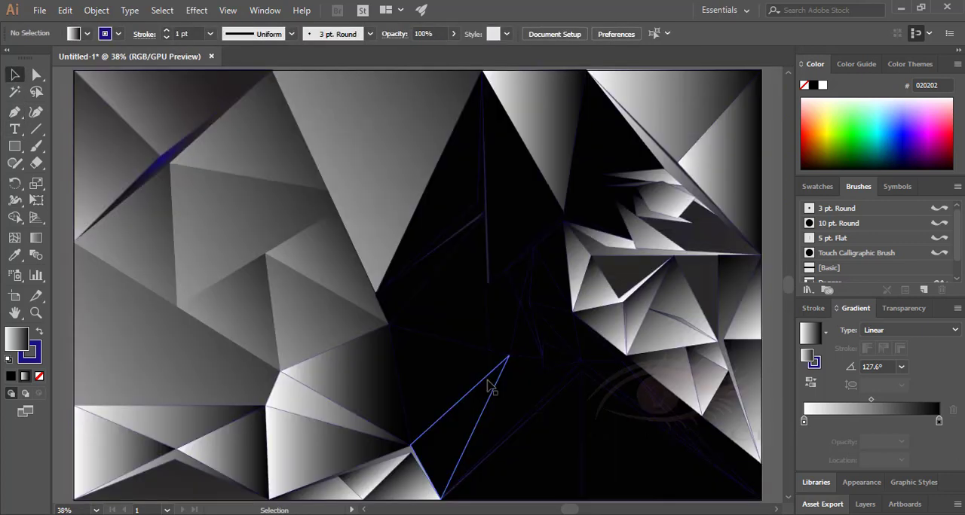
Move the fan back onto the artboard so its pivot rests on the right edge over the gradient shapes.
{"action": "key", "text": "z"}
{"action": "mouse_move", "coordinate": [713, 433]}
{"action": "left_mouse_down"}
{"action": "mouse_move", "coordinate": [596, 357]}
{"action": "mouse_move", "coordinate": [446, 220]}
{"action": "mouse_move", "coordinate": [551, 329]}
{"action": "mouse_move", "coordinate": [633, 316]}
{"action": "left_mouse_up"}
{"action": "key", "text": "v"}
{"action": "left_click", "coordinate": [711, 264]}
{"action": "left_click_drag", "start_coordinate": [711, 264], "coordinate": [531, 260]}
{"action": "left_click", "coordinate": [519, 237]}
{"action": "left_click", "coordinate": [520, 212]}
{"action": "left_click_drag", "start_coordinate": [578, 240], "coordinate": [577, 248]}
{"action": "left_click", "coordinate": [599, 253]}
Bring the fan in front of the gradient shapes it overlaps.
{"action": "left_click", "coordinate": [498, 200]}
{"action": "right_click", "coordinate": [498, 199]}
{"action": "left_click", "coordinate": [701, 332]}
{"action": "left_click", "coordinate": [568, 262]}
Draw a gradient triangle from the artboard's top edge to the slanted side of the grey shape left of the black area.
{"action": "key", "text": "z"}
{"action": "left_click_drag", "start_coordinate": [482, 260], "coordinate": [407, 254]}
{"action": "key", "text": "p"}
{"action": "left_click", "coordinate": [287, 186]}
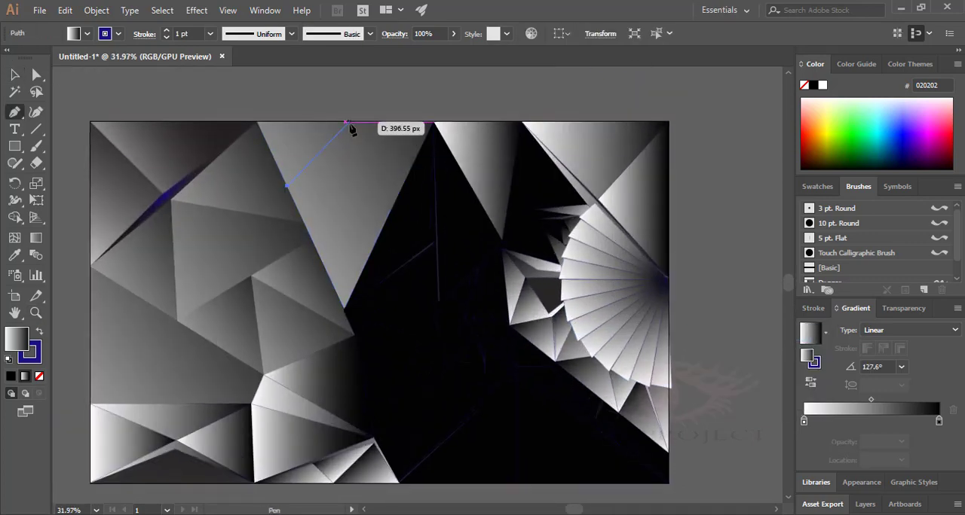
{"action": "left_click", "coordinate": [349, 122]}
{"action": "left_click", "coordinate": [286, 186]}
Draw a slim gradient sliver across the same grey shape, with its upper tip at about X 1427 px, Y 199 px.
{"action": "left_click", "coordinate": [35, 112]}
{"action": "left_click", "coordinate": [310, 231]}
{"action": "left_click", "coordinate": [413, 166]}
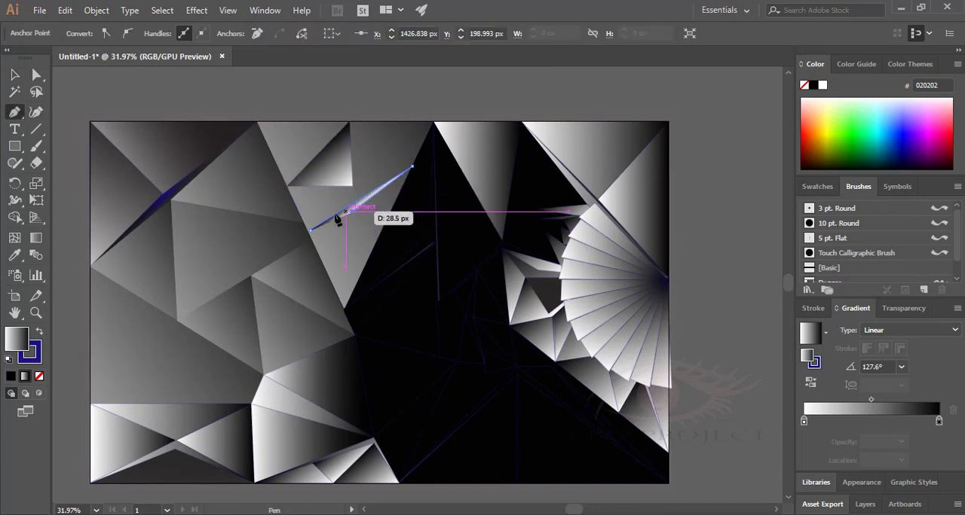
{"action": "left_click", "coordinate": [354, 210]}
{"action": "left_click", "coordinate": [310, 230]}
Darken the gradient of the large triangle in the artboard's top-left corner by shifting its midpoint toward the white stop.
{"action": "left_click", "coordinate": [14, 75]}
{"action": "left_click", "coordinate": [35, 312]}
{"action": "mouse_move", "coordinate": [558, 241]}
{"action": "left_mouse_down"}
{"action": "mouse_move", "coordinate": [474, 279]}
{"action": "mouse_move", "coordinate": [288, 194]}
{"action": "left_mouse_up"}
{"action": "left_click", "coordinate": [14, 75]}
{"action": "left_click", "coordinate": [158, 154]}
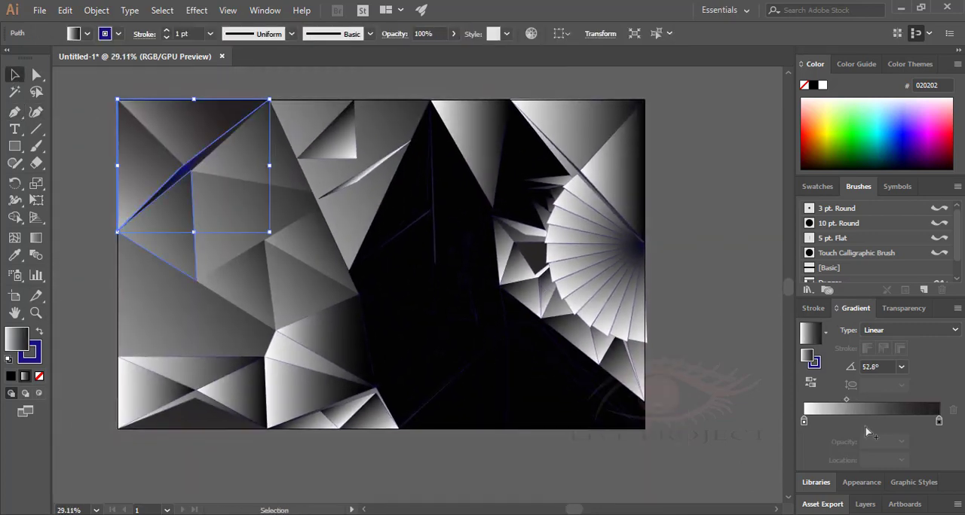
{"action": "mouse_move", "coordinate": [842, 401]}
{"action": "left_mouse_down"}
{"action": "mouse_move", "coordinate": [831, 403]}
{"action": "mouse_move", "coordinate": [852, 401]}
{"action": "mouse_move", "coordinate": [841, 405]}
{"action": "left_mouse_up"}
Darken the gradients of the neighbouring grey shapes on the artboard's left side in the same way.
{"action": "left_click", "coordinate": [179, 130]}
{"action": "left_click", "coordinate": [164, 224]}
{"action": "left_click", "coordinate": [253, 156]}
{"action": "left_click", "coordinate": [243, 220]}
{"action": "left_click", "coordinate": [162, 224]}
{"action": "left_click", "coordinate": [216, 306]}
{"action": "left_click", "coordinate": [247, 285]}
Redirect the gradient of the dark triangle right of the blue sliver to an angle of 5.7°.
{"action": "left_click", "coordinate": [237, 160]}
{"action": "key", "text": "g"}
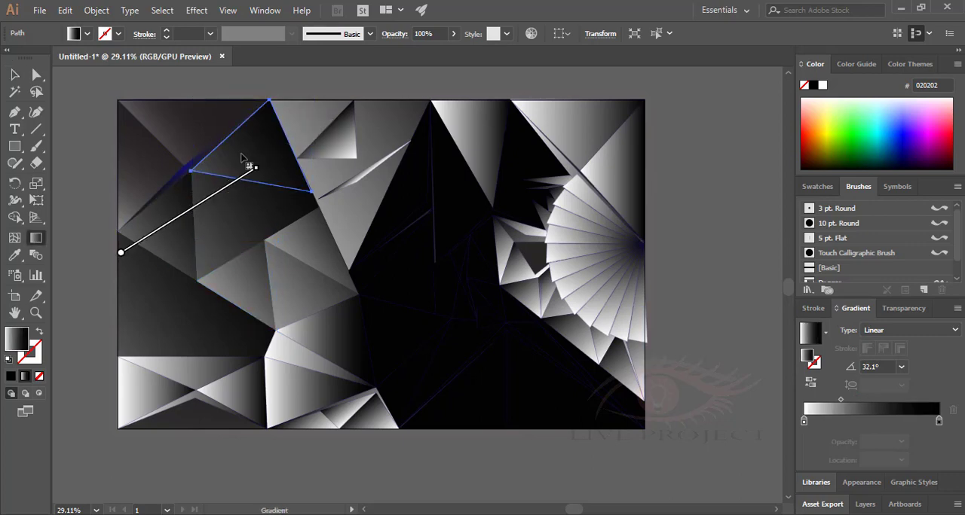
{"action": "left_click_drag", "start_coordinate": [112, 163], "coordinate": [400, 133]}
{"action": "mouse_move", "coordinate": [252, 151]}
{"action": "left_mouse_down"}
{"action": "mouse_move", "coordinate": [312, 155]}
{"action": "mouse_move", "coordinate": [269, 149]}
{"action": "left_mouse_up"}
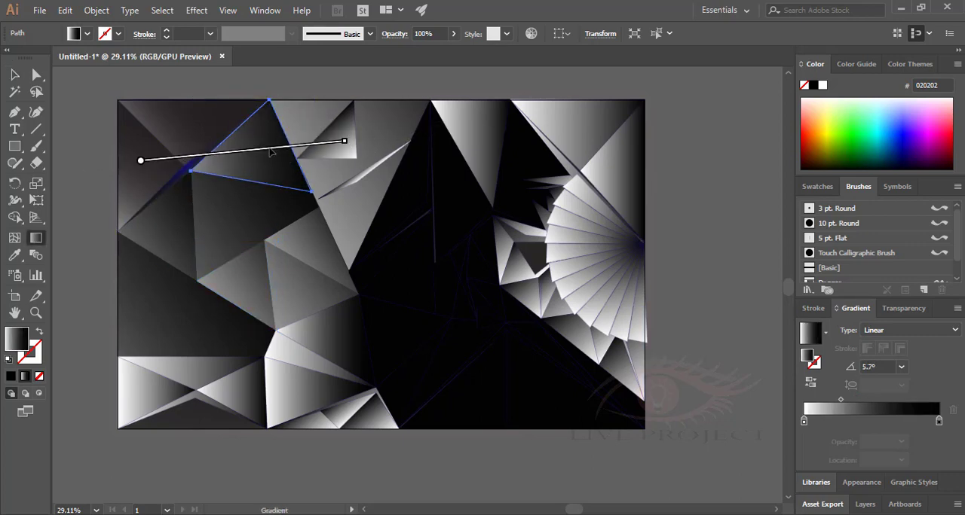
Redirect the gradient of the large triangle along the artboard's left edge to an angle of 20.1°.
{"action": "key", "text": "v"}
{"action": "left_click", "coordinate": [246, 231]}
{"action": "left_click", "coordinate": [186, 294]}
{"action": "key", "text": "g"}
{"action": "left_click_drag", "start_coordinate": [115, 338], "coordinate": [327, 260]}
{"action": "mouse_move", "coordinate": [230, 297]}
{"action": "left_mouse_down"}
{"action": "mouse_move", "coordinate": [129, 336]}
{"action": "mouse_move", "coordinate": [166, 315]}
{"action": "left_mouse_up"}
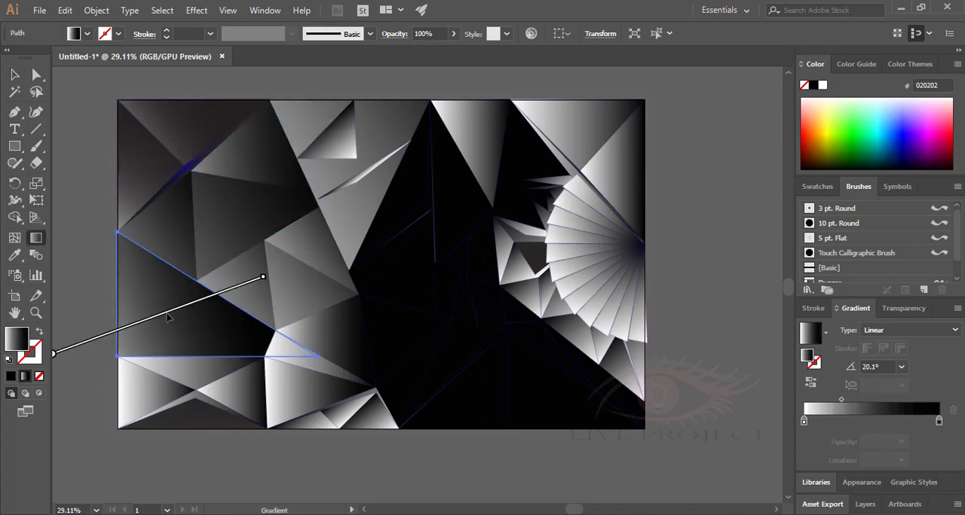
Darken the folded grey shape left of the black area by shifting its gradient midpoint and redrawing the gradient diagonally.
{"action": "key", "text": "v"}
{"action": "left_click", "coordinate": [293, 295]}
{"action": "left_click_drag", "start_coordinate": [871, 401], "coordinate": [841, 401]}
{"action": "mouse_move", "coordinate": [174, 327]}
{"action": "left_mouse_down"}
{"action": "mouse_move", "coordinate": [338, 256]}
{"action": "mouse_move", "coordinate": [324, 263]}
{"action": "left_mouse_up"}
Reverse the gradient direction of the large triangle above the bottom-edge sliver so it runs from right to left.
{"action": "key", "text": "v"}
{"action": "left_click", "coordinate": [309, 389]}
{"action": "key", "text": "g"}
{"action": "mouse_move", "coordinate": [375, 394]}
{"action": "left_mouse_down"}
{"action": "mouse_move", "coordinate": [410, 394]}
{"action": "mouse_move", "coordinate": [280, 393]}
{"action": "left_mouse_up"}
{"action": "mouse_move", "coordinate": [329, 393]}
{"action": "left_mouse_down"}
{"action": "mouse_move", "coordinate": [400, 393]}
{"action": "mouse_move", "coordinate": [329, 392]}
{"action": "left_mouse_up"}
Give the bent sliver at the bottom-left a red F74848 middle gradient stop and shift that stop toward the dark end.
{"action": "key", "text": "v"}
{"action": "left_click", "coordinate": [194, 394]}
{"action": "left_click", "coordinate": [824, 333]}
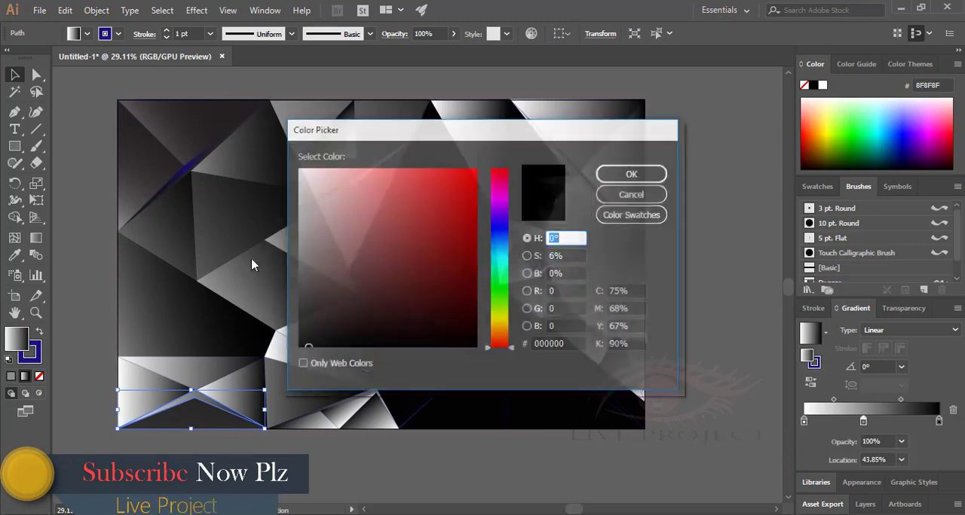
{"action": "left_click", "coordinate": [424, 169]}
{"action": "left_click", "coordinate": [630, 171]}
{"action": "left_click_drag", "start_coordinate": [852, 422], "coordinate": [844, 408]}
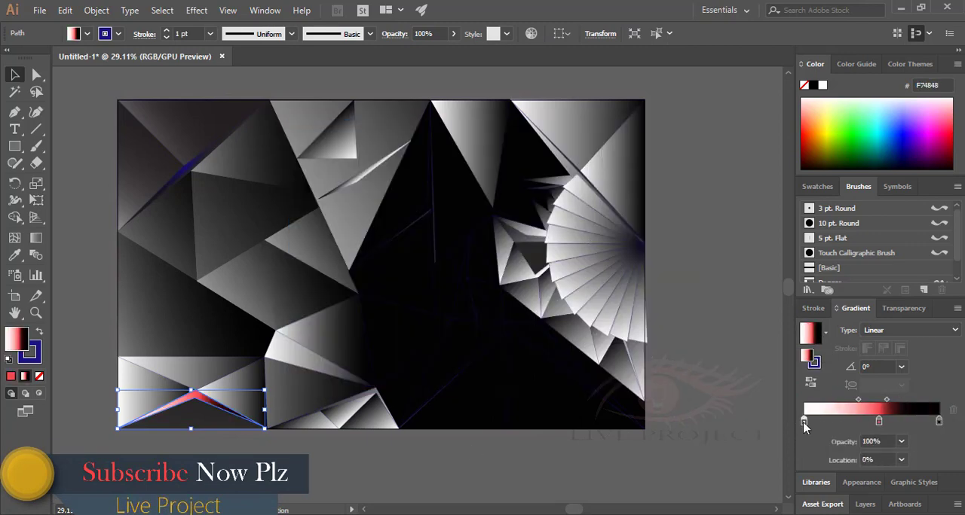
Recolour the sliver's white gradient stop to 0A0A0A and move the following midpoint to 87%.
{"action": "double_click", "coordinate": [14, 346]}
{"action": "left_click", "coordinate": [304, 341]}
{"action": "left_click", "coordinate": [631, 175]}
{"action": "left_click", "coordinate": [858, 400]}
{"action": "left_click", "coordinate": [198, 466]}
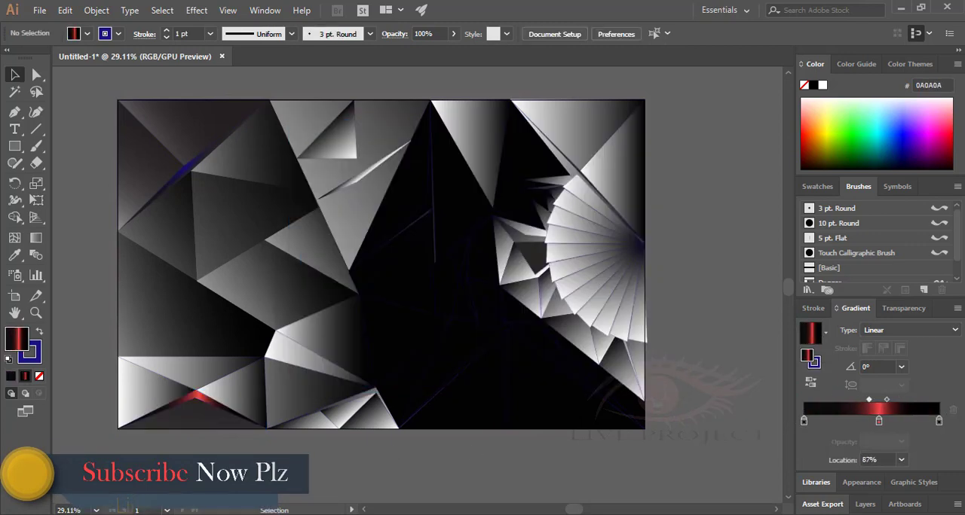
Shift the gradient midpoint of the dark quadrilateral beside the blue sliver and recolour its light stop to 0E0E96.
{"action": "left_click", "coordinate": [232, 214]}
{"action": "left_click_drag", "start_coordinate": [844, 400], "coordinate": [874, 399]}
{"action": "left_click", "coordinate": [804, 421]}
{"action": "double_click", "coordinate": [15, 340]}
{"action": "left_click", "coordinate": [467, 238]}
{"action": "left_click", "coordinate": [633, 174]}
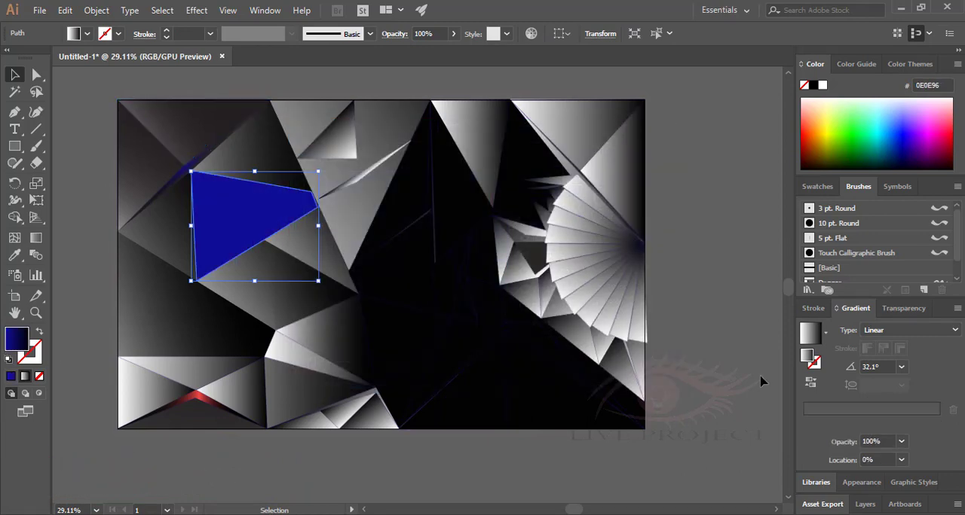
Undo the flat blue fill on the quadrilateral beside the blue sliver.
{"action": "left_click", "coordinate": [823, 409]}
{"action": "left_click", "coordinate": [844, 400]}
{"action": "key", "text": "ctrl+z"}
{"action": "key", "text": "ctrl+z"}
Try a teal 0DD1C2 middle gradient stop on the quadrilateral and shift the midpoints toward it.
{"action": "left_click", "coordinate": [870, 422]}
{"action": "double_click", "coordinate": [870, 422]}
{"action": "double_click", "coordinate": [15, 340]}
{"action": "left_click", "coordinate": [498, 261]}
{"action": "left_click", "coordinate": [469, 199]}
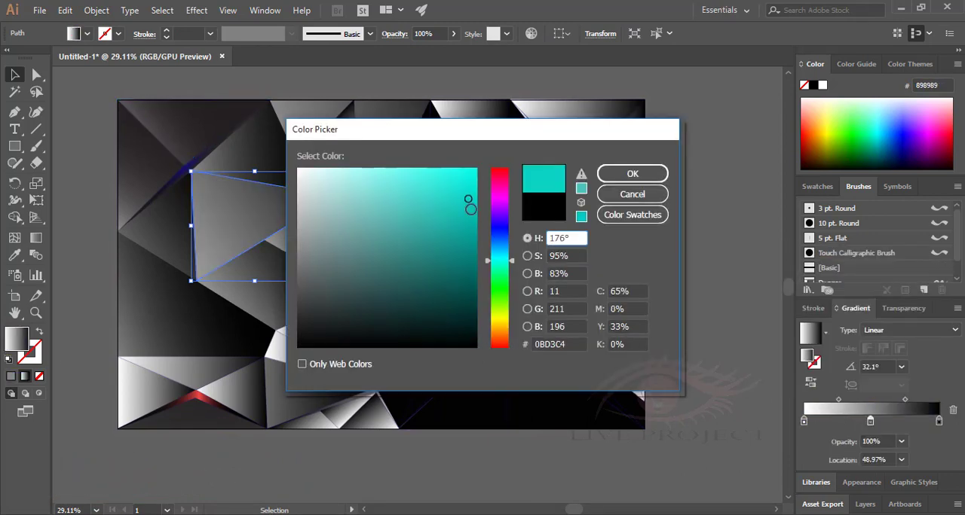
{"action": "left_click", "coordinate": [632, 174]}
{"action": "left_click_drag", "start_coordinate": [838, 400], "coordinate": [857, 400]}
{"action": "left_click_drag", "start_coordinate": [905, 400], "coordinate": [852, 400]}
{"action": "left_click_drag", "start_coordinate": [879, 400], "coordinate": [886, 400]}
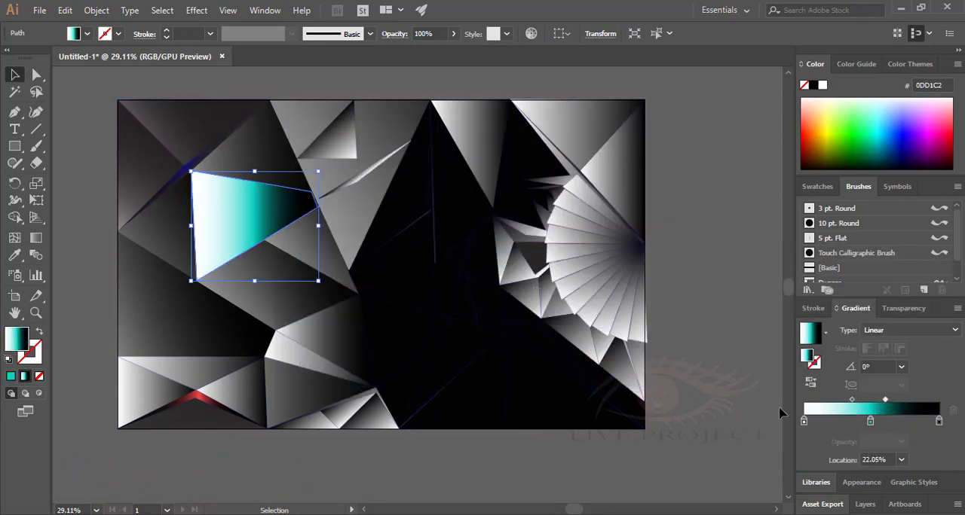
Try redirecting the teal gradient, undo all the teal changes on the quadrilateral and deselect it.
{"action": "left_click_drag", "start_coordinate": [318, 226], "coordinate": [402, 226]}
{"action": "left_click_drag", "start_coordinate": [191, 226], "coordinate": [94, 225]}
{"action": "key", "text": "ctrl+z"}
{"action": "key", "text": "ctrl+z"}
{"action": "key", "text": "ctrl+z"}
{"action": "key", "text": "ctrl+z"}
{"action": "key", "text": "ctrl+z"}
{"action": "key", "text": "ctrl+z"}
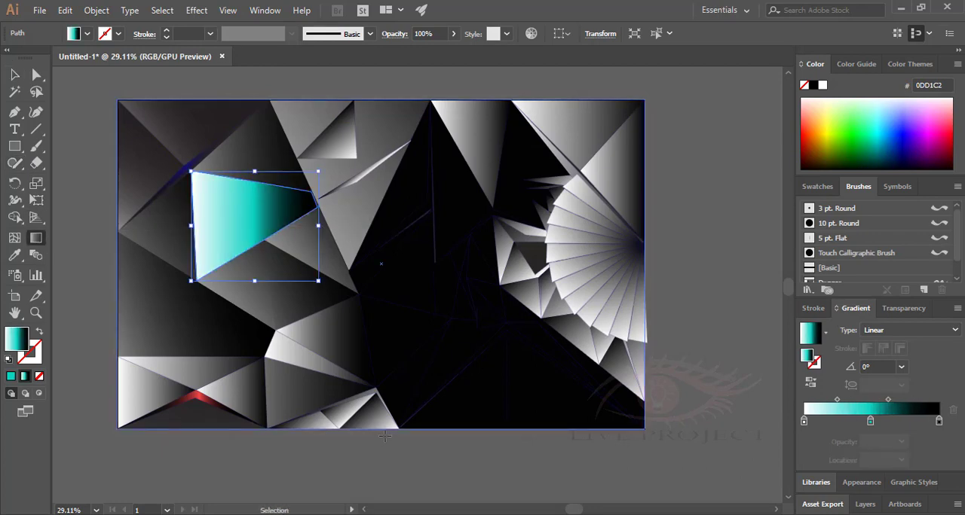
{"action": "key", "text": "ctrl+z"}
{"action": "key", "text": "ctrl+z"}
{"action": "key", "text": "ctrl+z"}
{"action": "key", "text": "v"}
{"action": "left_click", "coordinate": [697, 324]}
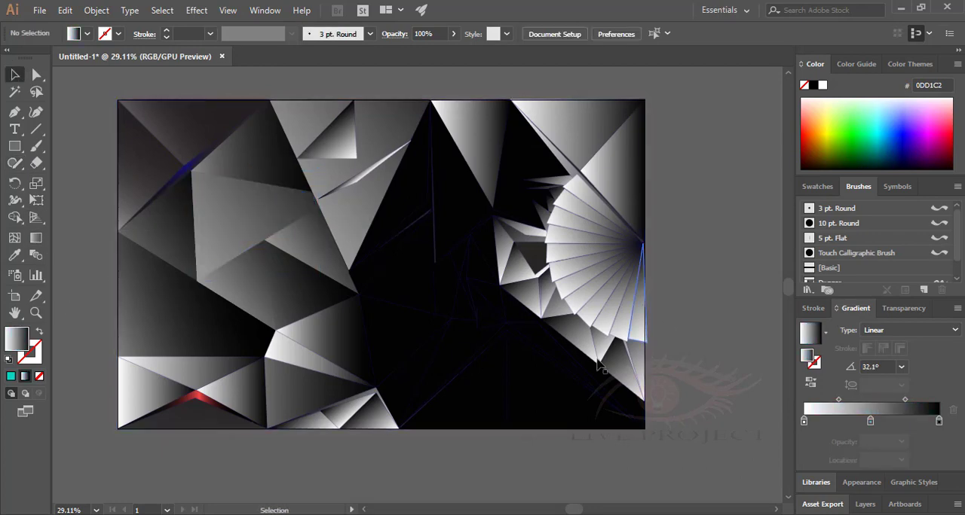
Apply the white-to-black linear gradient to the two tall black shapes meeting at the top-centre peak.
{"action": "left_click", "coordinate": [393, 219]}
{"action": "left_click", "coordinate": [825, 409]}
{"action": "left_click", "coordinate": [455, 218]}
{"action": "left_click", "coordinate": [825, 409]}
Select the black folded shapes across the lower centre together and fill them with the same linear gradient.
{"action": "left_click", "coordinate": [399, 245]}
{"action": "left_click", "coordinate": [826, 408]}
{"action": "left_click", "coordinate": [404, 277]}
{"action": "left_click", "coordinate": [481, 369], "text": "shift"}
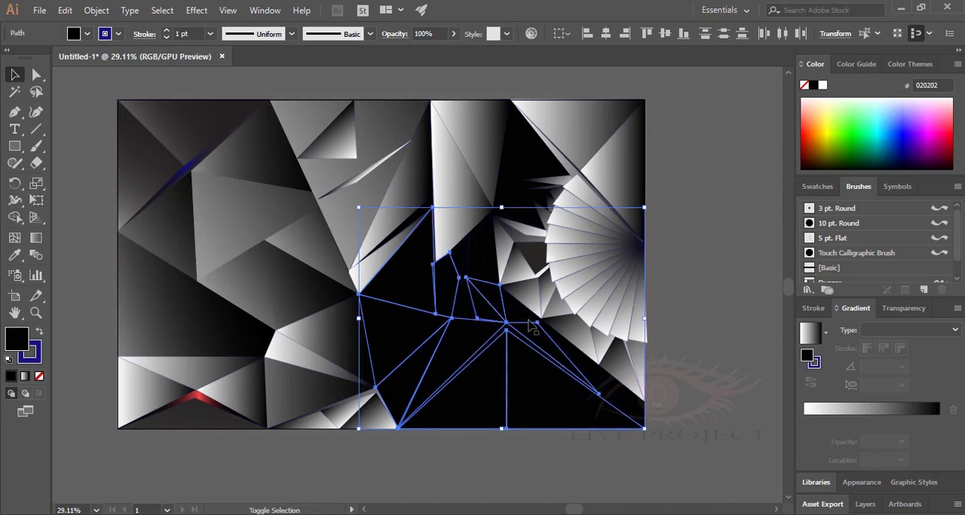
{"action": "left_click", "coordinate": [461, 301], "text": "shift"}
{"action": "left_click", "coordinate": [825, 409]}
{"action": "left_click", "coordinate": [696, 324]}
Apply the linear gradient to the remaining black centre shards and to the large shape behind the spikes beside the fan.
{"action": "left_click", "coordinate": [483, 260]}
{"action": "left_click", "coordinate": [523, 318], "text": "shift"}
{"action": "left_click", "coordinate": [825, 408]}
{"action": "left_click", "coordinate": [524, 170]}
{"action": "left_click", "coordinate": [825, 409]}
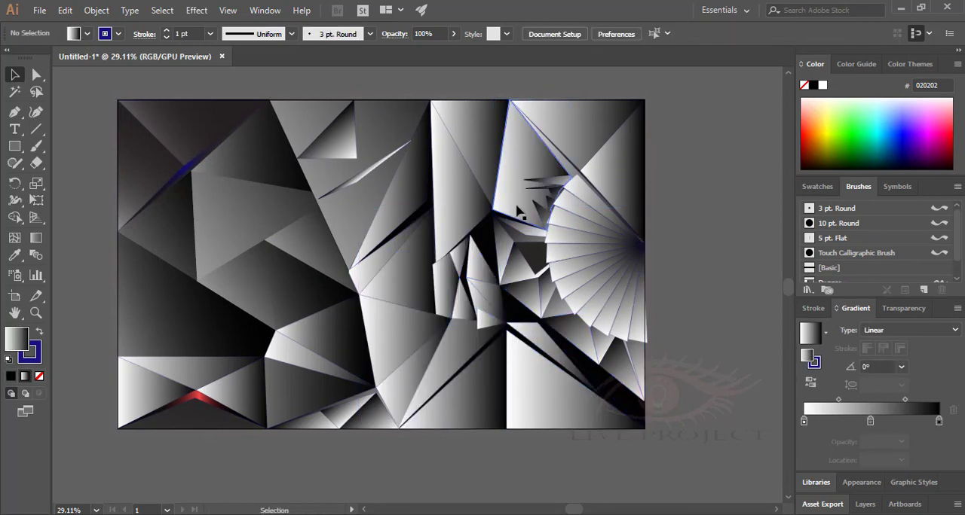
{"action": "left_click", "coordinate": [486, 246]}
{"action": "left_click", "coordinate": [825, 408]}
{"action": "left_click", "coordinate": [533, 257]}
{"action": "left_click", "coordinate": [696, 301]}
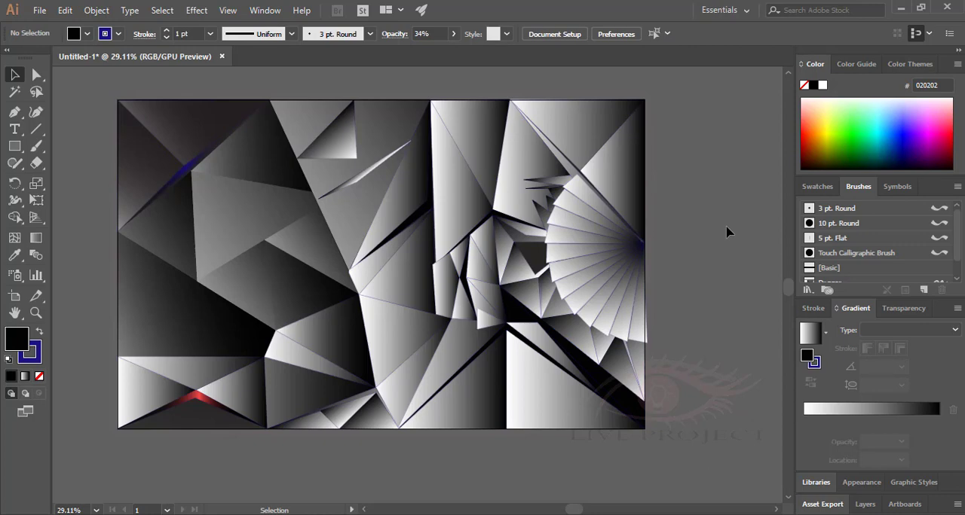
Delete the lower-centre gradient triangle and give the background rectangle a linear gradient with its middle stop at about 13%.
{"action": "left_click", "coordinate": [395, 328]}
{"action": "left_click", "coordinate": [870, 421]}
{"action": "key", "text": "Delete"}
{"action": "left_click", "coordinate": [396, 330]}
{"action": "left_click", "coordinate": [829, 409]}
{"action": "left_click_drag", "start_coordinate": [870, 421], "coordinate": [823, 424]}
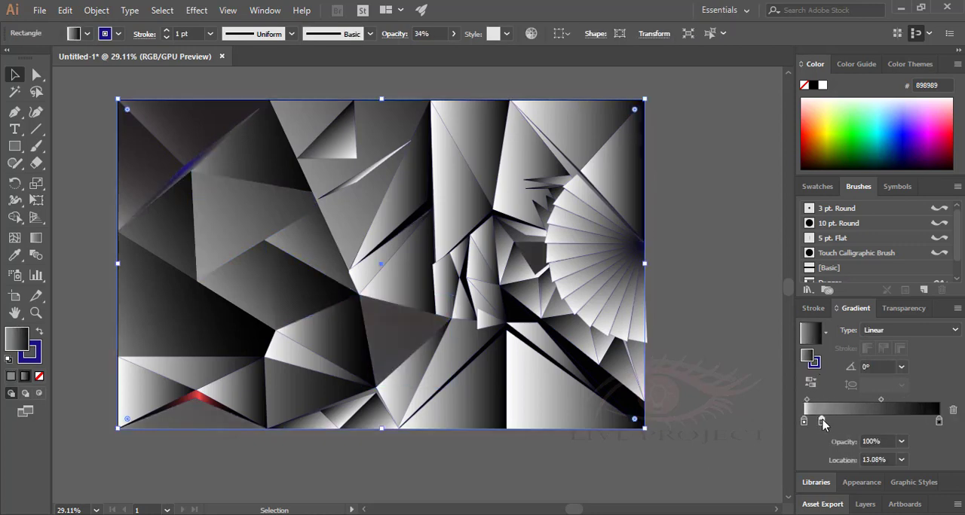
Try extra grey gradient stops, then reset the gradient to the White, Black preset.
{"action": "left_click", "coordinate": [853, 421]}
{"action": "left_click", "coordinate": [848, 421]}
{"action": "key", "text": "Delete"}
{"action": "left_click", "coordinate": [845, 422]}
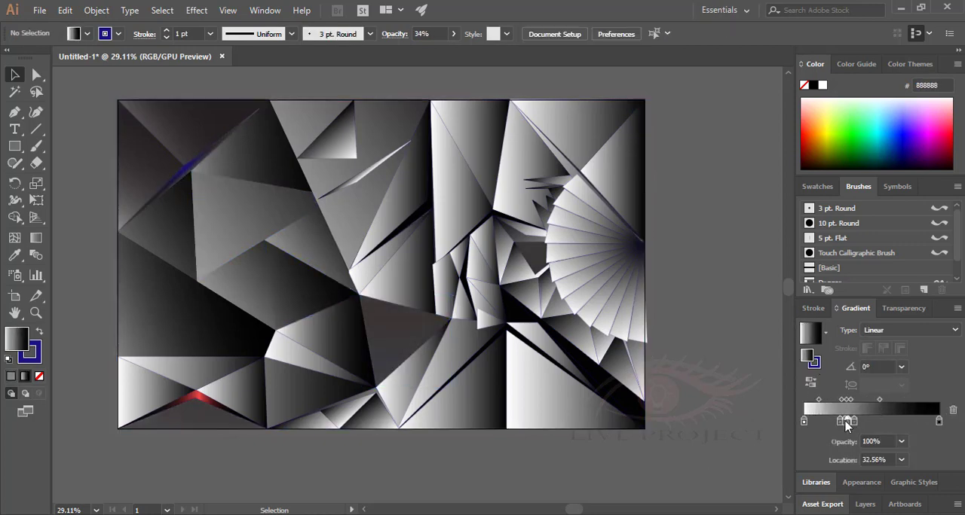
{"action": "left_click", "coordinate": [858, 422]}
{"action": "left_click", "coordinate": [825, 333]}
{"action": "left_click", "coordinate": [785, 383]}
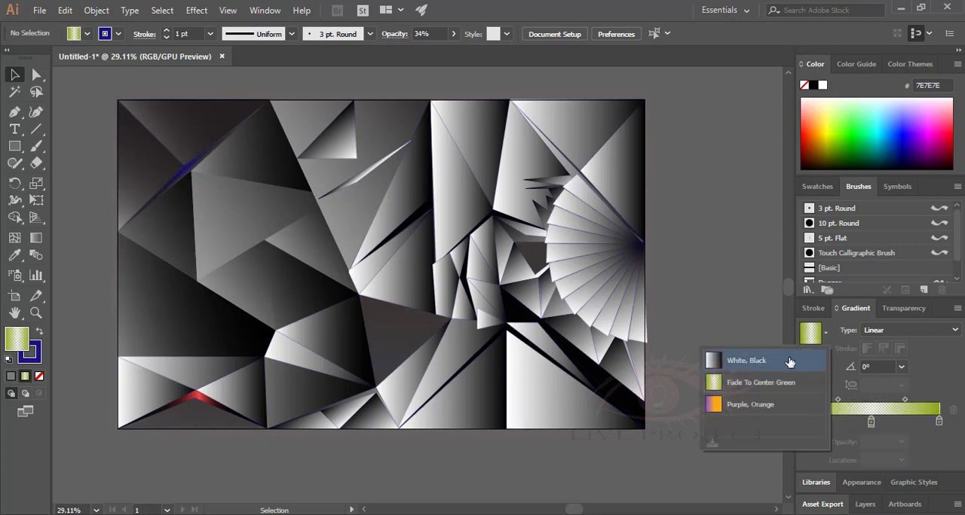
{"action": "left_click", "coordinate": [788, 361]}
Redraw the missing lower-centre triangle with the Pen tool and fill it with a linear gradient whose midpoint is 34.1%.
{"action": "left_click", "coordinate": [399, 333]}
{"action": "key", "text": "Delete"}
{"action": "left_click", "coordinate": [390, 354]}
{"action": "key", "text": "Delete"}
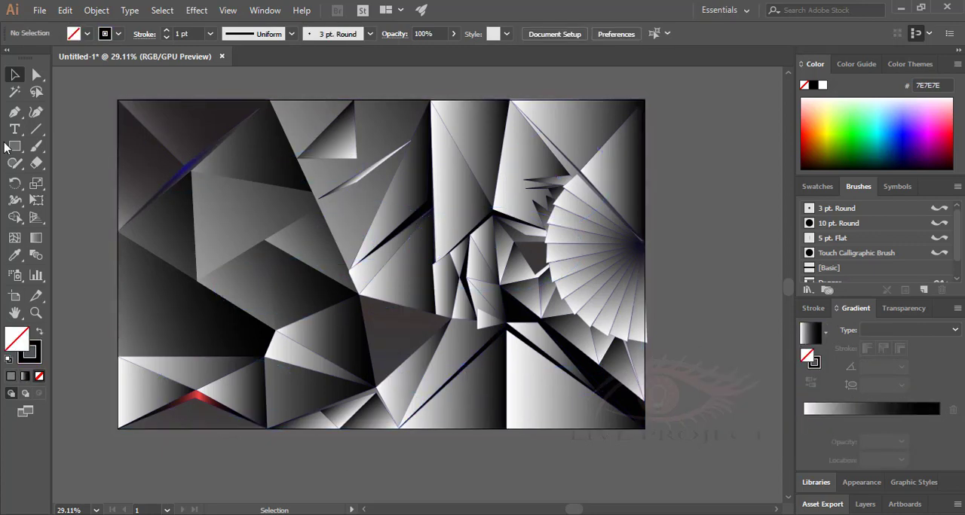
{"action": "left_click", "coordinate": [378, 386]}
{"action": "left_click", "coordinate": [451, 318]}
{"action": "left_click", "coordinate": [810, 332]}
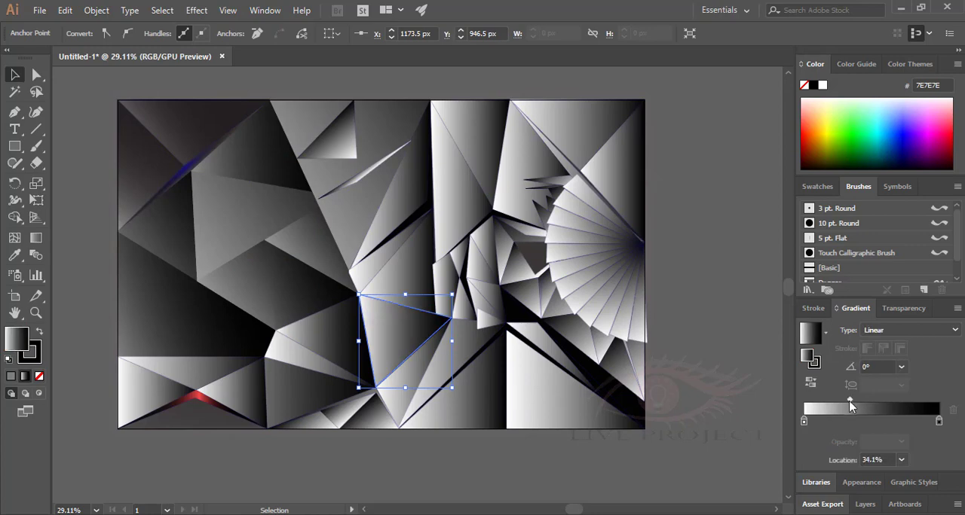
Redirect the redrawn triangle's gradient to about -170.2°.
{"action": "key", "text": "g"}
{"action": "mouse_move", "coordinate": [335, 348]}
{"action": "left_mouse_down"}
{"action": "mouse_move", "coordinate": [471, 315]}
{"action": "mouse_move", "coordinate": [338, 348]}
{"action": "left_mouse_up"}
{"action": "key", "text": "v"}
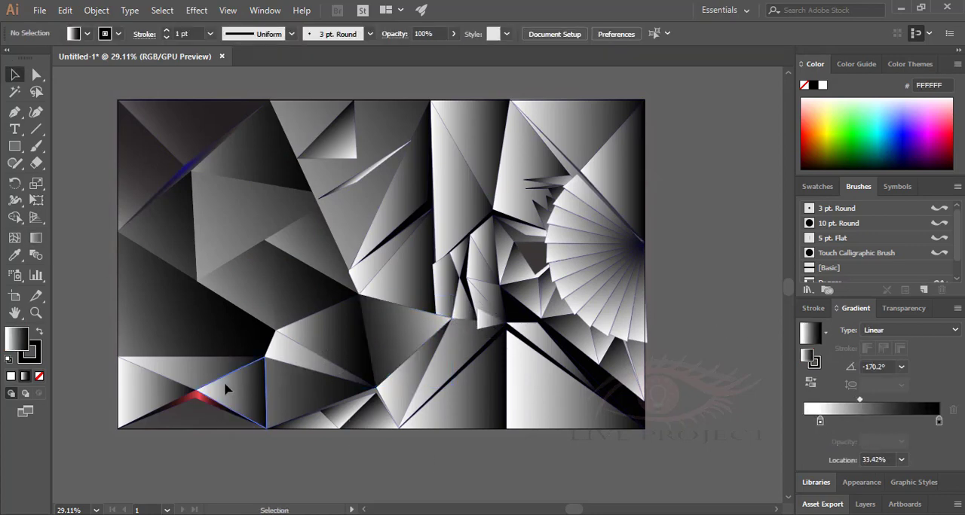
Delete the wide gradient triangle directly above the red bent sliver at the bottom-left.
{"action": "left_click", "coordinate": [187, 369]}
{"action": "key", "text": "Delete"}
{"action": "left_click", "coordinate": [157, 360]}
{"action": "key", "text": "Delete"}
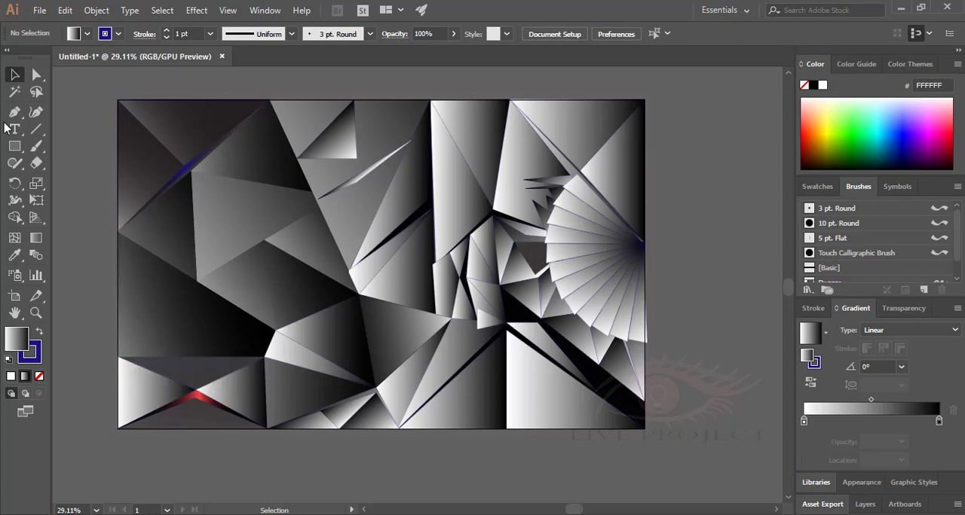
Draw a narrow spike and an adjoining triangle rising from the red sliver's peak with the Pen tool.
{"action": "left_click", "coordinate": [156, 353]}
{"action": "left_click", "coordinate": [194, 390]}
{"action": "left_click", "coordinate": [196, 390]}
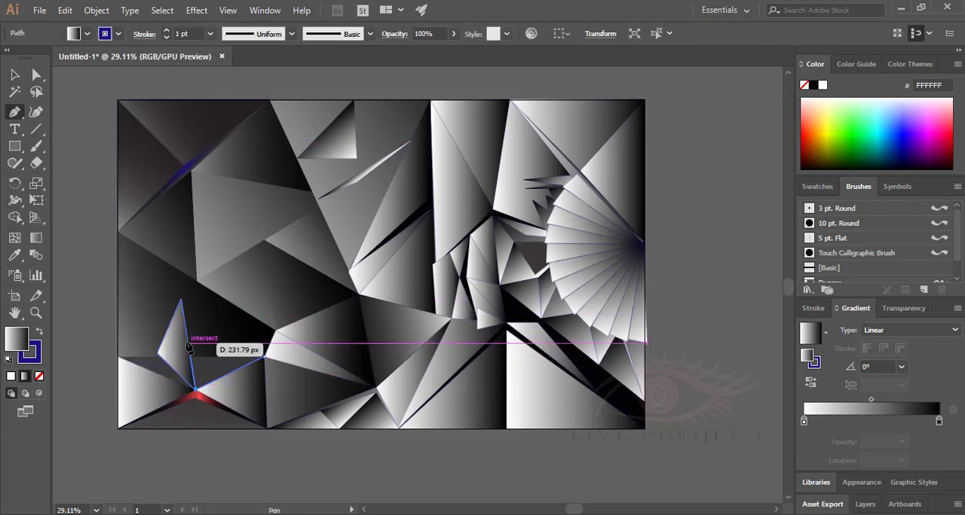
{"action": "left_click", "coordinate": [187, 337]}
{"action": "left_click", "coordinate": [264, 357]}
{"action": "left_click", "coordinate": [196, 390]}
Draw a third gradient-filled shard from the artboard's left edge to the spike's base and the red sliver's peak.
{"action": "key", "text": "v"}
{"action": "left_click", "coordinate": [119, 357]}
{"action": "left_click", "coordinate": [156, 354]}
{"action": "left_click", "coordinate": [196, 390]}
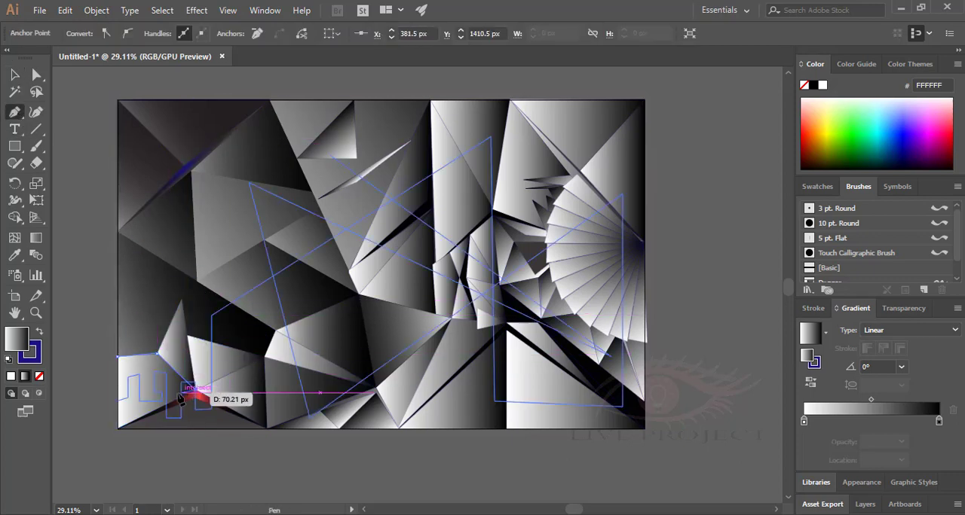
{"action": "left_click", "coordinate": [118, 357]}
{"action": "left_click", "coordinate": [14, 74]}
Redirect the spike's gradient to about -36.2° and the adjoining triangle's gradient to about -177.1°.
{"action": "left_click", "coordinate": [177, 348]}
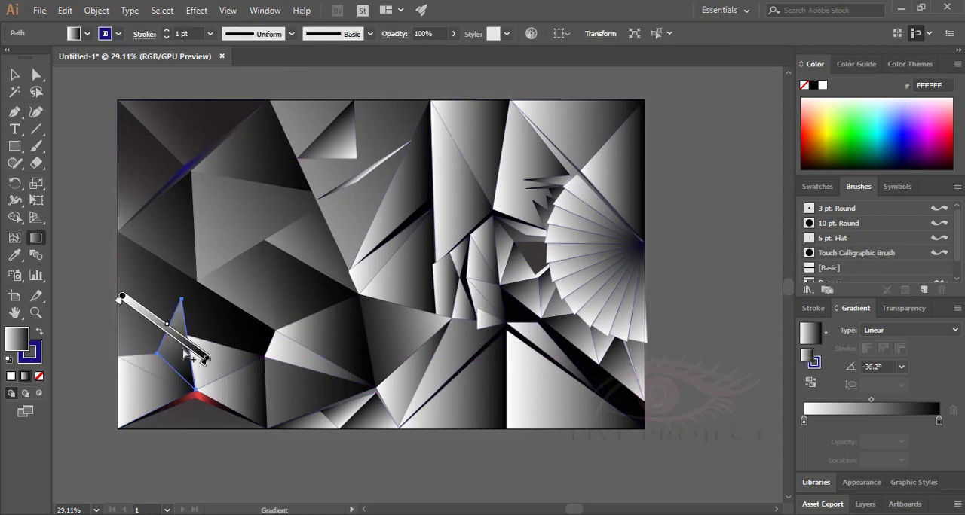
{"action": "key", "text": "v"}
{"action": "left_click", "coordinate": [226, 364]}
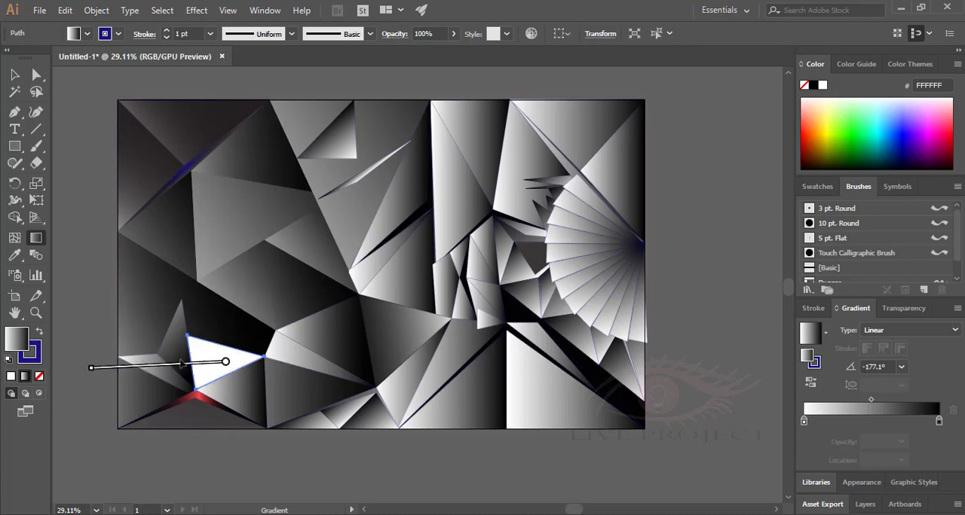
{"action": "key", "text": "v"}
Set the narrow lower-left fold's gradient to 13.1° and darken the triangle above it with its midpoint at 38.72%.
{"action": "left_click", "coordinate": [317, 359]}
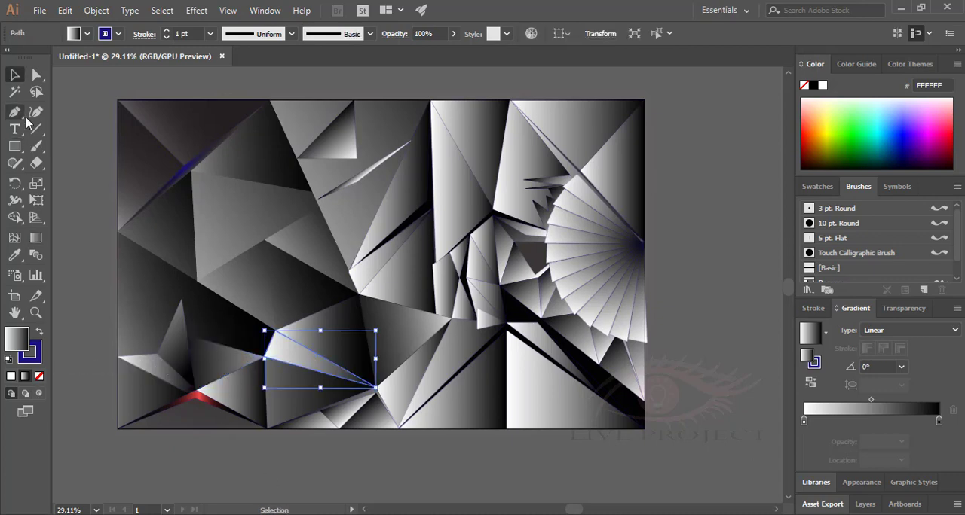
{"action": "key", "text": "v"}
{"action": "left_click", "coordinate": [414, 468]}
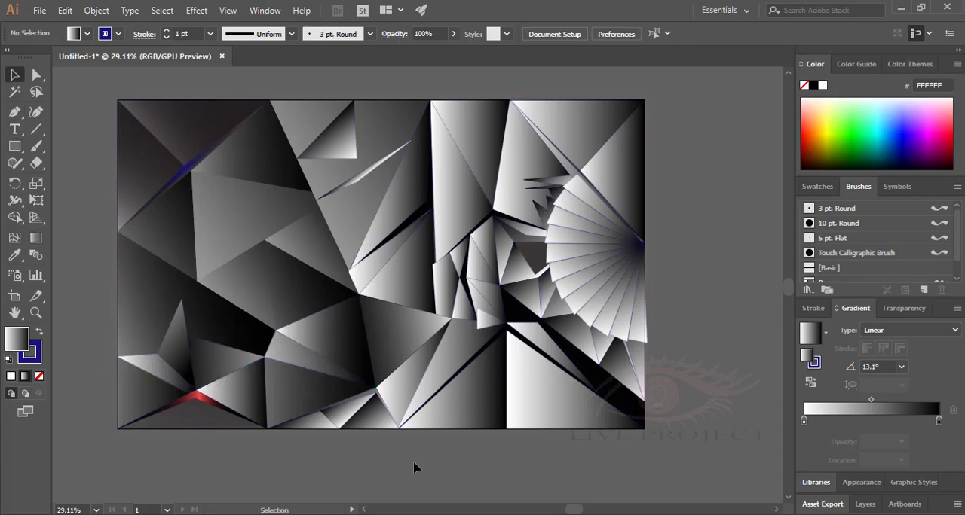
{"action": "left_click", "coordinate": [354, 342]}
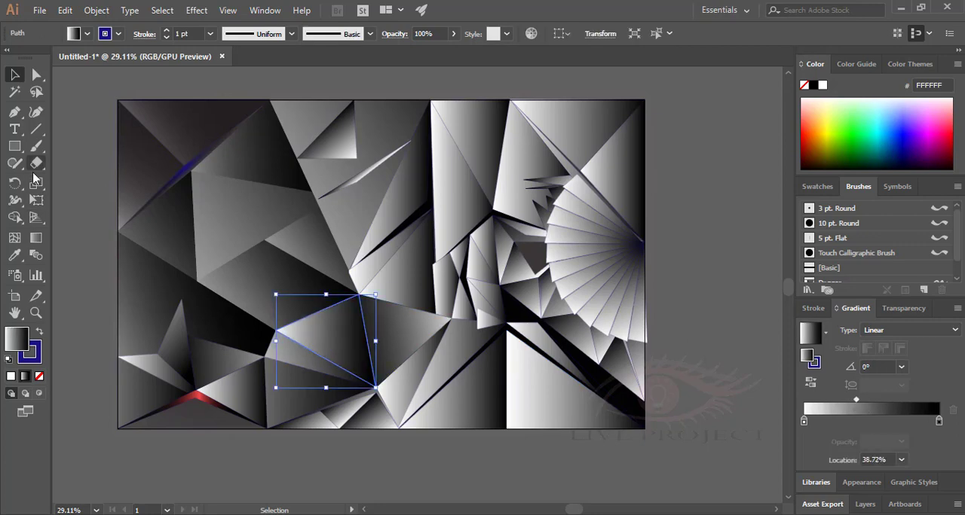
{"action": "key", "text": "g"}
{"action": "left_click_drag", "start_coordinate": [312, 334], "coordinate": [341, 343]}
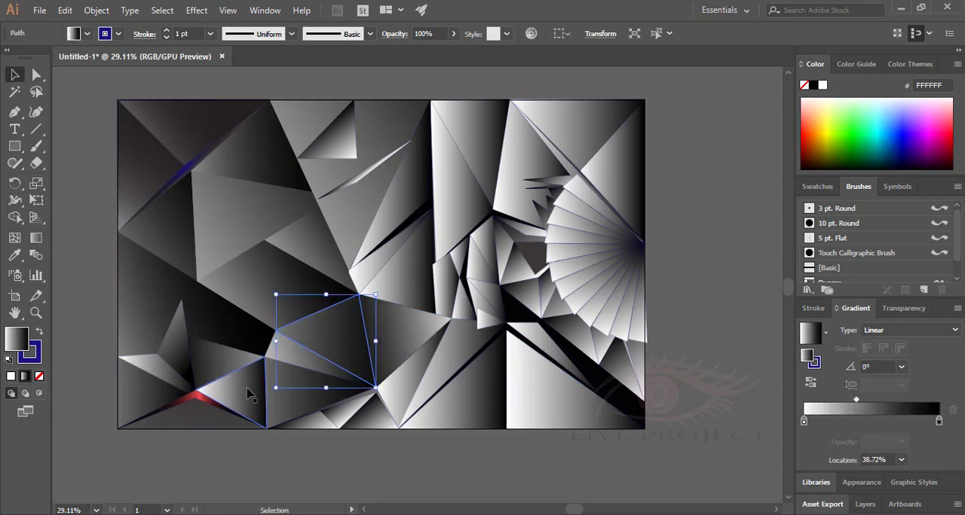
Darken the triangle right of the red sliver's peak by shifting its gradient midpoint toward the light end.
{"action": "left_click", "coordinate": [249, 393]}
{"action": "key", "text": "v"}
{"action": "key", "text": "g"}
{"action": "left_click_drag", "start_coordinate": [873, 402], "coordinate": [845, 400]}
{"action": "left_click", "coordinate": [15, 74]}
Darken the small folded shards on the bottom edge by redirecting their gradient to about 127.6°.
{"action": "left_click", "coordinate": [349, 412]}
{"action": "left_click", "coordinate": [376, 419]}
{"action": "left_click", "coordinate": [678, 452]}
{"action": "left_click", "coordinate": [349, 412]}
{"action": "left_click", "coordinate": [37, 238]}
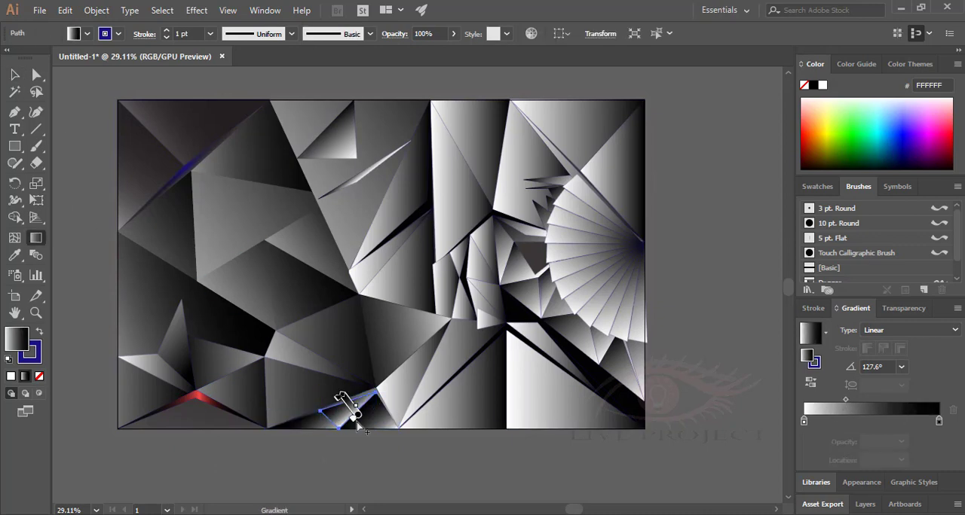
{"action": "left_click", "coordinate": [15, 76]}
Stretch the gradient of the bottom-centre triangle past its left side so its light end falls outside the shape.
{"action": "left_click", "coordinate": [474, 401]}
{"action": "left_click", "coordinate": [869, 420]}
{"action": "left_click", "coordinate": [36, 238]}
{"action": "left_click_drag", "start_coordinate": [319, 385], "coordinate": [528, 385]}
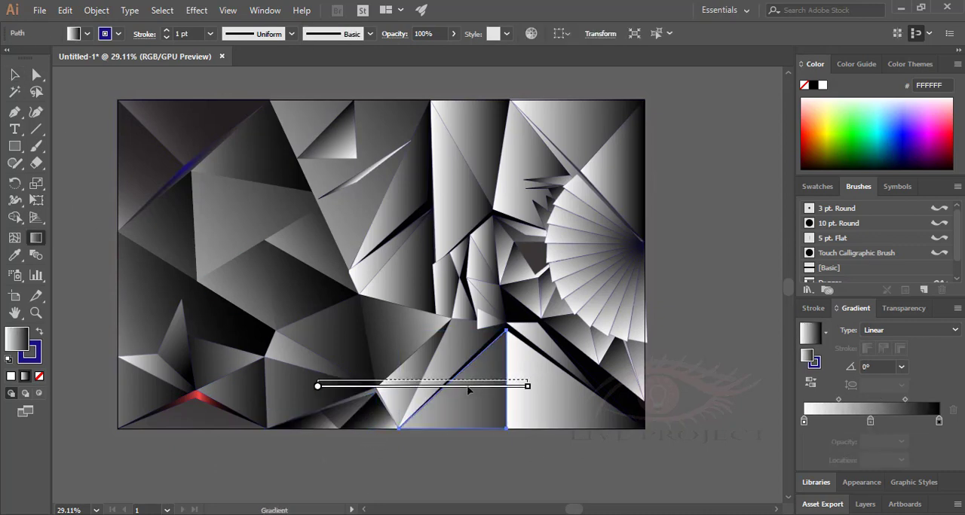
{"action": "left_click_drag", "start_coordinate": [357, 381], "coordinate": [517, 384]}
{"action": "left_click_drag", "start_coordinate": [344, 361], "coordinate": [519, 390]}
{"action": "left_click", "coordinate": [15, 74]}
Stretch the neighbouring bottom-right triangle's gradient horizontally so its light end lies well outside its left side.
{"action": "left_click", "coordinate": [548, 400]}
{"action": "left_click", "coordinate": [37, 238]}
{"action": "left_click_drag", "start_coordinate": [644, 381], "coordinate": [510, 382]}
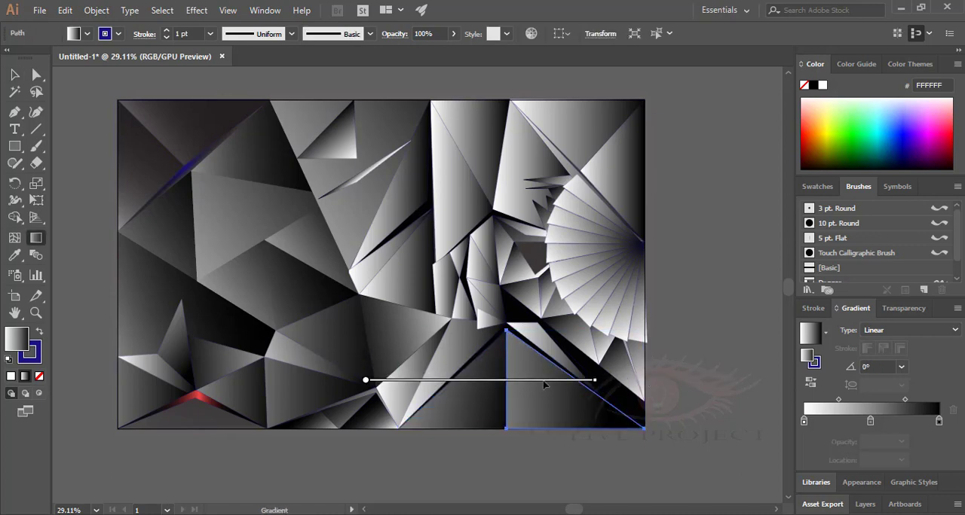
{"action": "left_click_drag", "start_coordinate": [596, 380], "coordinate": [655, 381]}
{"action": "left_click_drag", "start_coordinate": [572, 381], "coordinate": [540, 381]}
Move the gradient midpoint of the narrow 13.1° fold in the lower left to 28.97%.
{"action": "left_click_drag", "start_coordinate": [870, 422], "coordinate": [843, 400]}
{"action": "left_click", "coordinate": [15, 74]}
{"action": "left_click", "coordinate": [679, 377]}
{"action": "left_click", "coordinate": [306, 358]}
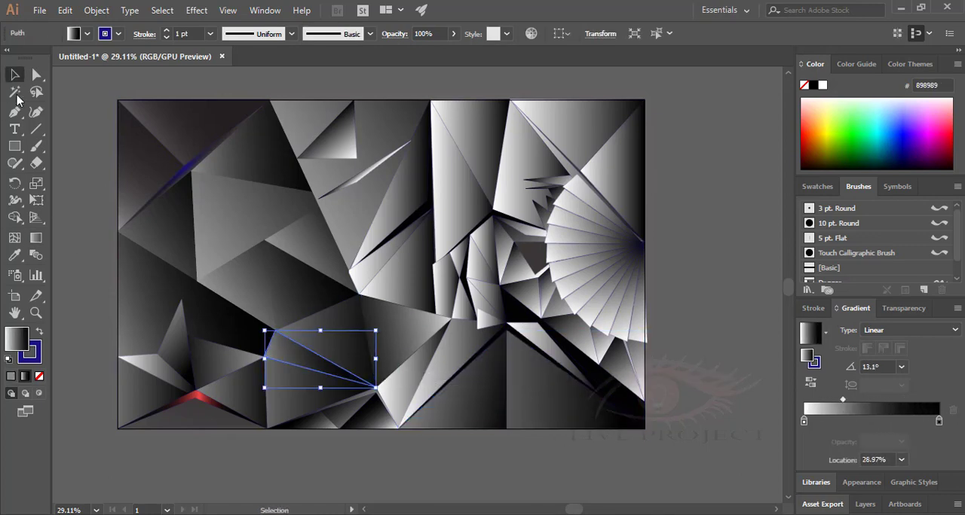
Darken the fold below the black centre-left sliver by stretching its gradient diagonally toward the lower left.
{"action": "left_click", "coordinate": [409, 265]}
{"action": "left_click", "coordinate": [870, 422]}
{"action": "left_click", "coordinate": [36, 238]}
{"action": "left_click_drag", "start_coordinate": [347, 261], "coordinate": [457, 264]}
{"action": "left_click_drag", "start_coordinate": [338, 298], "coordinate": [443, 263]}
{"action": "left_click_drag", "start_coordinate": [338, 297], "coordinate": [319, 299]}
{"action": "left_click_drag", "start_coordinate": [424, 263], "coordinate": [468, 251]}
{"action": "mouse_move", "coordinate": [318, 298]}
{"action": "left_mouse_down"}
{"action": "mouse_move", "coordinate": [282, 314]}
{"action": "mouse_move", "coordinate": [437, 258]}
{"action": "left_mouse_up"}
{"action": "mouse_move", "coordinate": [282, 334]}
{"action": "left_mouse_down"}
{"action": "mouse_move", "coordinate": [271, 347]}
{"action": "mouse_move", "coordinate": [523, 222]}
{"action": "left_mouse_up"}
{"action": "left_click_drag", "start_coordinate": [300, 321], "coordinate": [207, 362]}
{"action": "mouse_move", "coordinate": [401, 277]}
{"action": "left_mouse_down"}
{"action": "mouse_move", "coordinate": [409, 280]}
{"action": "mouse_move", "coordinate": [392, 282]}
{"action": "left_mouse_up"}
Redirect the gradient of the thin triangle along that fold's upper edge to about -49.4°.
{"action": "left_click", "coordinate": [15, 74]}
{"action": "left_click", "coordinate": [84, 121]}
{"action": "left_click", "coordinate": [367, 270]}
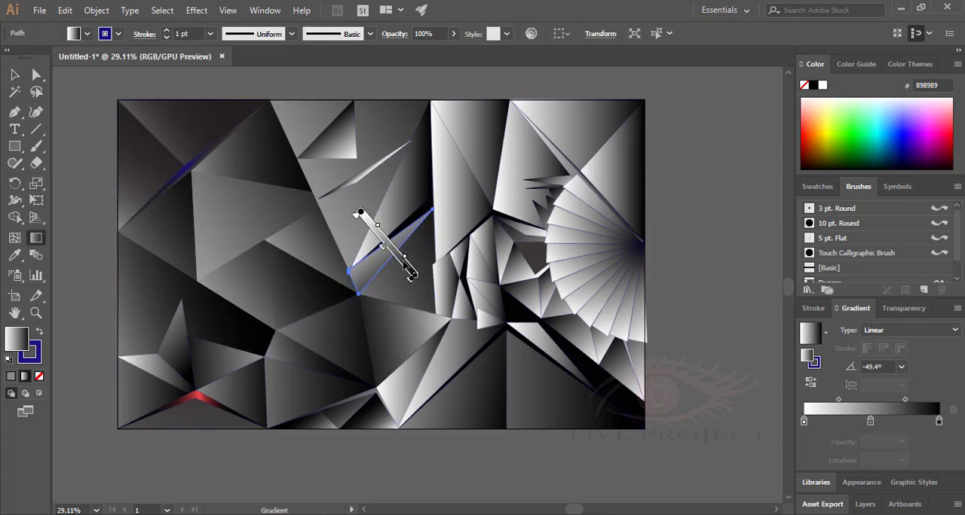
Darken the tall triangle under the top-centre peak by stretching its gradient diagonally at about -50.5°.
{"action": "left_click", "coordinate": [404, 231]}
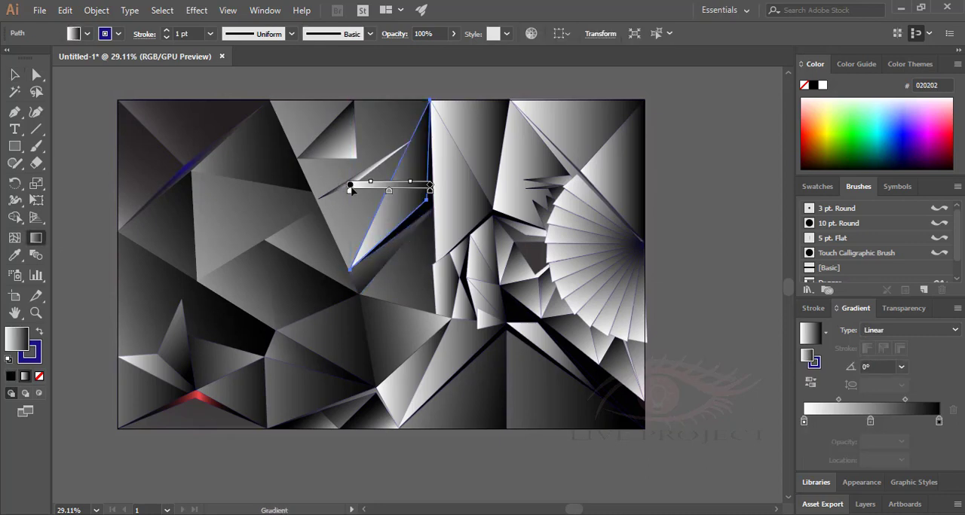
{"action": "left_click_drag", "start_coordinate": [349, 185], "coordinate": [301, 186]}
{"action": "mouse_move", "coordinate": [382, 187]}
{"action": "left_mouse_down"}
{"action": "mouse_move", "coordinate": [460, 187]}
{"action": "mouse_move", "coordinate": [405, 311]}
{"action": "left_mouse_up"}
{"action": "mouse_move", "coordinate": [301, 187]}
{"action": "left_mouse_down"}
{"action": "mouse_move", "coordinate": [331, 113]}
{"action": "mouse_move", "coordinate": [321, 98]}
{"action": "left_mouse_up"}
{"action": "left_click_drag", "start_coordinate": [426, 226], "coordinate": [439, 242]}
{"action": "left_click_drag", "start_coordinate": [321, 99], "coordinate": [306, 82]}
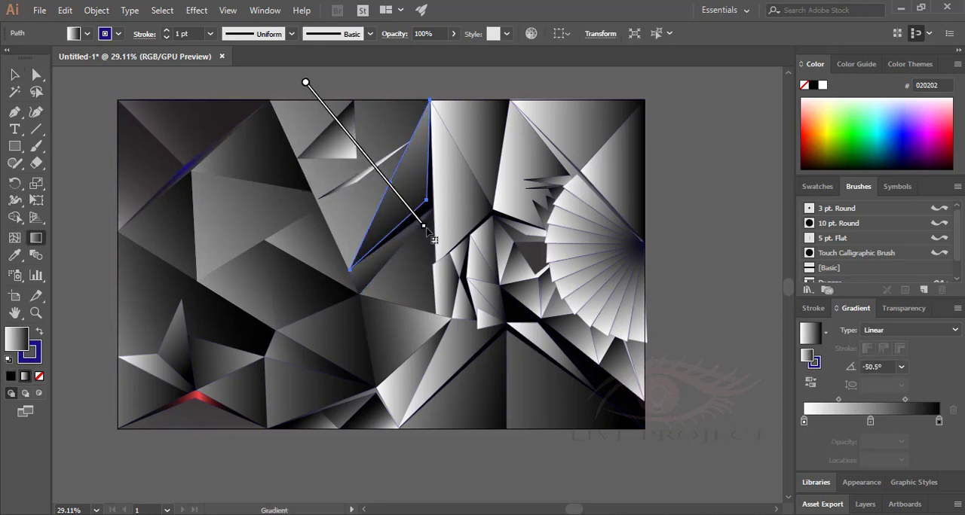
{"action": "left_click_drag", "start_coordinate": [425, 228], "coordinate": [437, 242]}
{"action": "left_click", "coordinate": [15, 74]}
Redirect the gradient of the shard at the lower-left edge beside the spike to about -175.6°.
{"action": "left_click", "coordinate": [219, 461]}
{"action": "left_click", "coordinate": [147, 363]}
{"action": "left_click", "coordinate": [36, 238]}
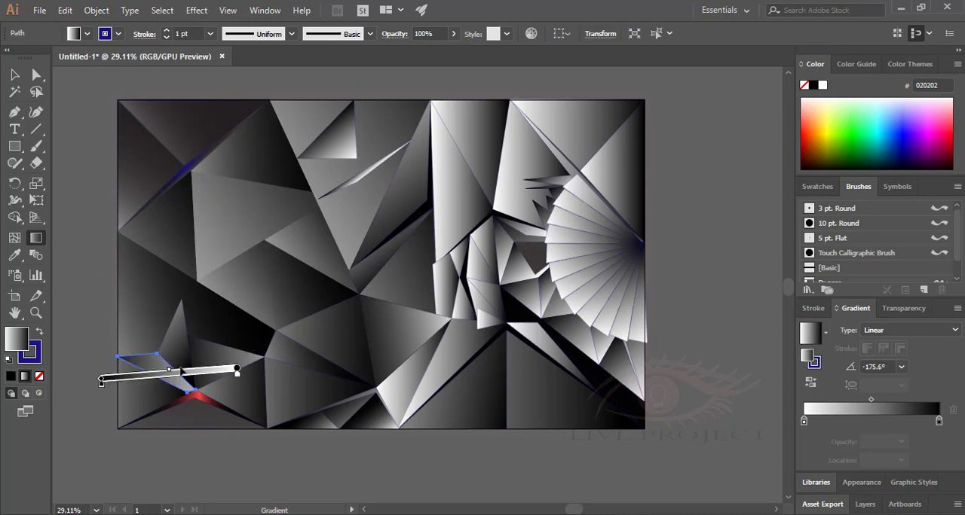
{"action": "left_click", "coordinate": [322, 452]}
Darken the shard below the lower-centre triangle by stretching its gradient at about -136.7° toward the upper right.
{"action": "left_click", "coordinate": [407, 379]}
{"action": "mouse_move", "coordinate": [447, 352]}
{"action": "left_mouse_down"}
{"action": "mouse_move", "coordinate": [333, 405]}
{"action": "mouse_move", "coordinate": [356, 450]}
{"action": "mouse_move", "coordinate": [364, 434]}
{"action": "left_mouse_up"}
{"action": "left_click_drag", "start_coordinate": [485, 316], "coordinate": [551, 246]}
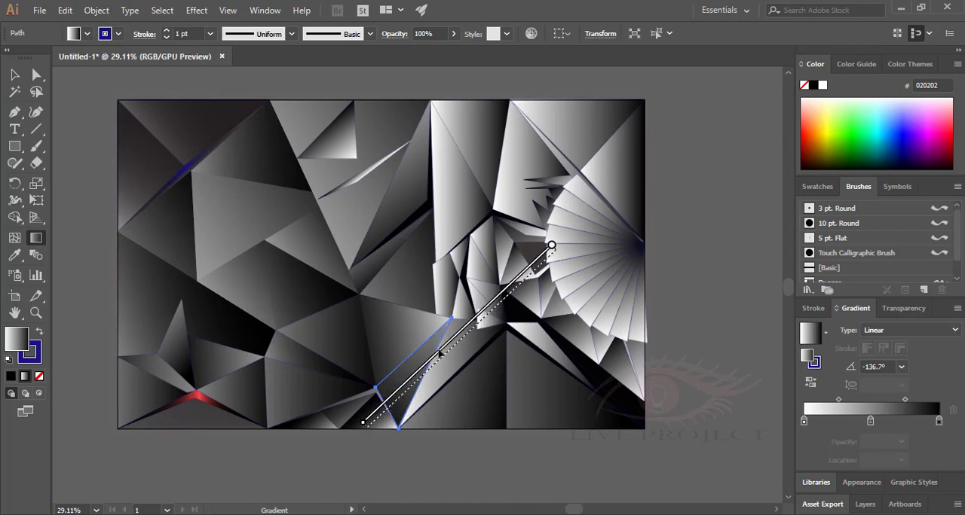
{"action": "left_click", "coordinate": [16, 74]}
Stretch the adjoining long shard's gradient diagonally so it fades to black toward its lower tip.
{"action": "left_click", "coordinate": [442, 356]}
{"action": "left_click_drag", "start_coordinate": [427, 403], "coordinate": [604, 125]}
{"action": "mouse_move", "coordinate": [422, 420]}
{"action": "left_mouse_down"}
{"action": "mouse_move", "coordinate": [435, 422]}
{"action": "mouse_move", "coordinate": [416, 471]}
{"action": "mouse_move", "coordinate": [439, 443]}
{"action": "left_mouse_up"}
{"action": "left_click", "coordinate": [15, 75]}
Darken the redrawn lower-centre triangle by extending its gradient's light end past its right corner at -170.2°.
{"action": "left_click", "coordinate": [419, 328]}
{"action": "key", "text": "g"}
{"action": "left_click_drag", "start_coordinate": [452, 334], "coordinate": [482, 324]}
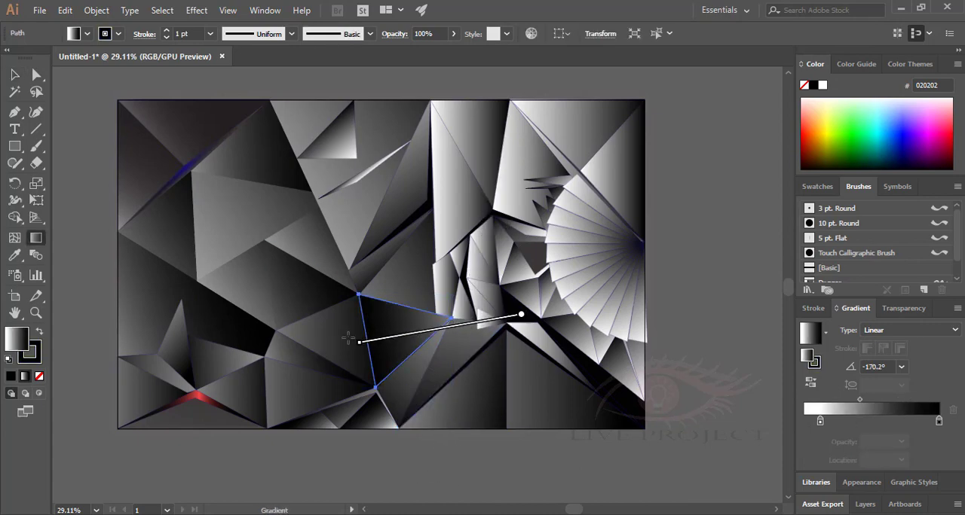
Rework the lower-centre triangle's gradient by extending its ends past both sides and turning it to 170.3°.
{"action": "left_click_drag", "start_coordinate": [355, 340], "coordinate": [318, 348]}
{"action": "left_click_drag", "start_coordinate": [493, 321], "coordinate": [517, 320]}
{"action": "left_click_drag", "start_coordinate": [340, 344], "coordinate": [298, 353]}
{"action": "left_click_drag", "start_coordinate": [517, 317], "coordinate": [538, 315]}
{"action": "left_click_drag", "start_coordinate": [320, 351], "coordinate": [307, 317]}
{"action": "left_click_drag", "start_coordinate": [381, 334], "coordinate": [396, 353]}
{"action": "left_click", "coordinate": [15, 74]}
{"action": "left_click", "coordinate": [377, 452]}
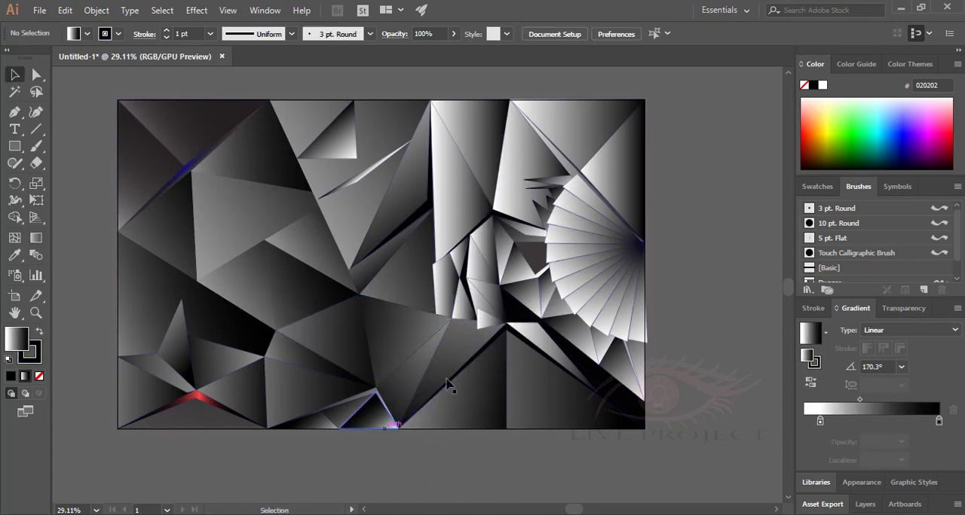
Darken the large inverted triangle at the upper centre by stretching its gradient diagonally beyond its upper-right corner.
{"action": "left_click", "coordinate": [369, 207]}
{"action": "left_click", "coordinate": [36, 238]}
{"action": "left_click_drag", "start_coordinate": [377, 145], "coordinate": [330, 171]}
{"action": "left_click_drag", "start_coordinate": [445, 100], "coordinate": [544, 134]}
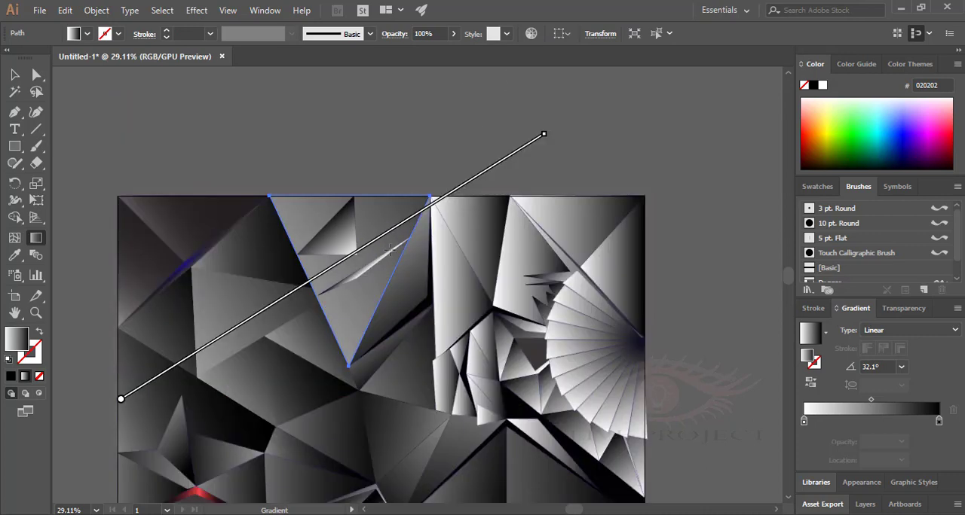
{"action": "left_click", "coordinate": [336, 269]}
{"action": "left_click_drag", "start_coordinate": [388, 234], "coordinate": [319, 278]}
{"action": "left_click_drag", "start_coordinate": [476, 175], "coordinate": [497, 163]}
{"action": "left_click_drag", "start_coordinate": [363, 245], "coordinate": [313, 278]}
{"action": "left_click", "coordinate": [313, 278]}
Darken the thin sliver and the small triangle inside the inverted triangle by lengthening their gradients.
{"action": "key", "text": "v"}
{"action": "left_click", "coordinate": [367, 269]}
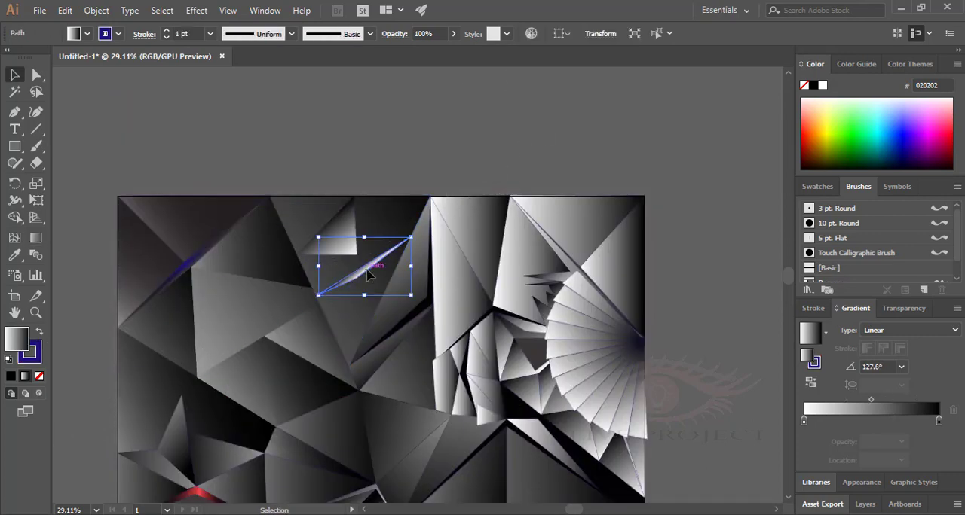
{"action": "key", "text": "g"}
{"action": "key", "text": "v"}
{"action": "left_click_drag", "start_coordinate": [377, 172], "coordinate": [117, 216]}
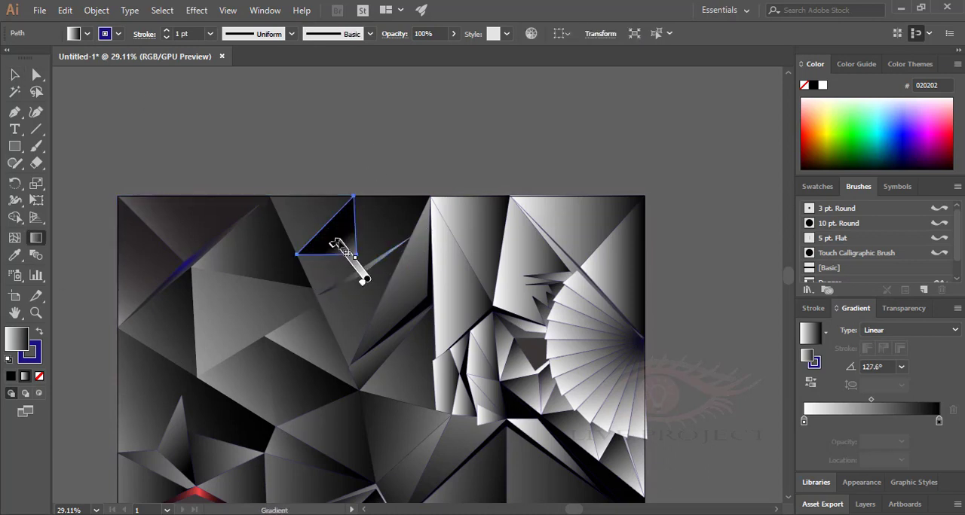
{"action": "left_click_drag", "start_coordinate": [314, 214], "coordinate": [232, 104]}
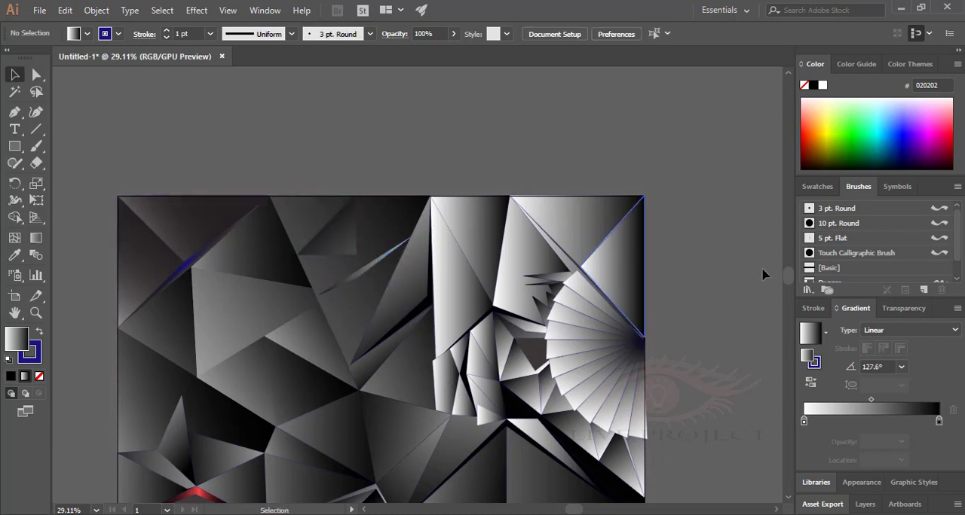
Darken the tall shard just right of the upper centre by stretching its horizontal gradient far past its sides.
{"action": "left_click", "coordinate": [191, 268]}
{"action": "left_click", "coordinate": [447, 170]}
{"action": "mouse_move", "coordinate": [518, 383]}
{"action": "left_mouse_down"}
{"action": "mouse_move", "coordinate": [500, 301]}
{"action": "mouse_move", "coordinate": [507, 311]}
{"action": "left_mouse_up"}
{"action": "left_click", "coordinate": [441, 214]}
{"action": "key", "text": "g"}
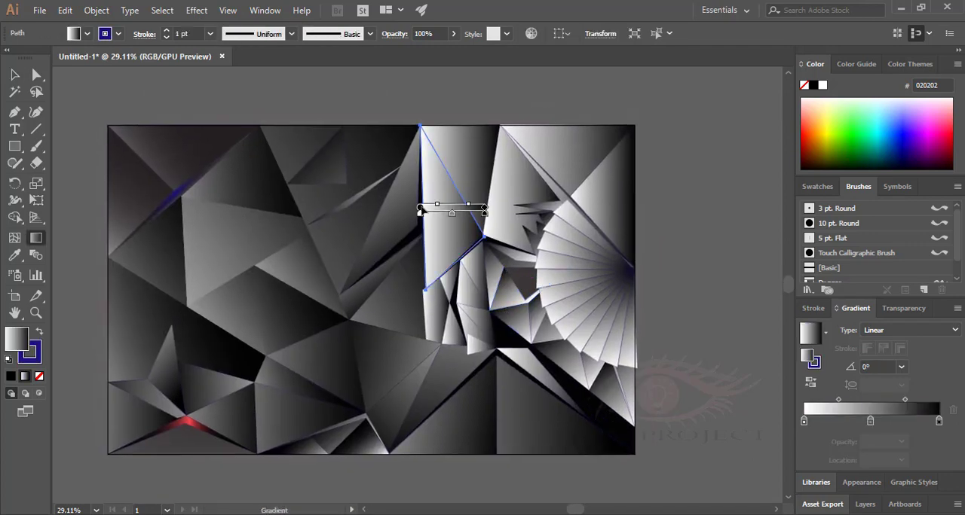
{"action": "left_click_drag", "start_coordinate": [420, 208], "coordinate": [321, 208]}
{"action": "left_click_drag", "start_coordinate": [387, 208], "coordinate": [657, 207]}
{"action": "mouse_move", "coordinate": [478, 209]}
{"action": "left_mouse_down"}
{"action": "mouse_move", "coordinate": [310, 208]}
{"action": "mouse_move", "coordinate": [342, 209]}
{"action": "left_mouse_up"}
Darken the adjoining downward-pointing triangle at the upper edge by extending its gradient diagonally at 50°.
{"action": "key", "text": "v"}
{"action": "left_click", "coordinate": [472, 177]}
{"action": "key", "text": "g"}
{"action": "left_click_drag", "start_coordinate": [471, 180], "coordinate": [405, 181]}
{"action": "mouse_move", "coordinate": [434, 181]}
{"action": "left_mouse_down"}
{"action": "mouse_move", "coordinate": [513, 182]}
{"action": "mouse_move", "coordinate": [457, 115]}
{"action": "left_mouse_up"}
{"action": "left_click_drag", "start_coordinate": [483, 151], "coordinate": [463, 173]}
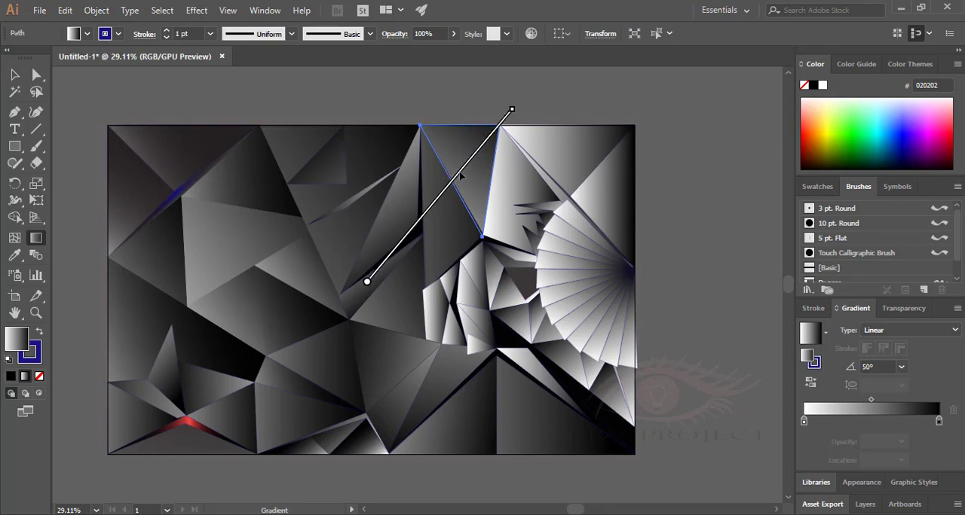
Darken the tall shard behind the small spikes, between the downward-pointing triangle and the fan, by adjusting its gradient.
{"action": "left_click", "coordinate": [15, 74]}
{"action": "left_click", "coordinate": [520, 172]}
{"action": "left_click", "coordinate": [37, 238]}
{"action": "left_click_drag", "start_coordinate": [528, 191], "coordinate": [507, 193]}
{"action": "key", "text": "v"}
{"action": "left_click", "coordinate": [661, 256]}
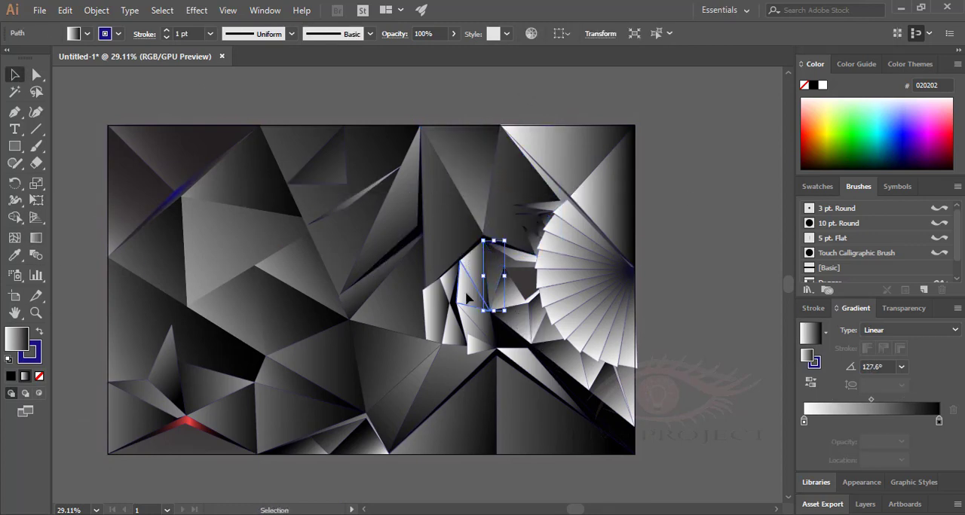
Darken the narrow shards in the centre cluster by extending the light ends of their gradients leftward.
{"action": "left_click_drag", "start_coordinate": [564, 287], "coordinate": [528, 287]}
{"action": "key", "text": "v"}
{"action": "left_click", "coordinate": [692, 302]}
{"action": "left_click", "coordinate": [478, 336]}
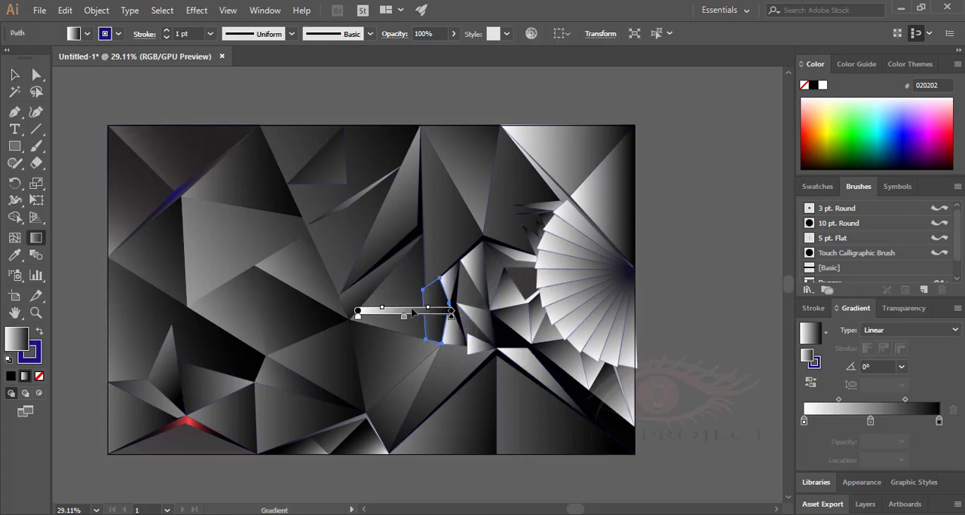
{"action": "key", "text": "v"}
{"action": "left_click", "coordinate": [453, 321]}
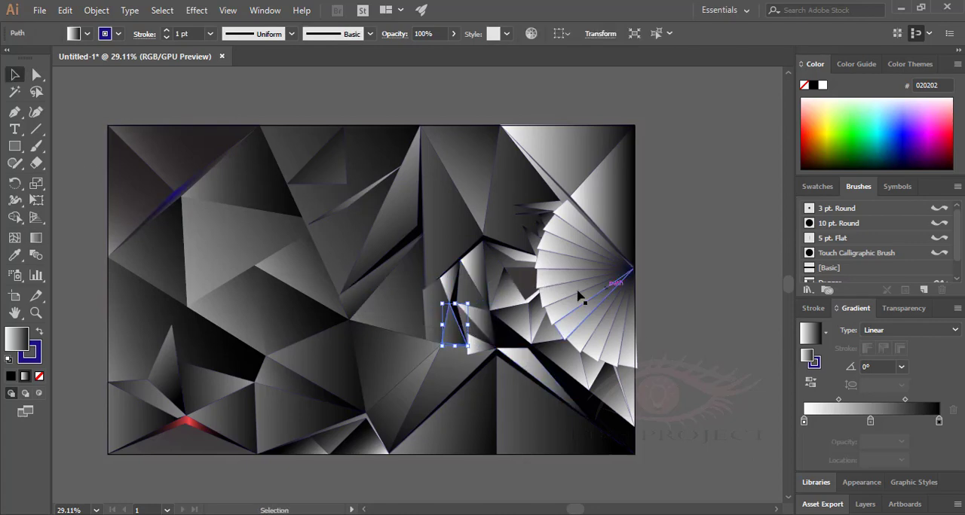
{"action": "left_click_drag", "start_coordinate": [461, 277], "coordinate": [431, 276]}
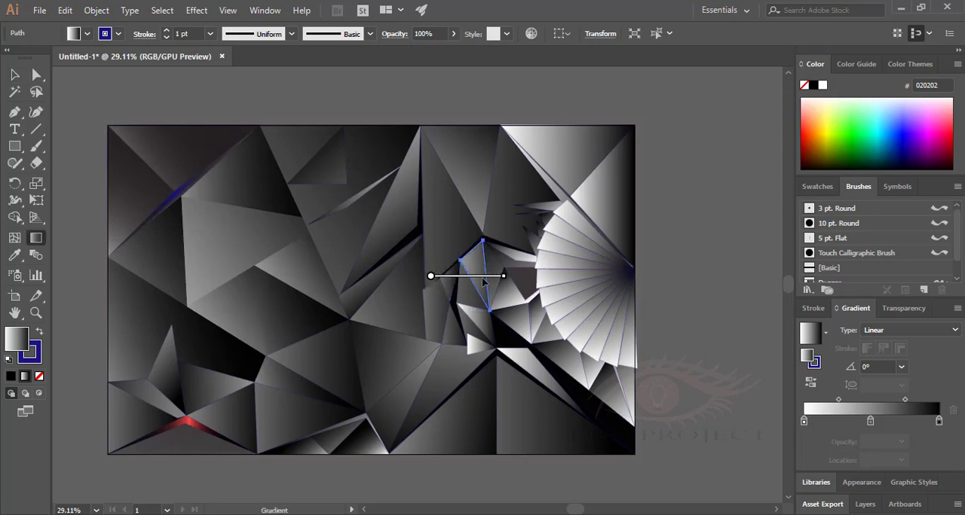
Darken the small shards between the centre cluster and the fan by redirecting their gradients.
{"action": "key", "text": "v"}
{"action": "left_click", "coordinate": [518, 297]}
{"action": "key", "text": "g"}
{"action": "mouse_move", "coordinate": [536, 298]}
{"action": "left_mouse_down"}
{"action": "mouse_move", "coordinate": [560, 298]}
{"action": "mouse_move", "coordinate": [532, 292]}
{"action": "mouse_move", "coordinate": [545, 327]}
{"action": "left_mouse_up"}
{"action": "left_click", "coordinate": [15, 75]}
{"action": "left_click", "coordinate": [659, 306]}
{"action": "left_click", "coordinate": [518, 320]}
{"action": "left_click", "coordinate": [36, 238]}
Darken the pointed shard just above those small shards with a diagonal gradient.
{"action": "left_click", "coordinate": [16, 75]}
{"action": "left_click", "coordinate": [509, 254]}
{"action": "left_click", "coordinate": [36, 239]}
{"action": "left_click_drag", "start_coordinate": [502, 241], "coordinate": [523, 265]}
Darken the long wedge below the centre cluster by extending its gradient's light end leftward at 0°.
{"action": "left_click", "coordinate": [15, 74]}
{"action": "left_click", "coordinate": [537, 369]}
{"action": "left_click", "coordinate": [36, 238]}
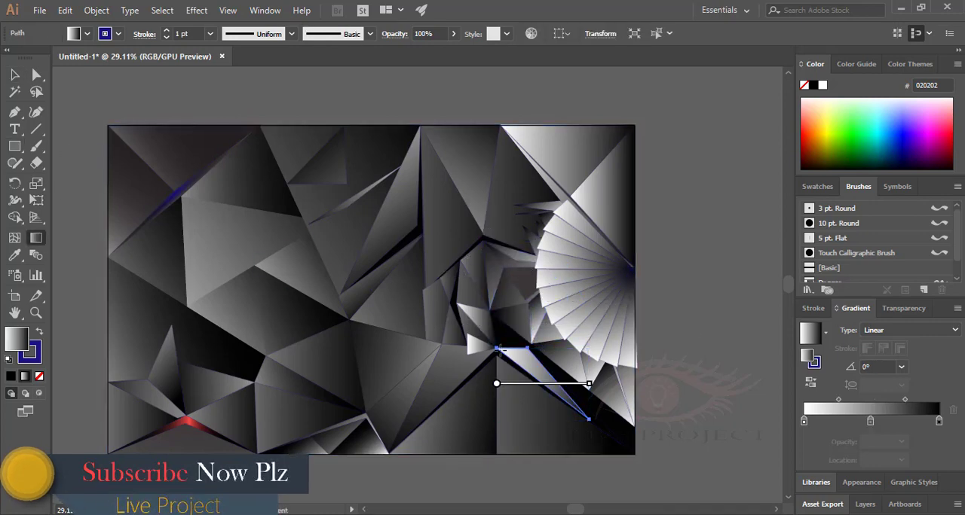
{"action": "left_click_drag", "start_coordinate": [496, 384], "coordinate": [394, 383]}
Try to redirect the gradient of the shard at the right edge below the fan.
{"action": "left_click", "coordinate": [15, 74]}
{"action": "left_click", "coordinate": [629, 385]}
{"action": "left_click", "coordinate": [37, 238]}
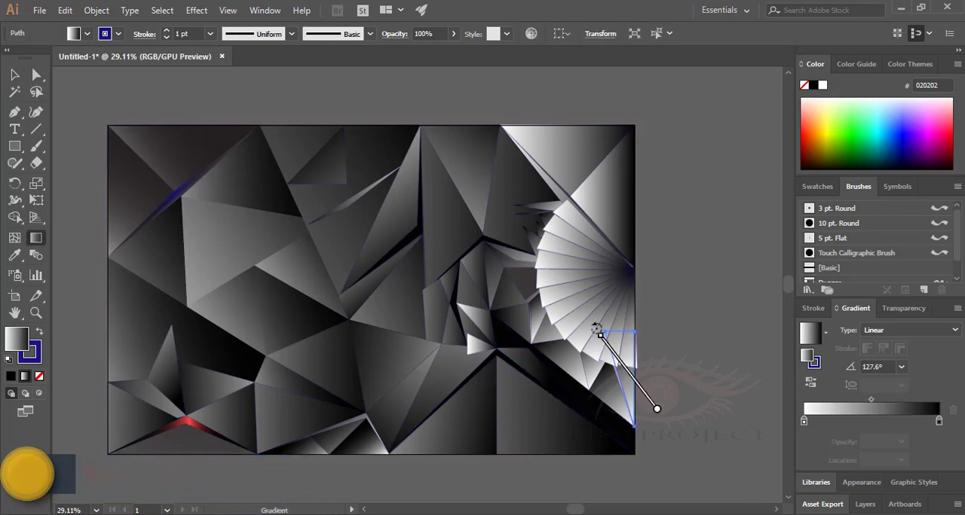
{"action": "left_click_drag", "start_coordinate": [596, 330], "coordinate": [655, 412]}
{"action": "key", "text": "ctrl+z"}
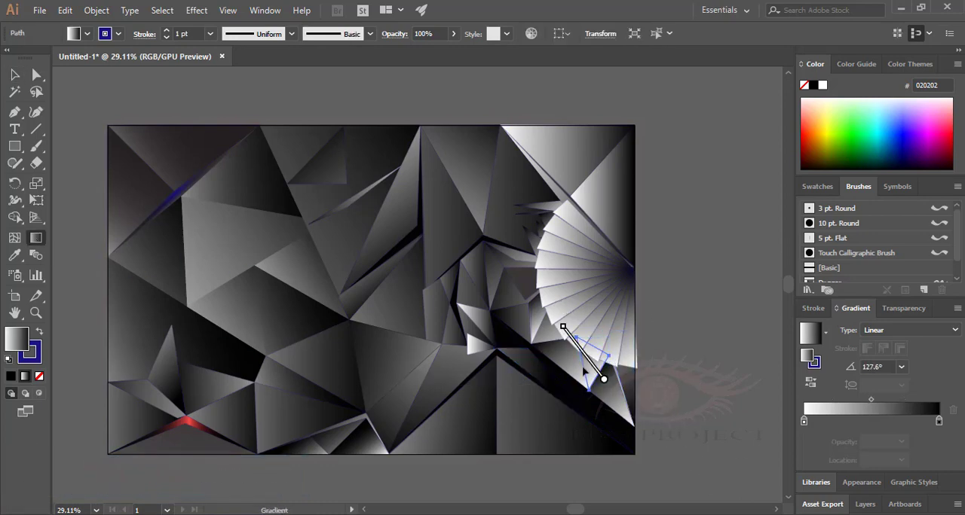
Darken the shard under the fan by extending its 127.6° gradient at both ends, and the small white triangle below the centre cluster.
{"action": "left_click_drag", "start_coordinate": [547, 333], "coordinate": [513, 294]}
{"action": "left_click_drag", "start_coordinate": [591, 388], "coordinate": [615, 419]}
{"action": "left_click", "coordinate": [15, 75]}
{"action": "left_click", "coordinate": [475, 344]}
{"action": "left_click", "coordinate": [36, 238]}
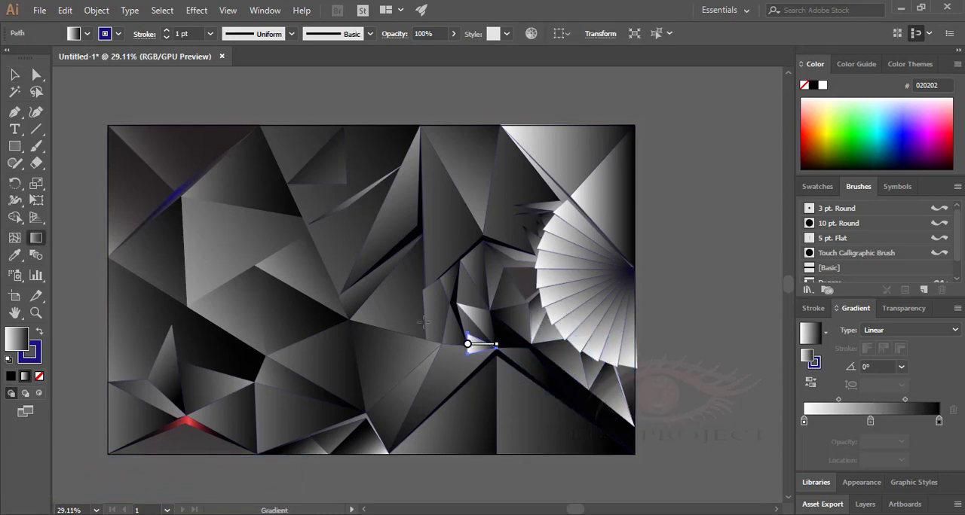
{"action": "left_click", "coordinate": [38, 239]}
Darken the triangle along the artwork's top edge above the fan by stretching and redirecting its gradient.
{"action": "left_click_drag", "start_coordinate": [445, 159], "coordinate": [593, 159]}
{"action": "left_click_drag", "start_coordinate": [450, 183], "coordinate": [614, 146]}
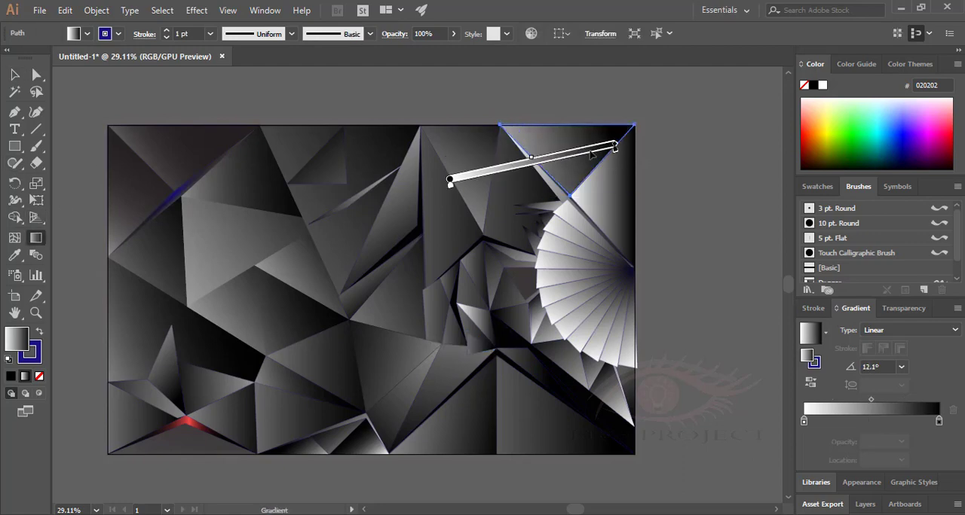
{"action": "left_click_drag", "start_coordinate": [504, 188], "coordinate": [632, 73]}
{"action": "left_click_drag", "start_coordinate": [602, 276], "coordinate": [563, 113]}
{"action": "left_click", "coordinate": [15, 74]}
{"action": "left_click", "coordinate": [698, 254]}
Darken the fan group by applying a long diagonal gradient across all its blades.
{"action": "left_click", "coordinate": [603, 288]}
{"action": "left_click", "coordinate": [37, 238]}
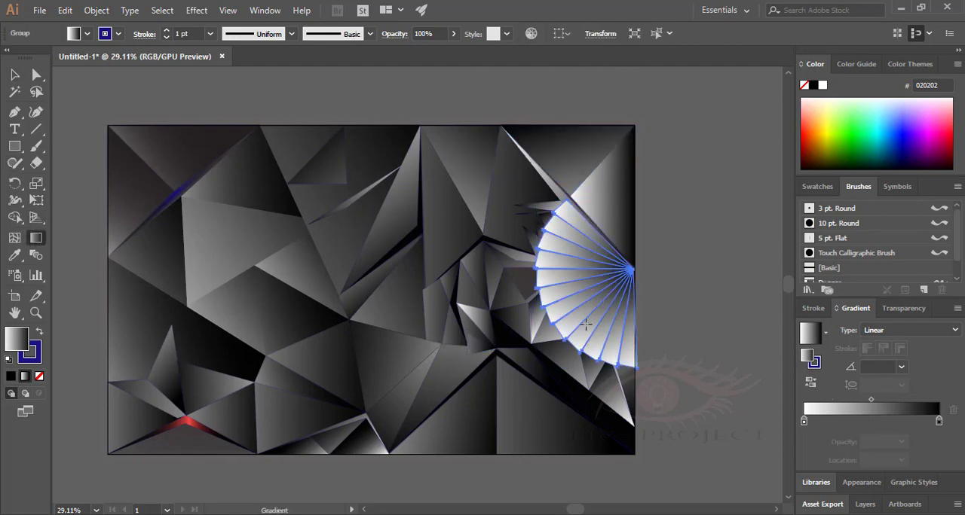
{"action": "left_click_drag", "start_coordinate": [643, 302], "coordinate": [708, 301]}
{"action": "left_click_drag", "start_coordinate": [512, 347], "coordinate": [708, 256]}
{"action": "left_click_drag", "start_coordinate": [520, 185], "coordinate": [709, 388]}
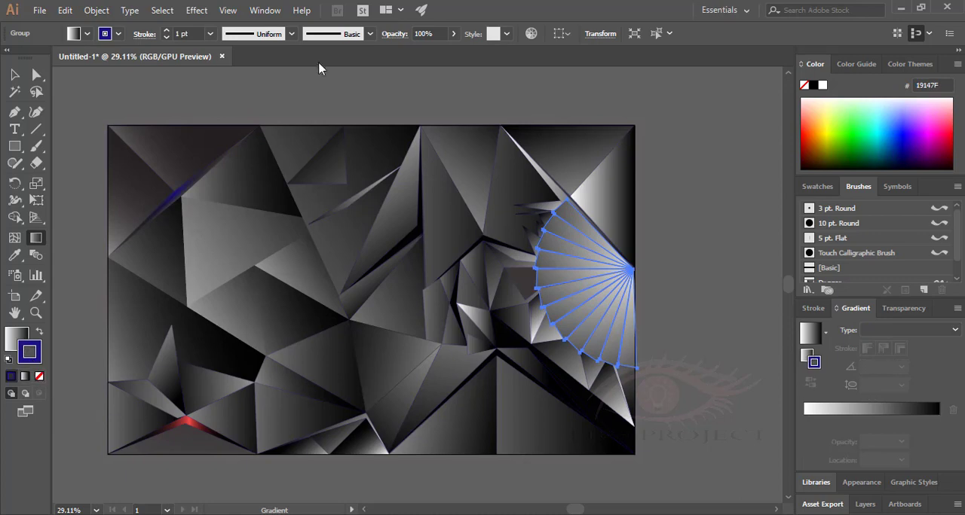
Apply the 10 pt. Round brush to the fan's blue outlines.
{"action": "left_click", "coordinate": [370, 34]}
{"action": "left_click", "coordinate": [302, 73]}
{"action": "left_click", "coordinate": [736, 302]}
Apply a Gaussian Blur effect to the fan group.
{"action": "left_click", "coordinate": [15, 75]}
{"action": "left_click", "coordinate": [714, 398]}
{"action": "left_click", "coordinate": [595, 287]}
{"action": "left_click", "coordinate": [197, 10]}
{"action": "mouse_move", "coordinate": [273, 248]}
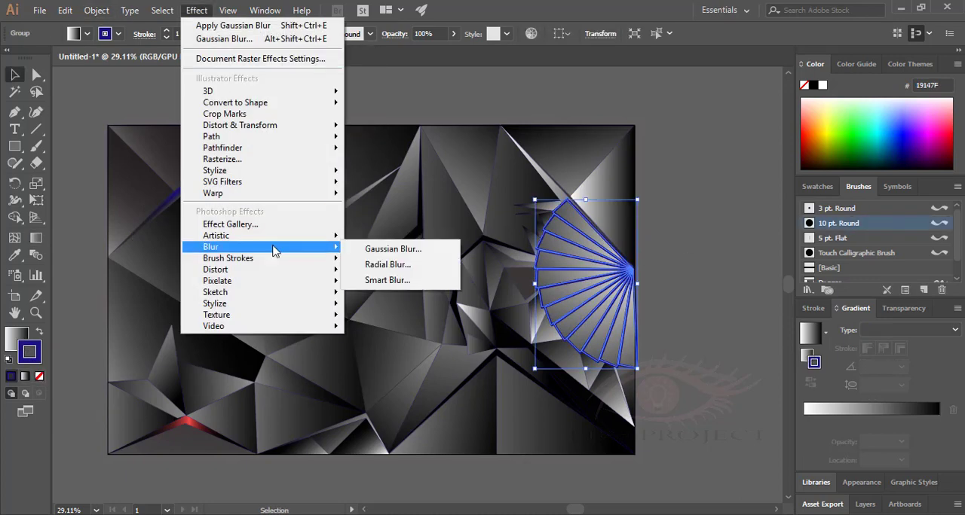
{"action": "left_click", "coordinate": [391, 250]}
{"action": "left_click", "coordinate": [295, 245]}
{"action": "left_click", "coordinate": [371, 244]}
{"action": "left_click", "coordinate": [701, 377]}
Apply another Gaussian Blur to the fan group with a radius of 9 pixels.
{"action": "left_click", "coordinate": [596, 298]}
{"action": "left_click", "coordinate": [197, 11]}
{"action": "left_click", "coordinate": [390, 249]}
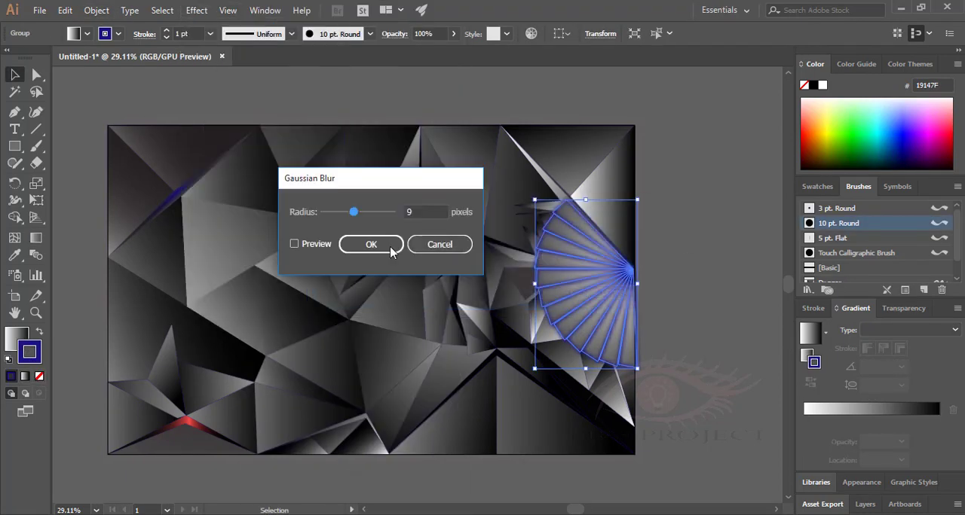
{"action": "left_click", "coordinate": [371, 244]}
{"action": "left_click", "coordinate": [670, 314]}
Undo both Gaussian Blur effects on the fan.
{"action": "key", "text": "ctrl+z"}
{"action": "key", "text": "ctrl+z"}
{"action": "left_click", "coordinate": [684, 340]}
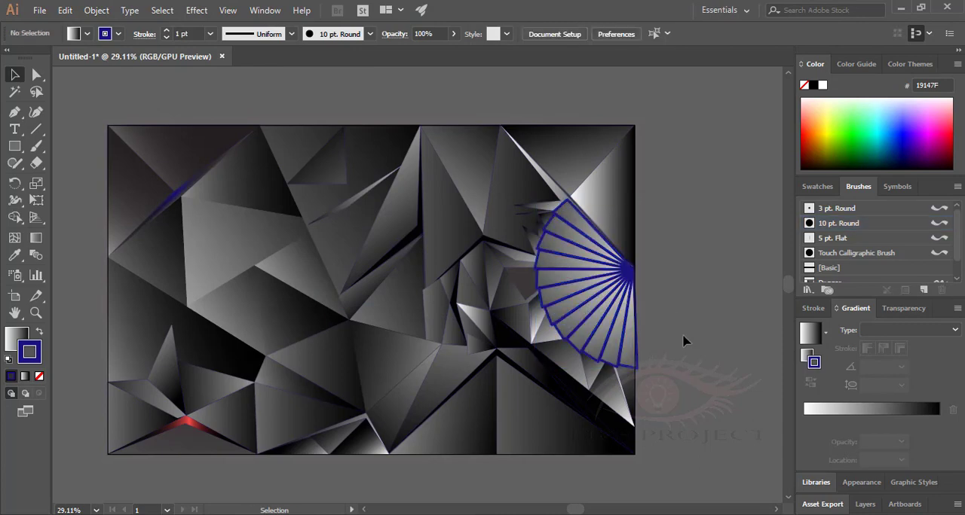
Fill the thin black chevron at the lower right with a linear gradient at 0° that has a blue middle stop.
{"action": "left_click", "coordinate": [36, 312]}
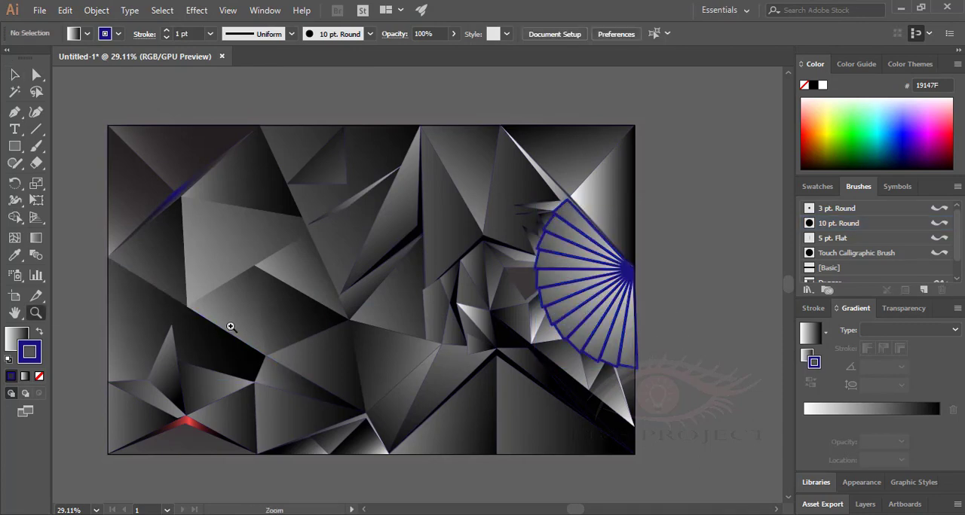
{"action": "left_click_drag", "start_coordinate": [231, 325], "coordinate": [239, 228]}
{"action": "left_click", "coordinate": [493, 351]}
{"action": "left_click", "coordinate": [810, 336]}
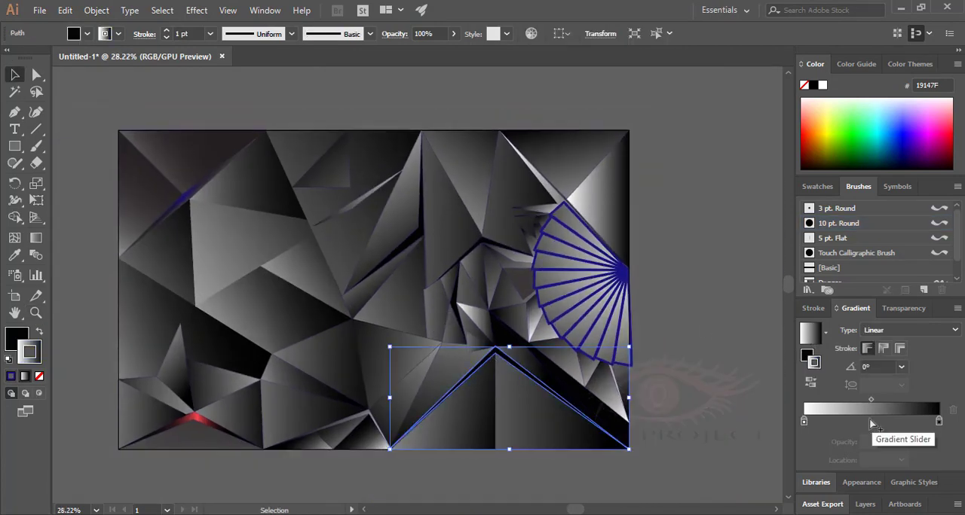
{"action": "left_click", "coordinate": [869, 420]}
{"action": "left_click", "coordinate": [15, 337]}
{"action": "left_click", "coordinate": [879, 410]}
{"action": "double_click", "coordinate": [17, 339]}
{"action": "left_click", "coordinate": [472, 193]}
{"action": "left_click", "coordinate": [633, 174]}
Set the chevron gradient's white stop to #141313 at 15.38% and pull both midpoints closer to the blue stop.
{"action": "double_click", "coordinate": [804, 421]}
{"action": "left_click", "coordinate": [306, 334]}
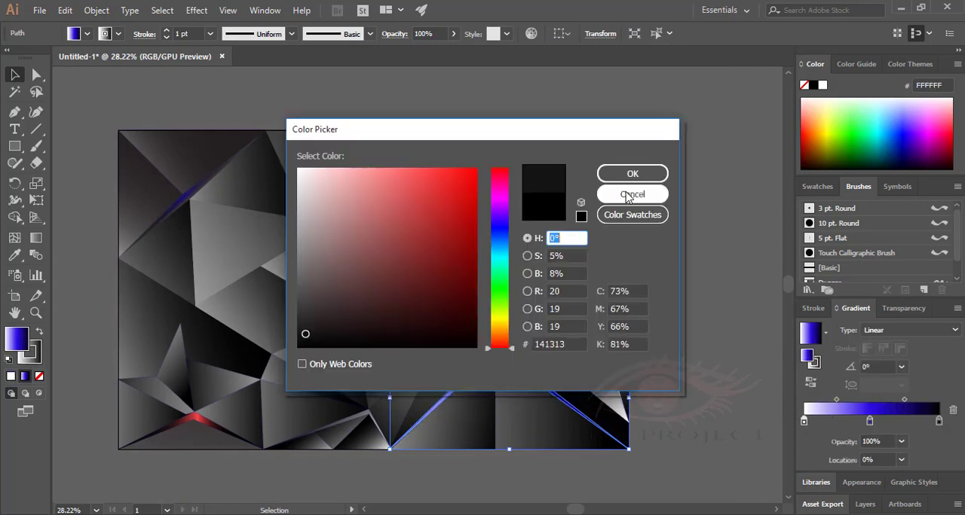
{"action": "left_click", "coordinate": [632, 175]}
{"action": "left_click_drag", "start_coordinate": [905, 401], "coordinate": [888, 400]}
{"action": "left_click_drag", "start_coordinate": [836, 401], "coordinate": [852, 401]}
{"action": "left_click", "coordinate": [671, 395]}
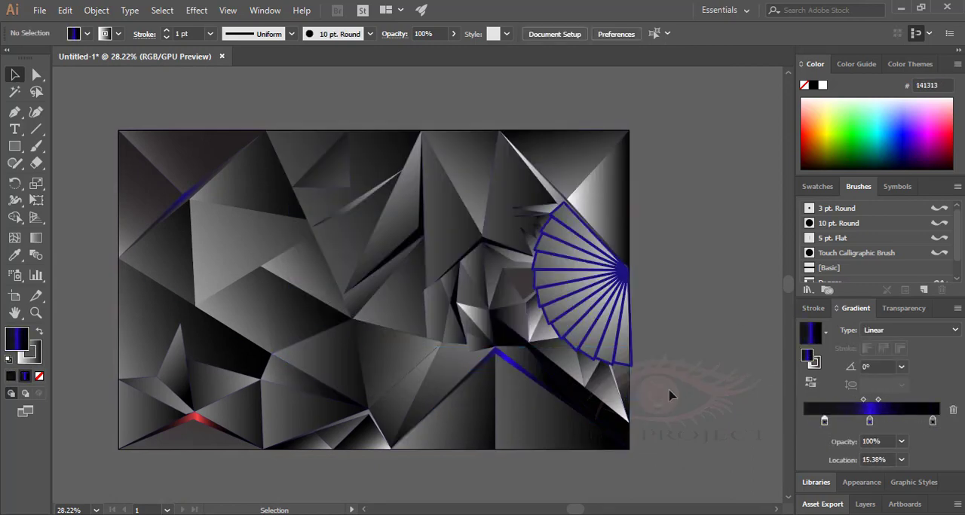
{"action": "left_click", "coordinate": [513, 363]}
{"action": "left_click", "coordinate": [15, 75]}
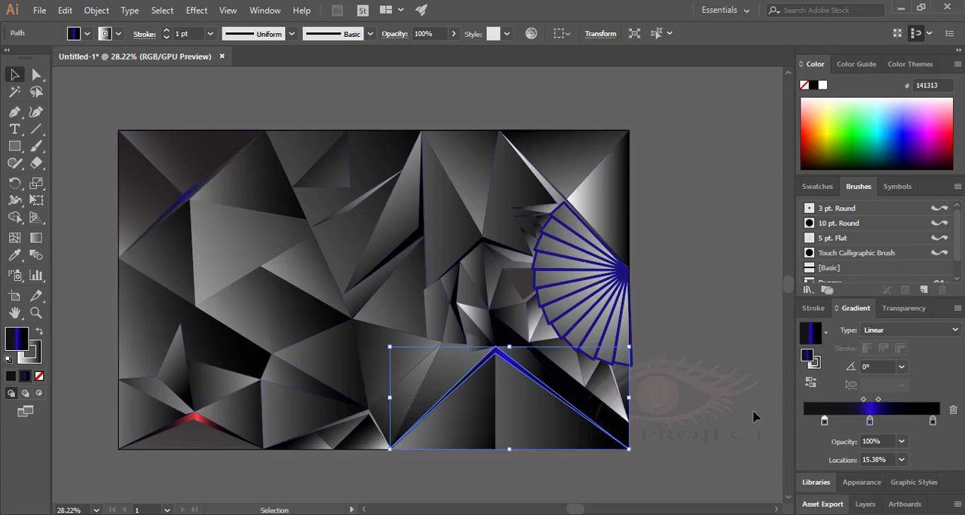
{"action": "left_click", "coordinate": [753, 418]}
Apply the 3 pt. Round brush to the fan's outlines.
{"action": "left_click", "coordinate": [581, 303]}
{"action": "left_click", "coordinate": [370, 34]}
{"action": "left_click", "coordinate": [279, 60]}
{"action": "left_click", "coordinate": [695, 409]}
Delete the fan group at the artwork's right side.
{"action": "scroll", "coordinate": [694, 410], "scroll_direction": "up", "scroll_amount": 5}
{"action": "scroll", "coordinate": [694, 410], "scroll_direction": "down", "scroll_amount": 5}
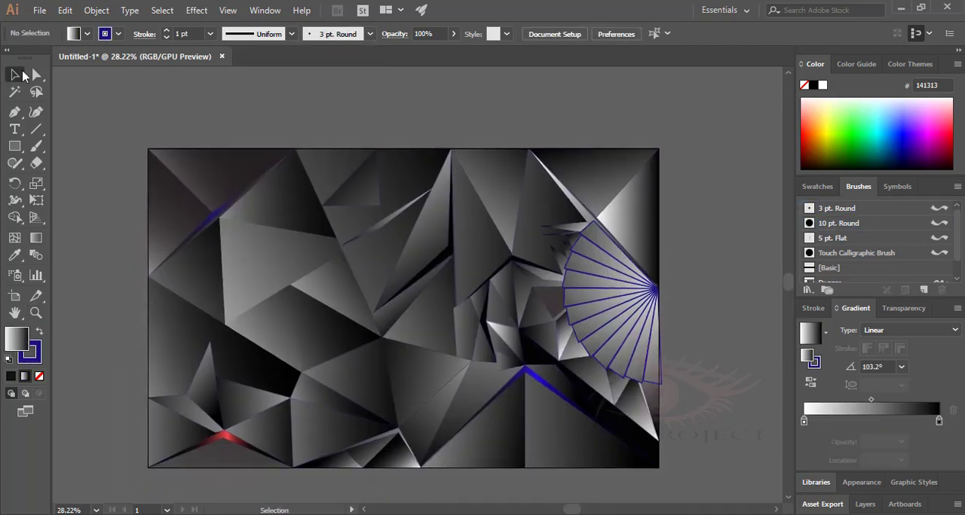
{"action": "left_click", "coordinate": [622, 329]}
{"action": "key", "text": "Delete"}
Draw a gradient triangle over the fan's former upper half, from the artwork's right edge to the small spikes.
{"action": "left_click", "coordinate": [14, 112]}
{"action": "left_click", "coordinate": [658, 286]}
{"action": "left_click", "coordinate": [563, 214]}
{"action": "left_click", "coordinate": [532, 286]}
{"action": "left_click", "coordinate": [15, 75]}
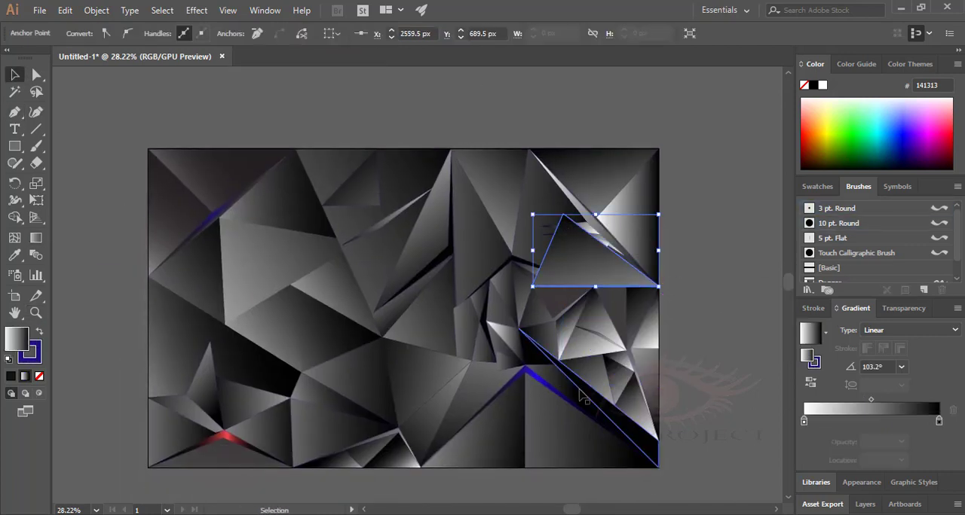
Draw a triangle below it with the 127.6° gradient, joining its lower edge, the right edge and the black wedge.
{"action": "left_click", "coordinate": [594, 374]}
{"action": "left_click", "coordinate": [593, 285]}
{"action": "left_click", "coordinate": [577, 374]}
{"action": "left_click", "coordinate": [658, 286]}
{"action": "left_click", "coordinate": [593, 284]}
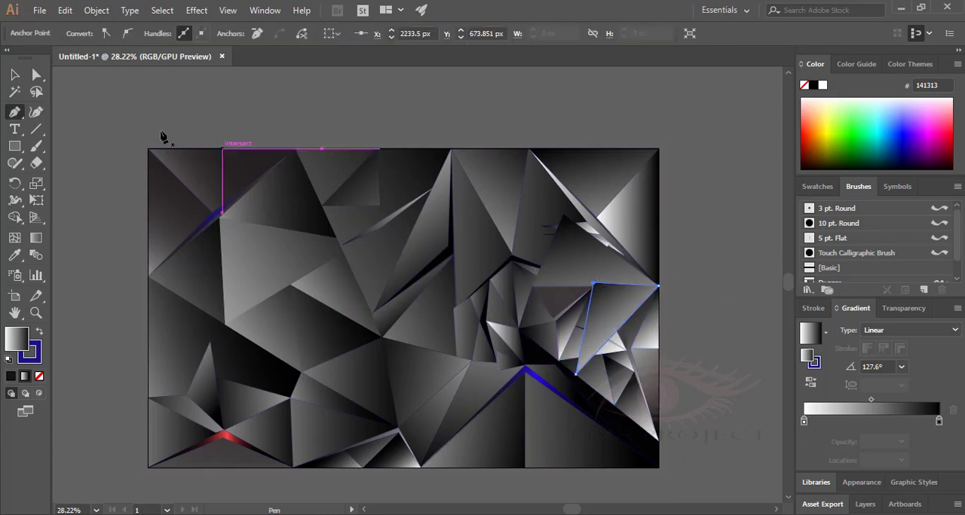
Draw an adjoining triangle along the artwork's right edge, covering the small shards above the black wedge.
{"action": "left_click", "coordinate": [658, 440]}
{"action": "left_click", "coordinate": [658, 286]}
{"action": "left_click", "coordinate": [596, 360]}
{"action": "left_click", "coordinate": [658, 441]}
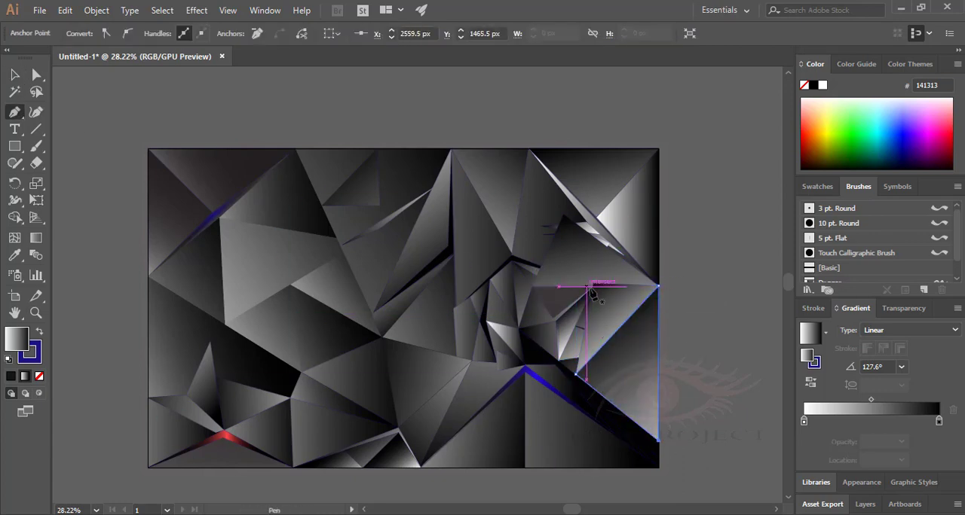
Draw an inverted triangle below the upper new triangle, reaching from its lower edge's middle to the centre cluster.
{"action": "left_click", "coordinate": [593, 285]}
{"action": "left_click", "coordinate": [486, 286]}
{"action": "left_click", "coordinate": [543, 364]}
{"action": "left_click", "coordinate": [593, 285]}
{"action": "left_click", "coordinate": [14, 74]}
Draw a gradient triangle over the light spikes, from the lower right fold corner up to the inverted triangle's edge and lower tip.
{"action": "left_click", "coordinate": [14, 113]}
{"action": "left_click", "coordinate": [577, 374]}
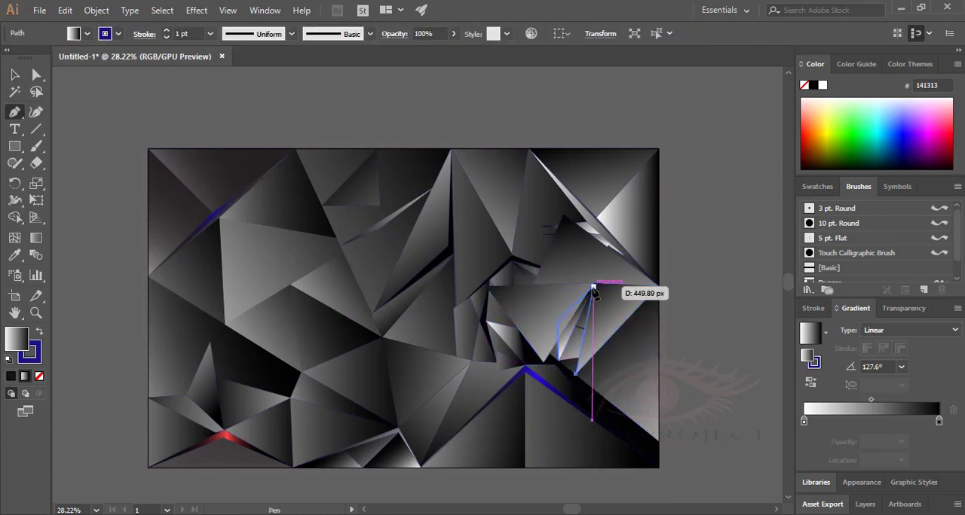
{"action": "left_click", "coordinate": [593, 285]}
{"action": "left_click", "coordinate": [544, 363]}
{"action": "left_click", "coordinate": [577, 374]}
{"action": "left_click", "coordinate": [14, 74]}
Draw an adjoining triangle over the centre cluster, joining the inverted triangle's upper corner and lower tip to the cluster's outer edge.
{"action": "left_click", "coordinate": [14, 112]}
{"action": "left_click", "coordinate": [486, 287]}
{"action": "left_click", "coordinate": [454, 330]}
{"action": "left_click", "coordinate": [543, 364]}
{"action": "left_click", "coordinate": [486, 286]}
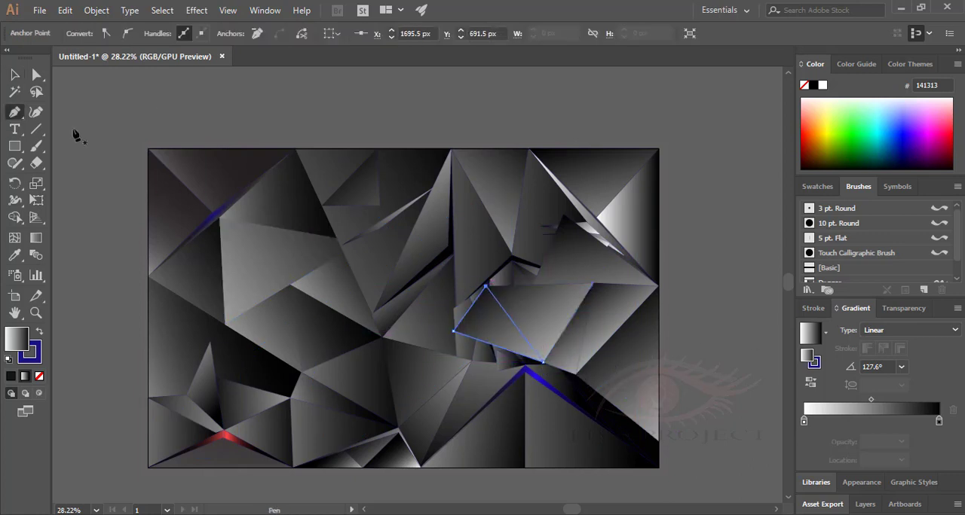
{"action": "left_click", "coordinate": [15, 75]}
Redirect the inverted triangle's gradient diagonally from its lower tip towards its upper corner.
{"action": "left_click", "coordinate": [539, 312]}
{"action": "left_click", "coordinate": [35, 238]}
{"action": "left_click_drag", "start_coordinate": [596, 362], "coordinate": [514, 260]}
{"action": "left_click", "coordinate": [15, 75]}
{"action": "left_click", "coordinate": [713, 324]}
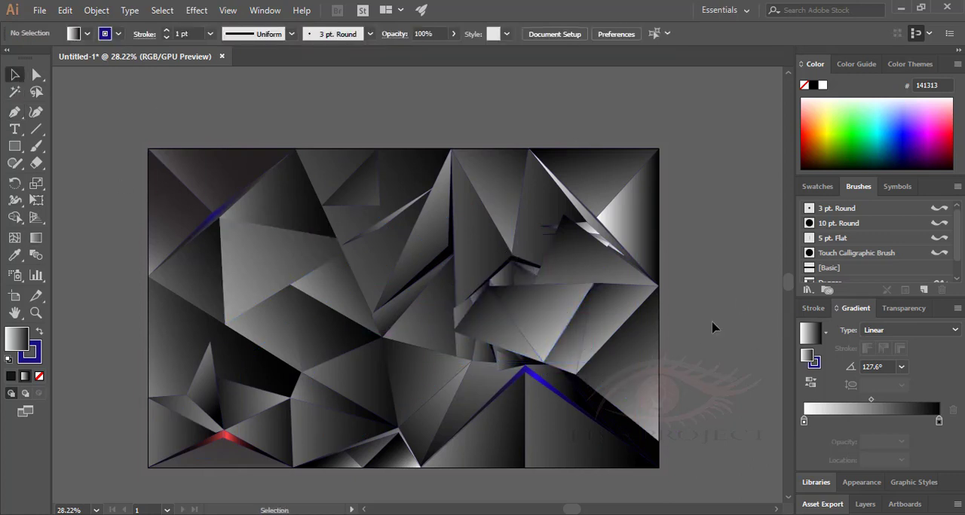
Reposition the gradient of the new triangle over the centre cluster so its fill turns darker.
{"action": "left_click", "coordinate": [497, 324]}
{"action": "left_click", "coordinate": [37, 240]}
{"action": "left_click_drag", "start_coordinate": [519, 324], "coordinate": [537, 323]}
{"action": "left_click_drag", "start_coordinate": [474, 364], "coordinate": [409, 432]}
{"action": "left_click", "coordinate": [538, 301]}
{"action": "left_click", "coordinate": [14, 75]}
{"action": "left_click", "coordinate": [709, 324]}
Redirect the inverted triangle's gradient across the shape at 166.1° so its fill turns darker.
{"action": "left_click", "coordinate": [550, 313]}
{"action": "key", "text": "g"}
{"action": "left_click_drag", "start_coordinate": [478, 301], "coordinate": [732, 364]}
{"action": "left_click", "coordinate": [14, 75]}
{"action": "left_click", "coordinate": [700, 350]}
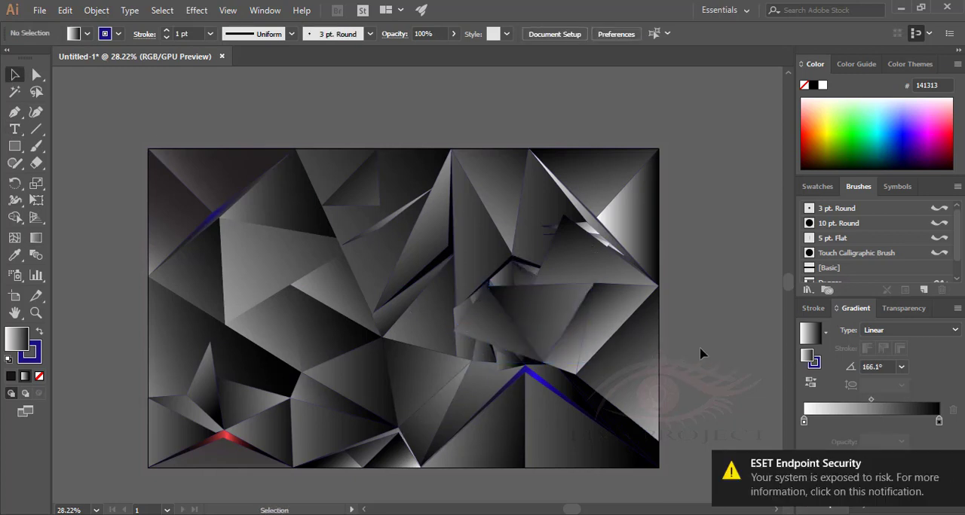
Add a cyan (06EEF4) middle stop at 48.46% to the gradient of the small chevron above the centre cluster.
{"action": "left_click", "coordinate": [512, 259]}
{"action": "left_click", "coordinate": [871, 410]}
{"action": "left_click", "coordinate": [870, 420]}
{"action": "double_click", "coordinate": [869, 420]}
{"action": "left_click", "coordinate": [500, 261]}
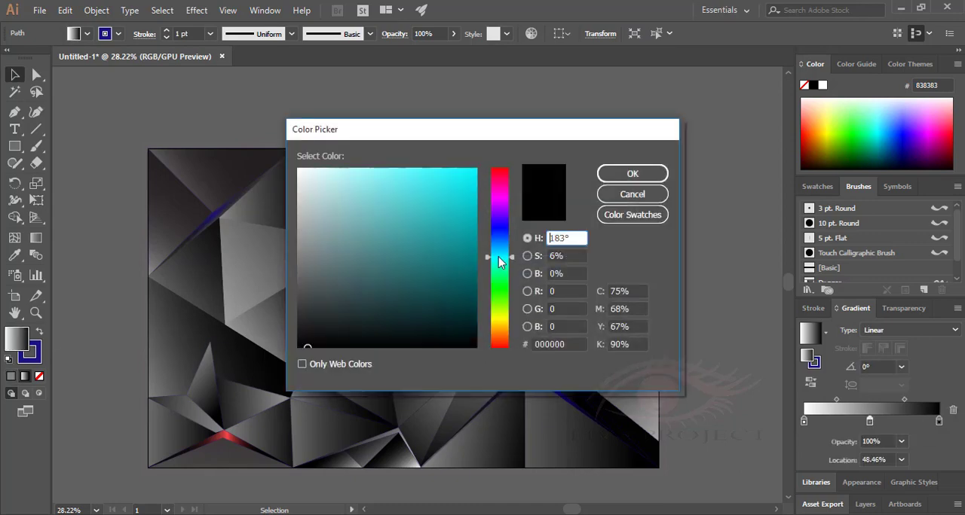
{"action": "left_click", "coordinate": [475, 176]}
{"action": "left_click", "coordinate": [633, 172]}
Darken the chevron gradient's starting stop to near black and shift its first midpoint towards the dark end.
{"action": "double_click", "coordinate": [807, 421]}
{"action": "left_click", "coordinate": [299, 337]}
{"action": "left_click_drag", "start_coordinate": [836, 400], "coordinate": [879, 400]}
{"action": "left_click", "coordinate": [85, 114]}
Redirect the gradient of the light quadrilateral in the artwork's upper left to -50.5°, darkening its fill.
{"action": "left_click", "coordinate": [280, 261]}
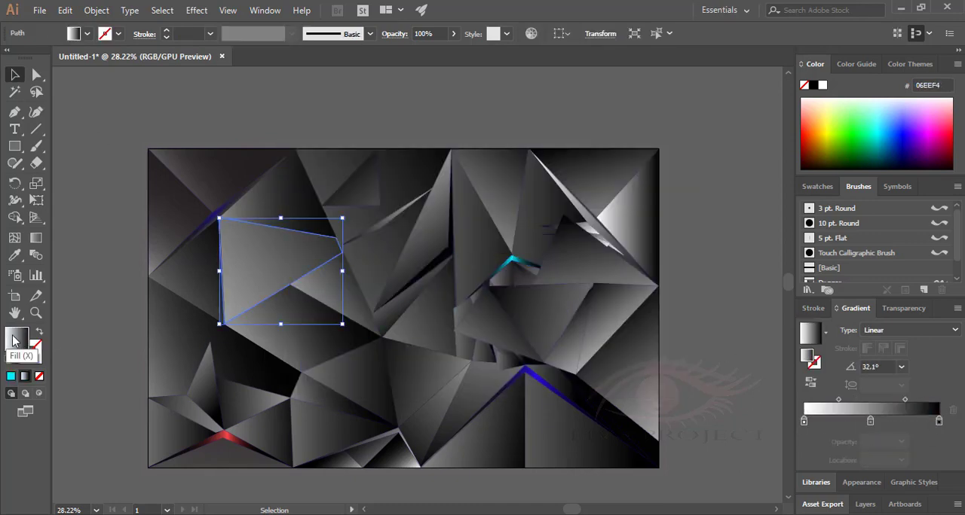
{"action": "left_click", "coordinate": [36, 238]}
{"action": "left_click_drag", "start_coordinate": [370, 187], "coordinate": [327, 235]}
{"action": "left_click_drag", "start_coordinate": [273, 257], "coordinate": [252, 263]}
{"action": "left_click_drag", "start_coordinate": [336, 237], "coordinate": [329, 205]}
{"action": "left_click_drag", "start_coordinate": [248, 237], "coordinate": [241, 258]}
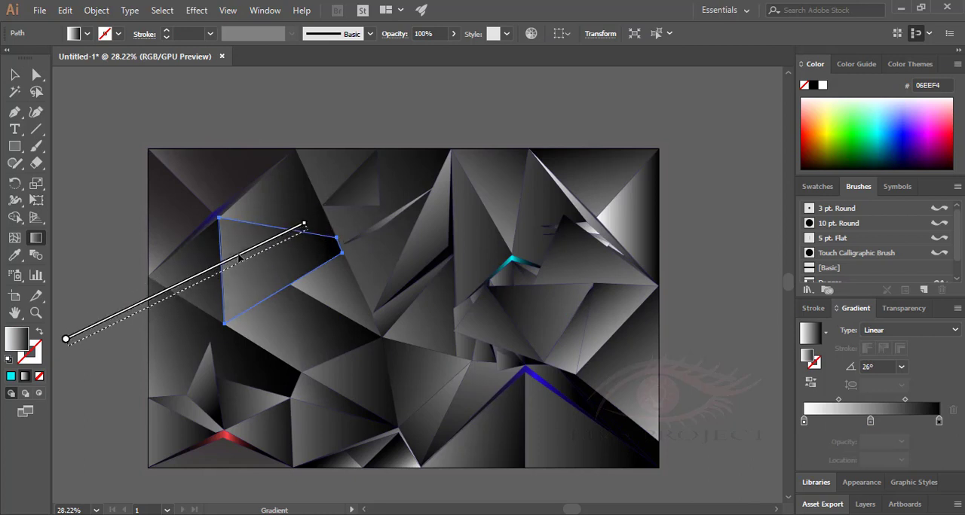
{"action": "left_click_drag", "start_coordinate": [224, 216], "coordinate": [396, 420]}
{"action": "left_click_drag", "start_coordinate": [310, 318], "coordinate": [229, 217]}
{"action": "left_click_drag", "start_coordinate": [229, 217], "coordinate": [282, 281]}
{"action": "left_click_drag", "start_coordinate": [366, 384], "coordinate": [307, 314]}
{"action": "left_click_drag", "start_coordinate": [264, 262], "coordinate": [249, 243]}
{"action": "left_click_drag", "start_coordinate": [292, 296], "coordinate": [327, 338]}
{"action": "left_click_drag", "start_coordinate": [181, 161], "coordinate": [159, 136]}
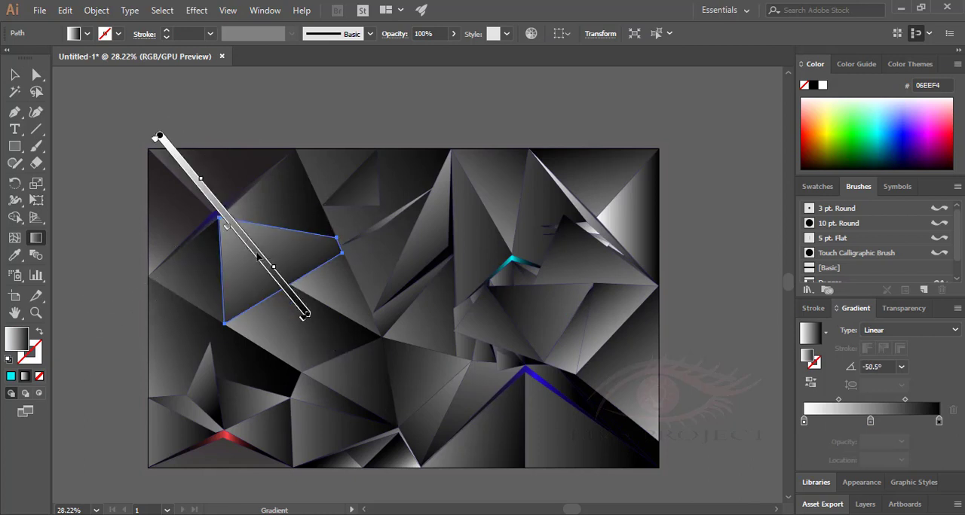
{"action": "left_click", "coordinate": [14, 75]}
{"action": "left_click", "coordinate": [118, 156]}
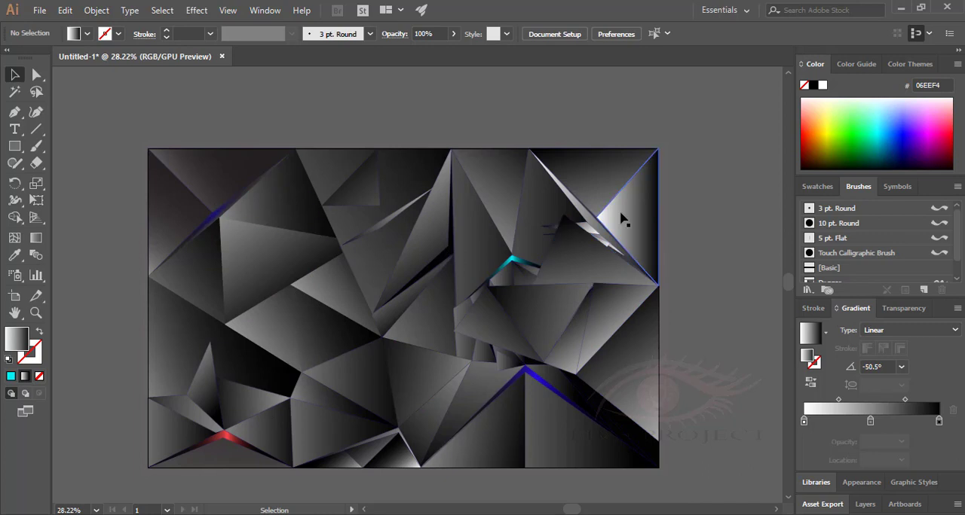
Try a blue (190EAA) accent gradient with rearranged stops on the triangle at the artwork's upper right edge.
{"action": "left_click", "coordinate": [620, 219]}
{"action": "left_click", "coordinate": [806, 421]}
{"action": "left_click_drag", "start_coordinate": [804, 422], "coordinate": [831, 422]}
{"action": "double_click", "coordinate": [14, 334]}
{"action": "left_click", "coordinate": [473, 231]}
{"action": "left_click", "coordinate": [633, 173]}
{"action": "left_click_drag", "start_coordinate": [885, 400], "coordinate": [822, 422]}
{"action": "left_click_drag", "start_coordinate": [828, 422], "coordinate": [852, 422]}
{"action": "key", "text": "Delete"}
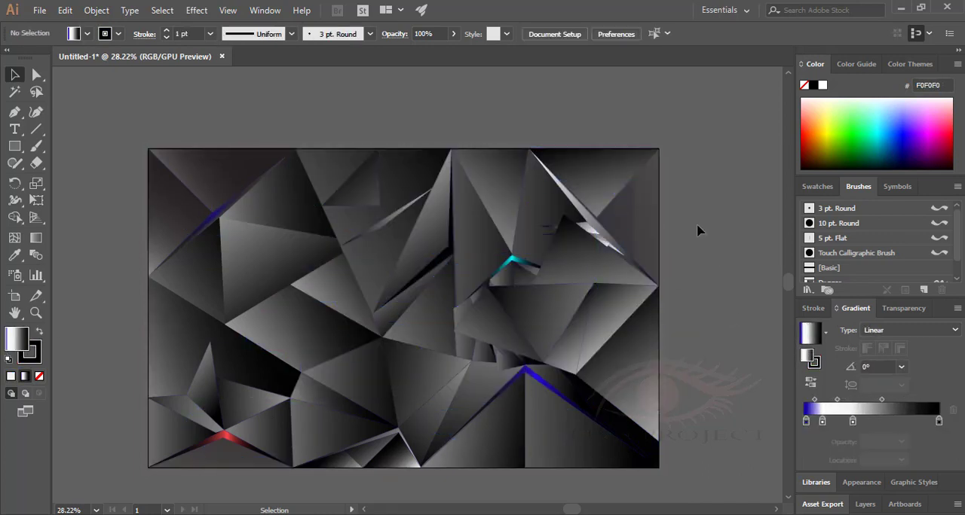
Undo the latest changes to the triangle at the artwork's upper right edge.
{"action": "key", "text": "ctrl+z"}
{"action": "key", "text": "ctrl+z"}
{"action": "key", "text": "ctrl+z"}
{"action": "key", "text": "ctrl+z"}
{"action": "key", "text": "ctrl+z"}
{"action": "key", "text": "ctrl+z"}
{"action": "key", "text": "ctrl+z"}
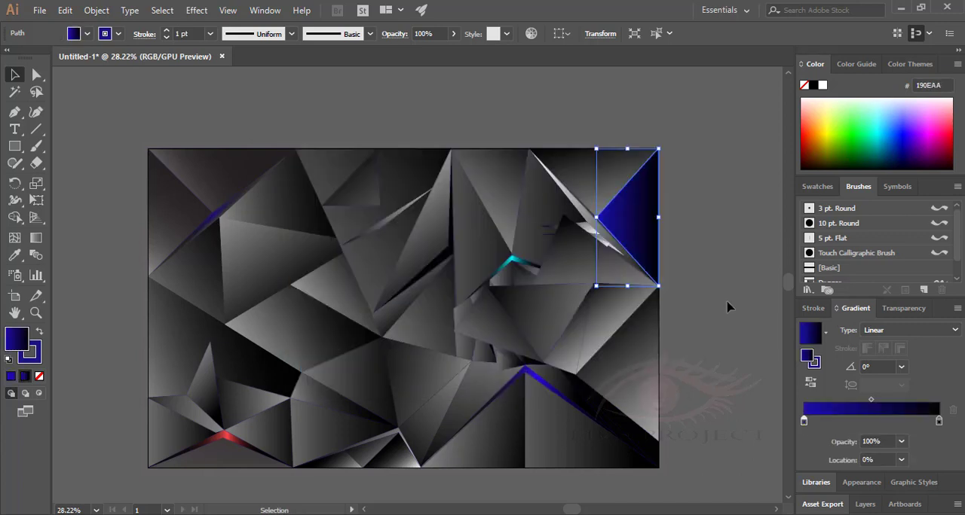
{"action": "key", "text": "ctrl+z"}
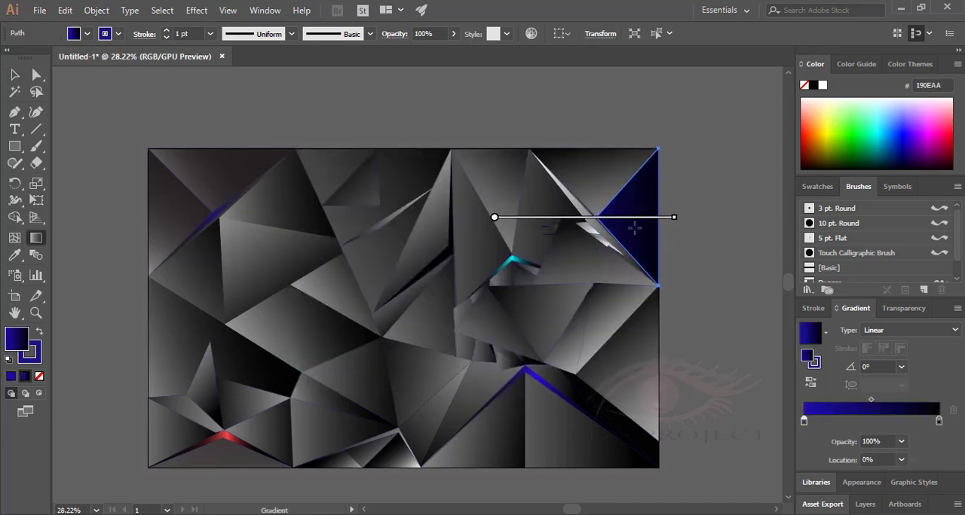
Try shifting the right-edge triangle's blue gradient horizontally, and undo the recolouring.
{"action": "left_click", "coordinate": [901, 442]}
{"action": "left_click", "coordinate": [916, 352]}
{"action": "key", "text": "v"}
{"action": "left_click", "coordinate": [35, 237]}
{"action": "left_click_drag", "start_coordinate": [502, 218], "coordinate": [524, 218]}
{"action": "mouse_move", "coordinate": [703, 218]}
{"action": "left_mouse_down"}
{"action": "mouse_move", "coordinate": [618, 218]}
{"action": "mouse_move", "coordinate": [746, 217]}
{"action": "left_mouse_up"}
{"action": "key", "text": "v"}
{"action": "key", "text": "ctrl+z"}
{"action": "key", "text": "ctrl+z"}
{"action": "key", "text": "ctrl+z"}
Reposition the right-edge triangle's grey gradient horizontally so its darker part fills the shape.
{"action": "left_click_drag", "start_coordinate": [712, 217], "coordinate": [633, 218]}
{"action": "mouse_move", "coordinate": [665, 218]}
{"action": "left_mouse_down"}
{"action": "mouse_move", "coordinate": [731, 218]}
{"action": "mouse_move", "coordinate": [642, 219]}
{"action": "left_mouse_up"}
{"action": "left_click_drag", "start_coordinate": [674, 217], "coordinate": [747, 218]}
{"action": "left_click_drag", "start_coordinate": [673, 220], "coordinate": [625, 220]}
{"action": "key", "text": "v"}
{"action": "left_click", "coordinate": [703, 339]}
Redirect the gradient of the triangle along the artwork's upper left edge diagonally upward, lightening its corner.
{"action": "left_click", "coordinate": [219, 172]}
{"action": "left_click", "coordinate": [36, 237]}
{"action": "left_click_drag", "start_coordinate": [251, 131], "coordinate": [329, 80]}
{"action": "key", "text": "v"}
Redirect the gradient of the left-edge triangle beside the blue sliver diagonally upward at 52.8°.
{"action": "left_click", "coordinate": [164, 235]}
{"action": "left_click", "coordinate": [36, 237]}
{"action": "left_click_drag", "start_coordinate": [229, 149], "coordinate": [265, 103]}
{"action": "left_click_drag", "start_coordinate": [245, 129], "coordinate": [232, 141]}
{"action": "key", "text": "v"}
{"action": "left_click", "coordinate": [720, 409]}
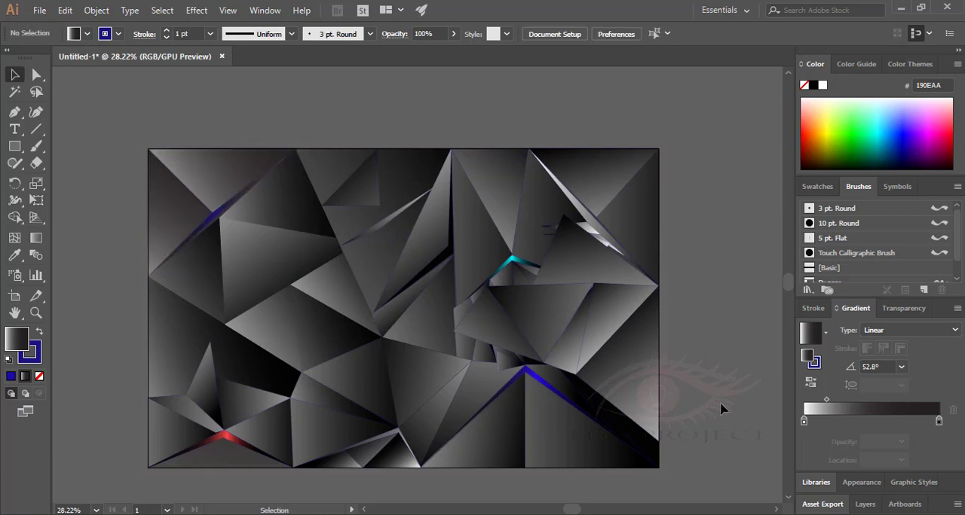
Add a light red (F46262) middle stop to the gradient of the dark bent sliver left of the centre.
{"action": "left_click", "coordinate": [444, 257]}
{"action": "left_click", "coordinate": [25, 376]}
{"action": "left_click", "coordinate": [871, 421]}
{"action": "double_click", "coordinate": [25, 339]}
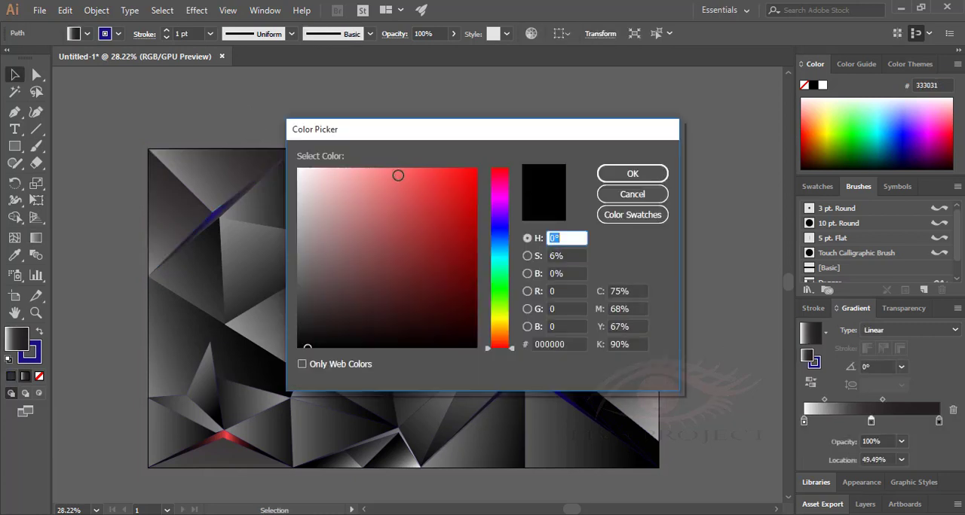
{"action": "left_click", "coordinate": [404, 175]}
{"action": "left_click", "coordinate": [632, 173]}
Blacken the bent sliver gradient's starting stop, move the red stop to 65.9% and angle the gradient at -30.4°.
{"action": "left_click", "coordinate": [803, 421]}
{"action": "double_click", "coordinate": [17, 338]}
{"action": "left_click", "coordinate": [633, 173]}
{"action": "left_click_drag", "start_coordinate": [826, 401], "coordinate": [892, 421]}
{"action": "key", "text": "v"}
{"action": "left_click", "coordinate": [682, 248]}
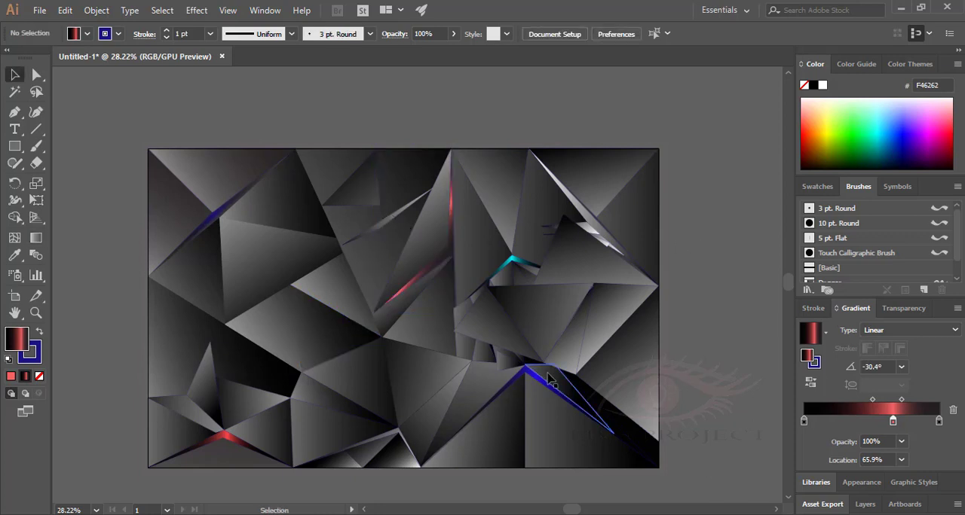
Add a cyan middle stop at 48.46% to the gradient of the thin chevron at the artwork's lower centre.
{"action": "left_click", "coordinate": [395, 432]}
{"action": "left_click", "coordinate": [870, 420]}
{"action": "double_click", "coordinate": [17, 338]}
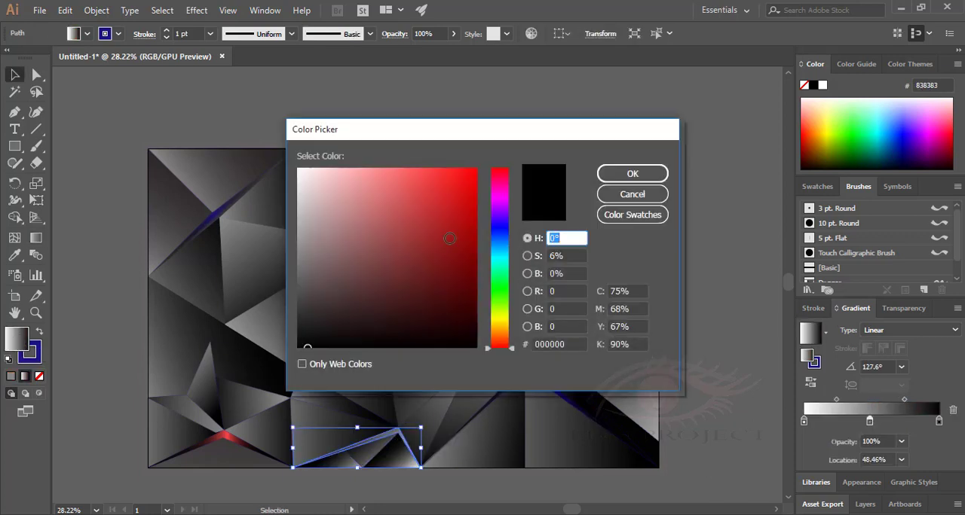
{"action": "left_click", "coordinate": [503, 260]}
{"action": "left_click", "coordinate": [472, 187]}
{"action": "left_click", "coordinate": [633, 174]}
Set the lower chevron gradient's starting stop to 0F0E0E, tighten the midpoints around cyan and angle the gradient at -9.8°.
{"action": "double_click", "coordinate": [17, 338]}
{"action": "left_click", "coordinate": [309, 337]}
{"action": "left_click", "coordinate": [632, 174]}
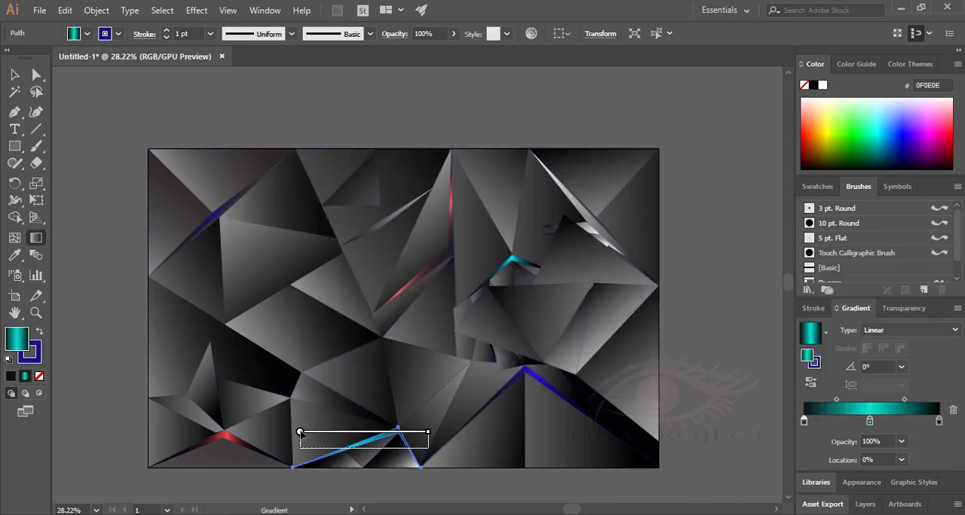
{"action": "left_click_drag", "start_coordinate": [836, 400], "coordinate": [861, 401]}
{"action": "left_click_drag", "start_coordinate": [904, 400], "coordinate": [887, 401]}
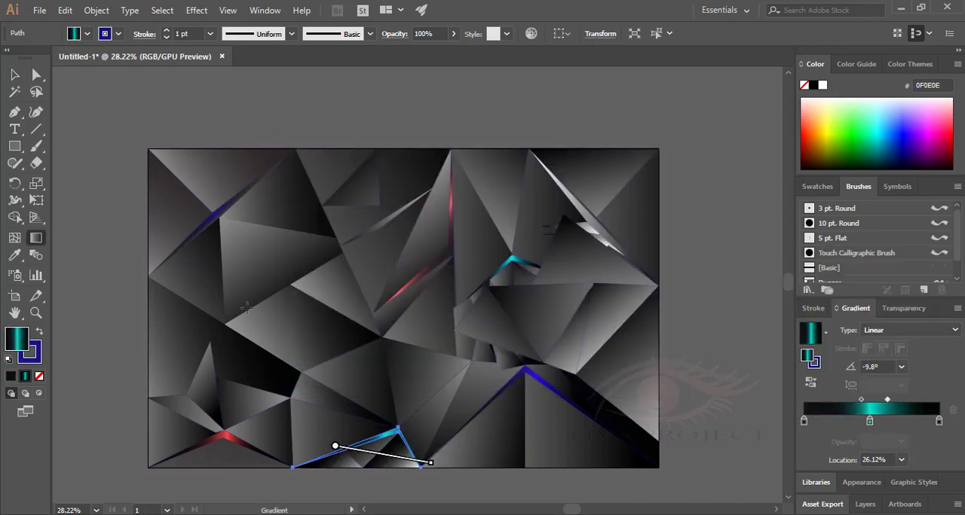
{"action": "left_click_drag", "start_coordinate": [340, 446], "coordinate": [449, 465]}
{"action": "left_click", "coordinate": [15, 75]}
{"action": "left_click", "coordinate": [735, 416]}
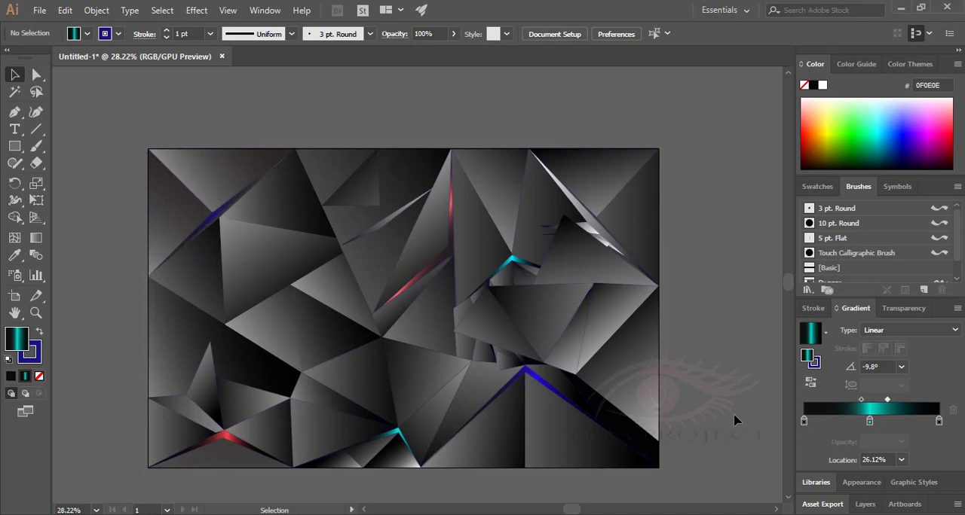
Add a dark blue middle stop at 52.56% to the gradient of the white sliver in the upper right.
{"action": "left_click", "coordinate": [594, 227]}
{"action": "left_click", "coordinate": [874, 421]}
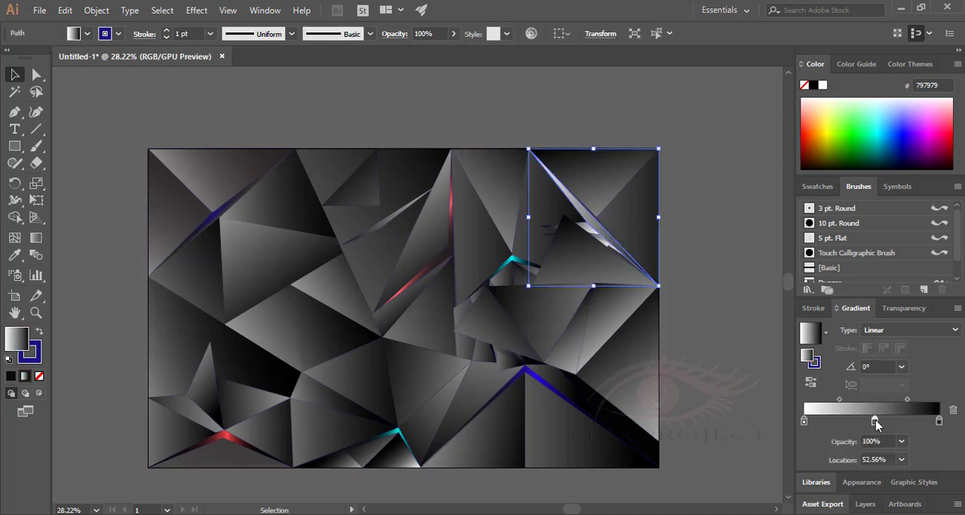
{"action": "double_click", "coordinate": [19, 336]}
{"action": "left_click", "coordinate": [500, 223]}
{"action": "left_click_drag", "start_coordinate": [471, 226], "coordinate": [471, 252]}
{"action": "left_click", "coordinate": [632, 173]}
Set the upper right sliver's starting stop to 111111 at 26.92% and angle its gradient at -19.1°.
{"action": "double_click", "coordinate": [17, 338]}
{"action": "mouse_move", "coordinate": [804, 420]}
{"action": "left_mouse_down"}
{"action": "mouse_move", "coordinate": [857, 420]}
{"action": "mouse_move", "coordinate": [840, 420]}
{"action": "left_mouse_up"}
{"action": "left_click", "coordinate": [633, 173]}
{"action": "key", "text": "g"}
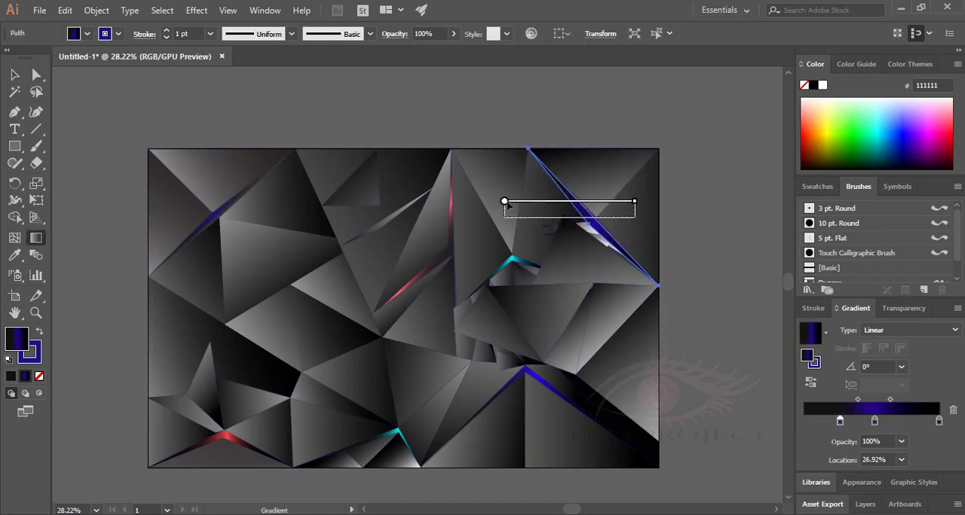
{"action": "key", "text": "ctrl+shift+a"}
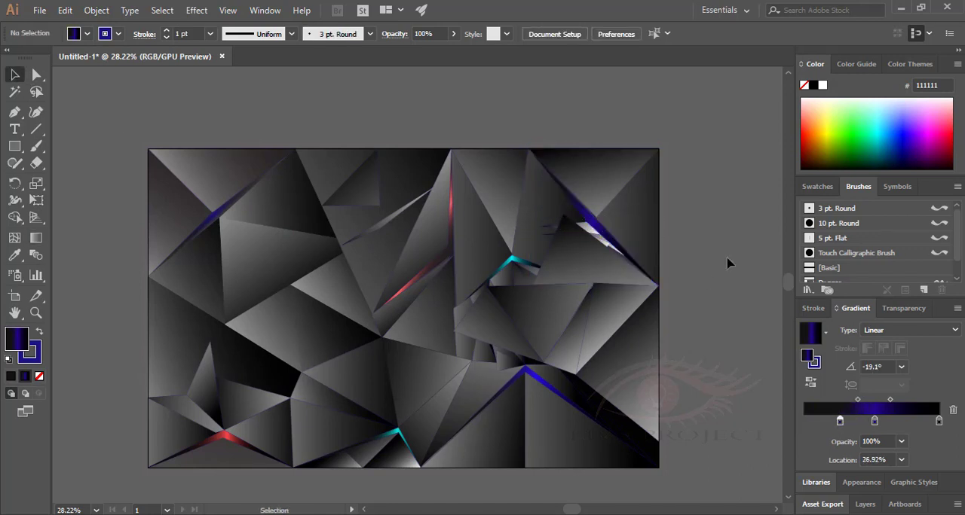
Draw a thin closed sliver inside the blue accent, from the artwork's right edge along its fold to near its upper tip.
{"action": "key", "text": "z"}
{"action": "left_click", "coordinate": [598, 201]}
{"action": "key", "text": "p"}
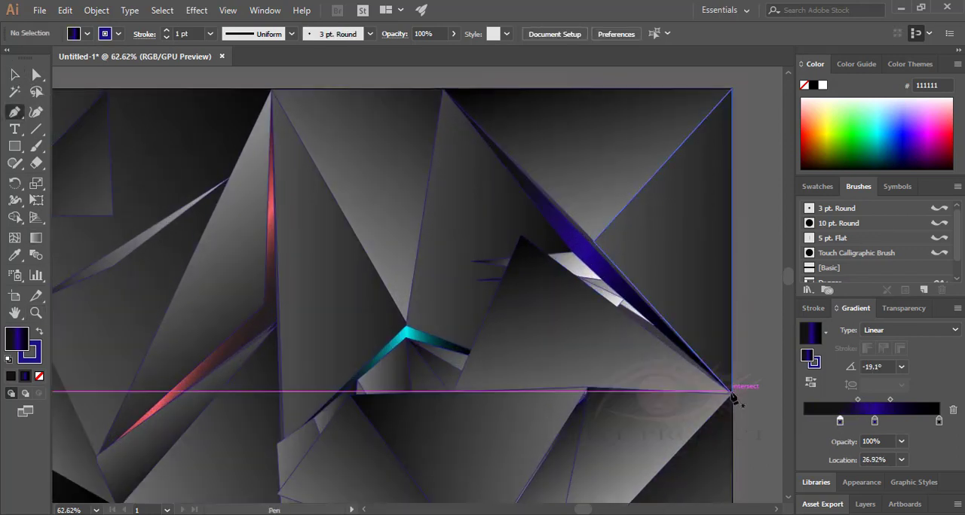
{"action": "left_click", "coordinate": [731, 393]}
{"action": "left_click", "coordinate": [457, 107]}
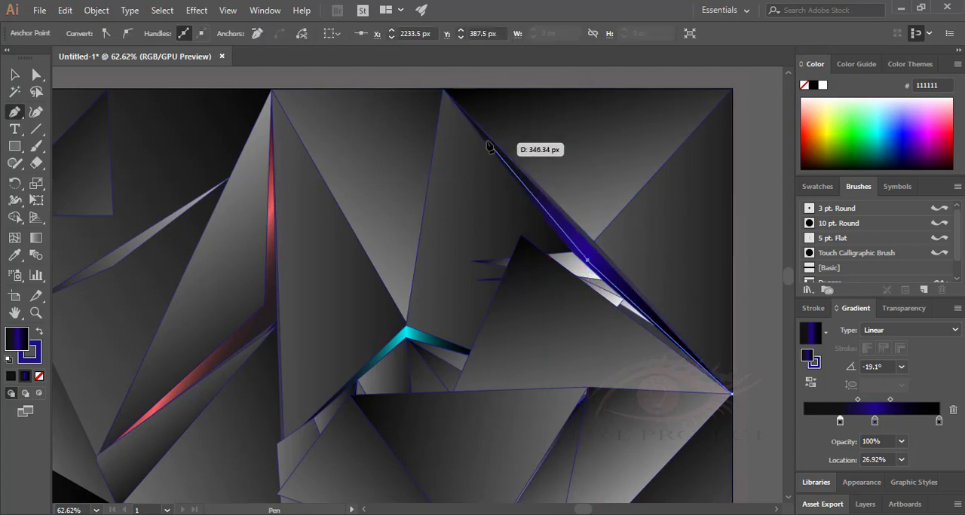
{"action": "left_click", "coordinate": [732, 394]}
{"action": "left_click", "coordinate": [15, 75]}
Fill the new thin sliver with solid red (E80F0F).
{"action": "left_click", "coordinate": [616, 268]}
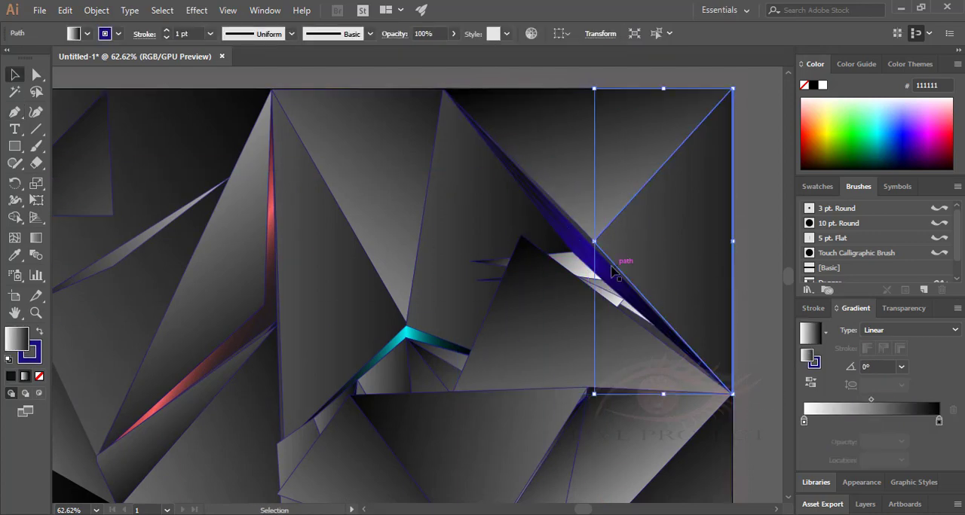
{"action": "left_click", "coordinate": [602, 270]}
{"action": "double_click", "coordinate": [17, 340]}
{"action": "left_click", "coordinate": [471, 172]}
{"action": "left_click", "coordinate": [647, 146]}
Remove the thin sliver's stroke and fill it with the black and blue gradient.
{"action": "left_click", "coordinate": [34, 356]}
{"action": "left_click", "coordinate": [39, 377]}
{"action": "left_click", "coordinate": [16, 339]}
{"action": "left_click", "coordinate": [810, 333]}
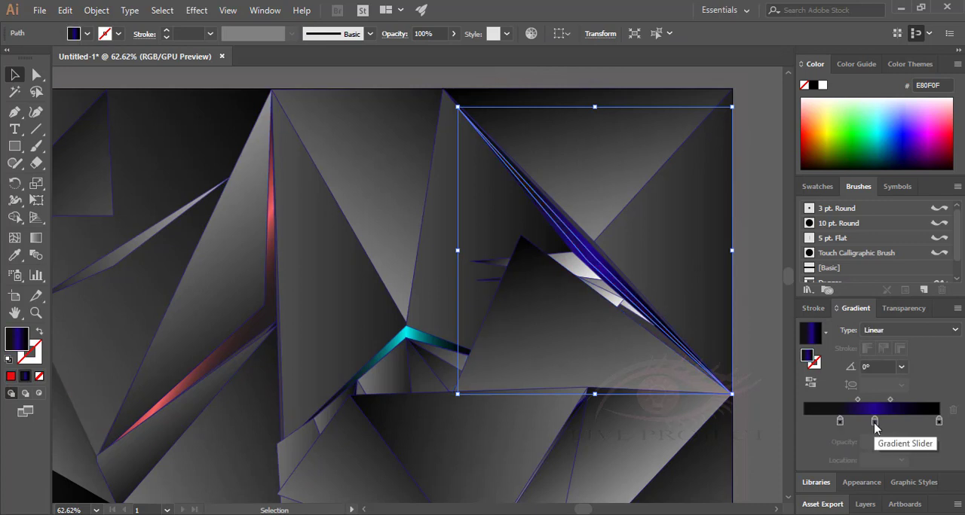
Recolour the thin sliver gradient's middle stop pinkish red, with its second midpoint at 16.49%.
{"action": "double_click", "coordinate": [874, 421]}
{"action": "left_click", "coordinate": [913, 370]}
{"action": "left_click", "coordinate": [920, 372]}
{"action": "left_click", "coordinate": [762, 219]}
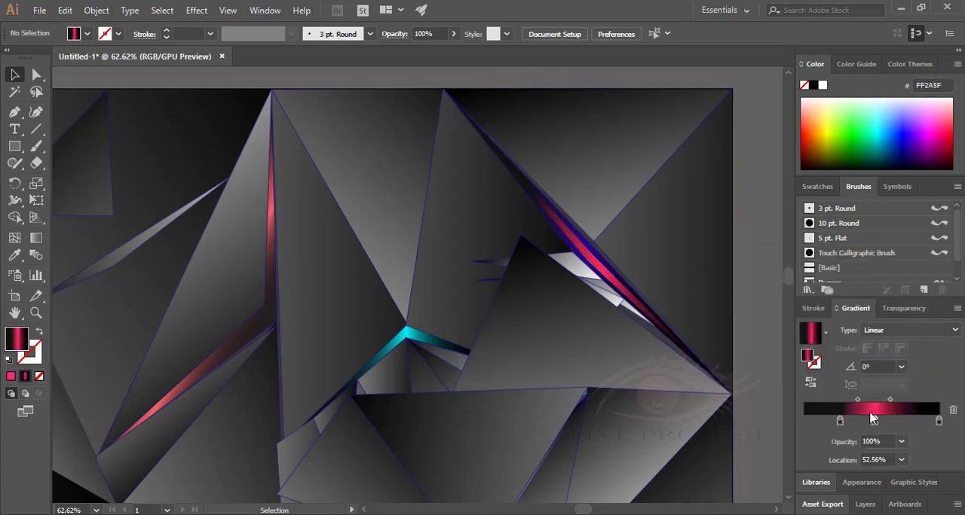
{"action": "left_click", "coordinate": [544, 242], "text": "ctrl"}
{"action": "left_click_drag", "start_coordinate": [578, 231], "coordinate": [713, 233]}
{"action": "left_click_drag", "start_coordinate": [420, 230], "coordinate": [656, 231]}
{"action": "key", "text": "ctrl+z"}
{"action": "key", "text": "v"}
{"action": "key", "text": "ctrl+z"}
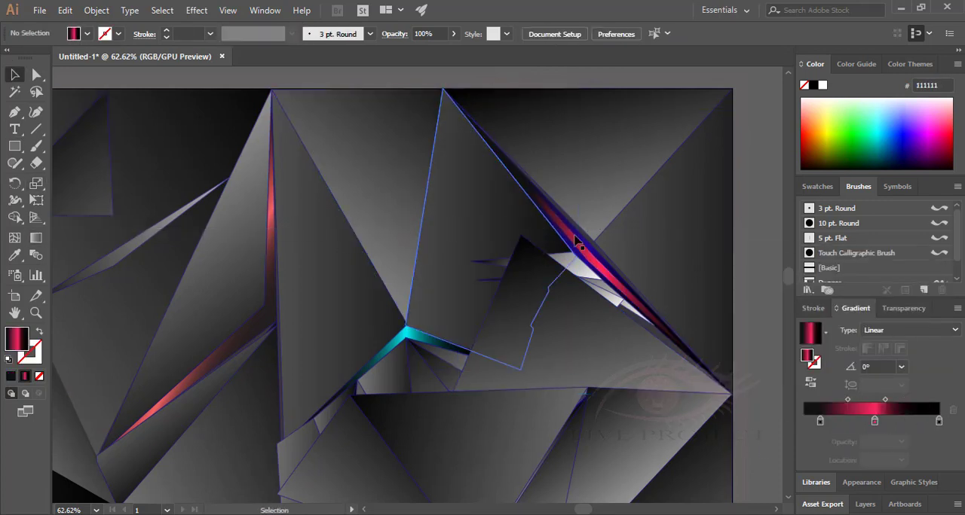
Angle the thin red-pink sliver's gradient along its length at -33.7°.
{"action": "left_click", "coordinate": [576, 241]}
{"action": "key", "text": "g"}
{"action": "left_click_drag", "start_coordinate": [451, 217], "coordinate": [718, 278]}
{"action": "left_click_drag", "start_coordinate": [704, 324], "coordinate": [704, 325]}
{"action": "key", "text": "v"}
{"action": "left_click", "coordinate": [758, 351]}
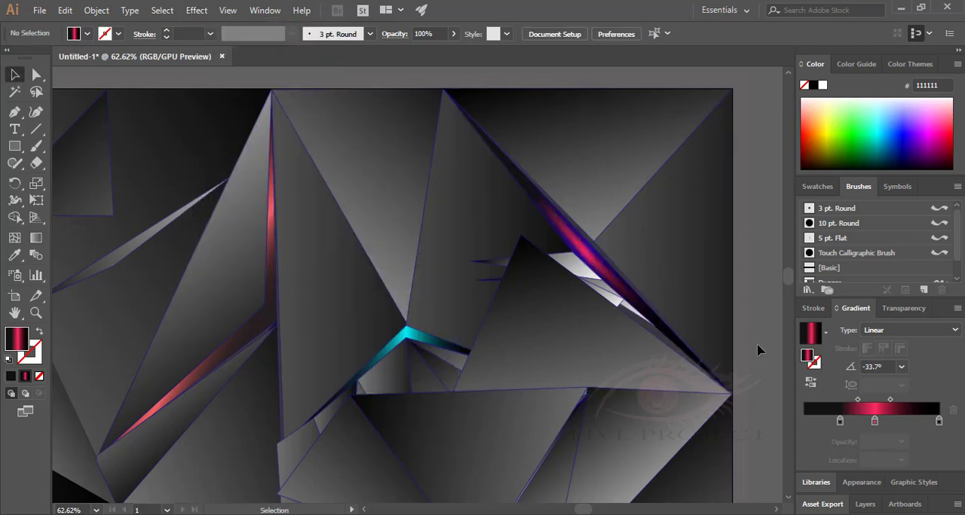
Select the whole artwork and change its blue outlines to thin dark grey.
{"action": "left_click_drag", "start_coordinate": [755, 369], "coordinate": [489, 230]}
{"action": "left_click_drag", "start_coordinate": [626, 300], "coordinate": [721, 326]}
{"action": "left_click_drag", "start_coordinate": [648, 377], "coordinate": [591, 375]}
{"action": "key", "text": "ctrl+a"}
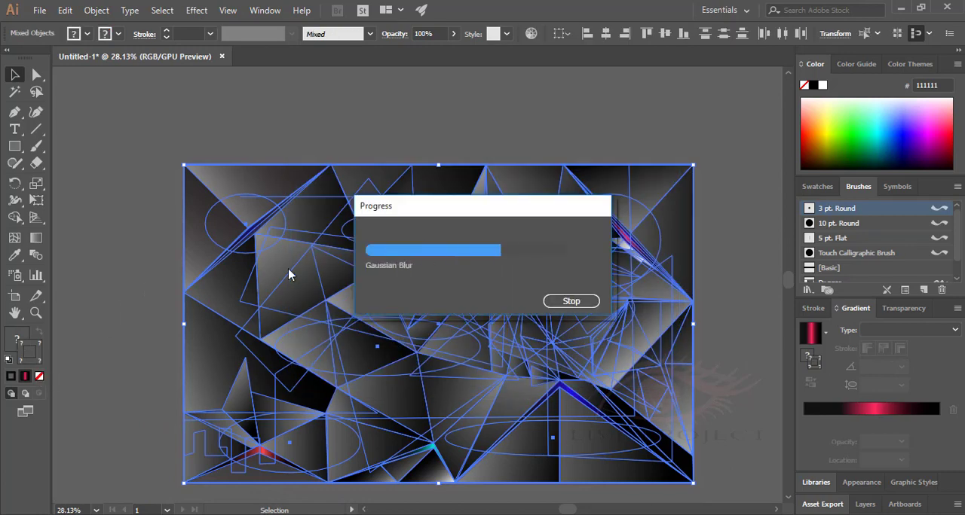
{"action": "left_click", "coordinate": [138, 165]}
Add a red end stop to the gradient of the narrow triangle above the lower cyan accent, with its first midpoint at 29.07%.
{"action": "left_click_drag", "start_coordinate": [347, 376], "coordinate": [504, 375]}
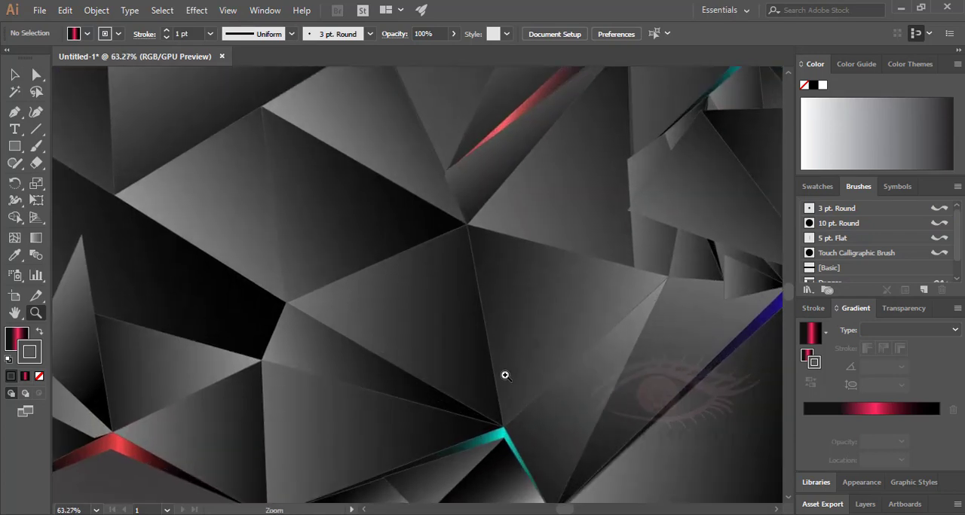
{"action": "key", "text": "v"}
{"action": "left_click", "coordinate": [325, 359]}
{"action": "left_click_drag", "start_coordinate": [938, 421], "coordinate": [922, 422]}
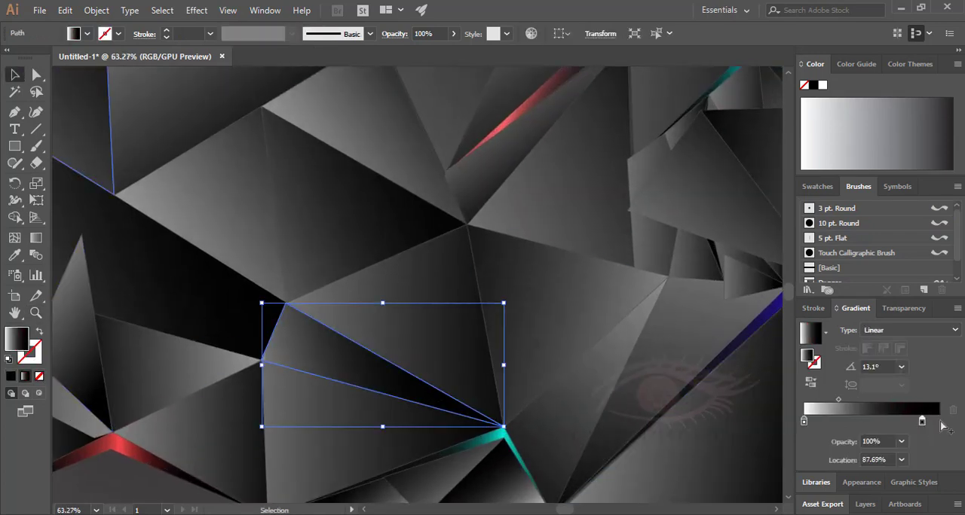
{"action": "left_click", "coordinate": [939, 423]}
{"action": "double_click", "coordinate": [17, 339]}
{"action": "left_click", "coordinate": [478, 168]}
{"action": "left_click", "coordinate": [631, 173]}
{"action": "mouse_move", "coordinate": [17, 339]}
{"action": "left_mouse_down"}
{"action": "mouse_move", "coordinate": [308, 334]}
{"action": "mouse_move", "coordinate": [938, 421]}
{"action": "mouse_move", "coordinate": [900, 422]}
{"action": "left_mouse_up"}
{"action": "left_click", "coordinate": [922, 423]}
{"action": "left_click_drag", "start_coordinate": [847, 400], "coordinate": [829, 401]}
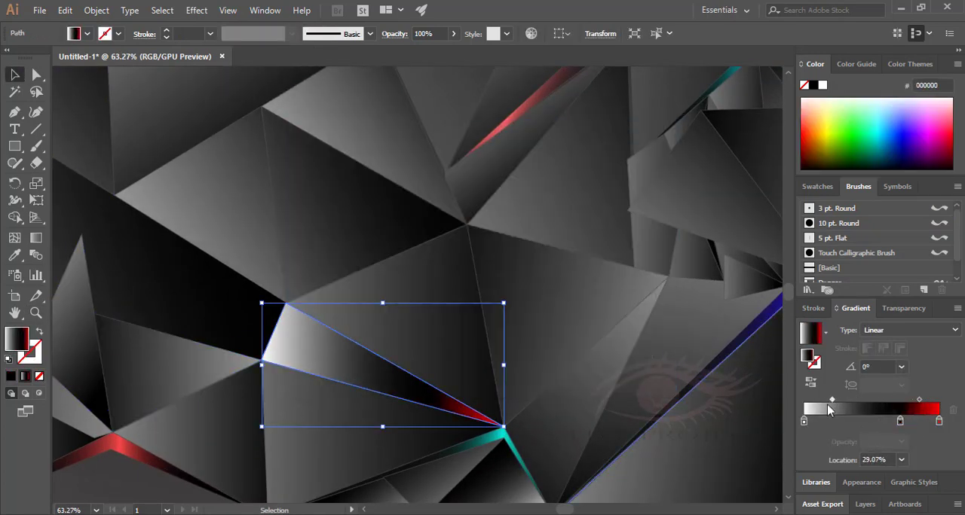
Stretch and tilt the narrow triangle's gradient so red colours only its tip beside the cyan accent.
{"action": "key", "text": "g"}
{"action": "left_click_drag", "start_coordinate": [505, 364], "coordinate": [616, 365]}
{"action": "left_click_drag", "start_coordinate": [262, 365], "coordinate": [172, 365]}
{"action": "left_click_drag", "start_coordinate": [532, 364], "coordinate": [518, 448]}
{"action": "left_click_drag", "start_coordinate": [173, 365], "coordinate": [199, 317]}
{"action": "key", "text": "v"}
Try adding a blue (0C04A5) stop at 13.08% to the gradient of the triangle below the long red accent.
{"action": "left_click", "coordinate": [538, 286]}
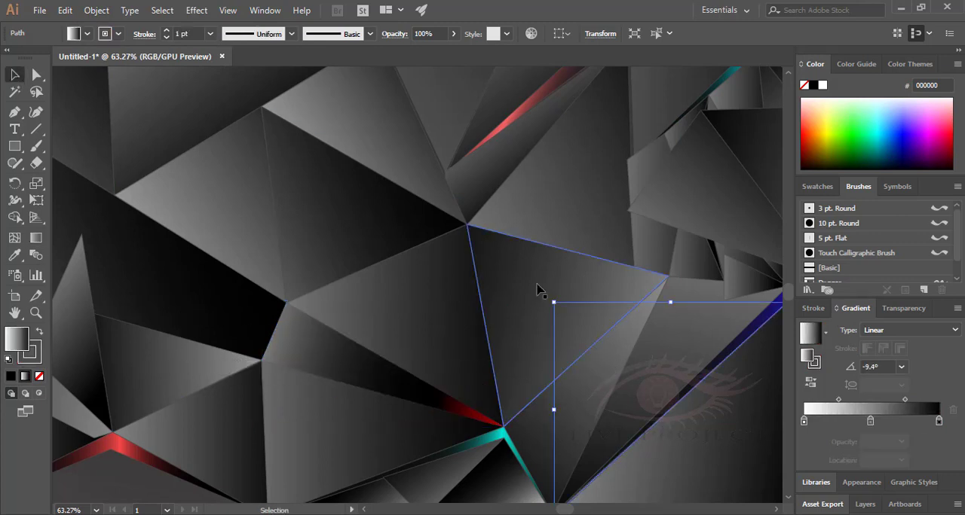
{"action": "left_click", "coordinate": [346, 222]}
{"action": "left_click", "coordinate": [590, 231]}
{"action": "left_click", "coordinate": [821, 422]}
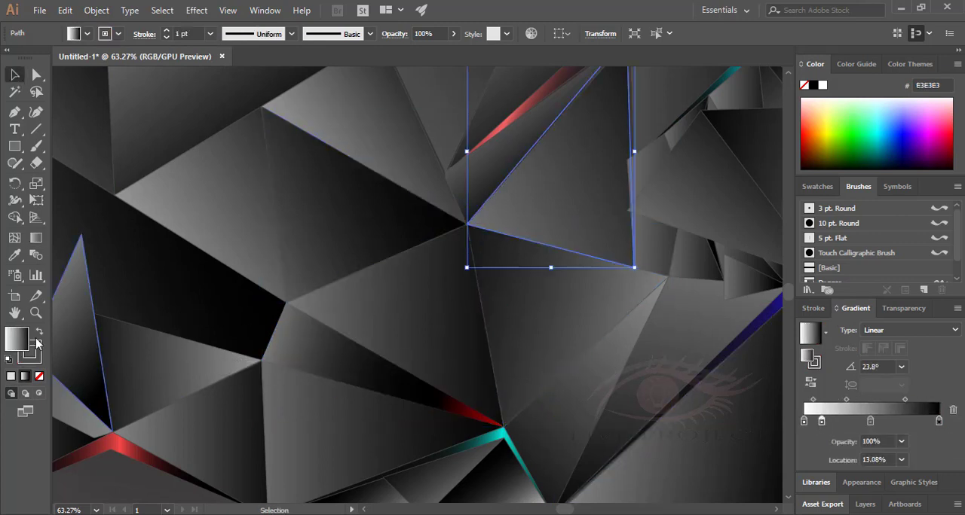
{"action": "double_click", "coordinate": [17, 339]}
{"action": "left_click", "coordinate": [497, 221]}
{"action": "left_click", "coordinate": [478, 227]}
{"action": "left_click", "coordinate": [632, 173]}
{"action": "left_click_drag", "start_coordinate": [16, 339], "coordinate": [821, 421]}
Try angling the blue-tinted gradient at 34° so the colour falls on the triangle's lower tip.
{"action": "key", "text": "g"}
{"action": "left_click_drag", "start_coordinate": [467, 152], "coordinate": [515, 232]}
{"action": "left_click_drag", "start_coordinate": [607, 167], "coordinate": [631, 151]}
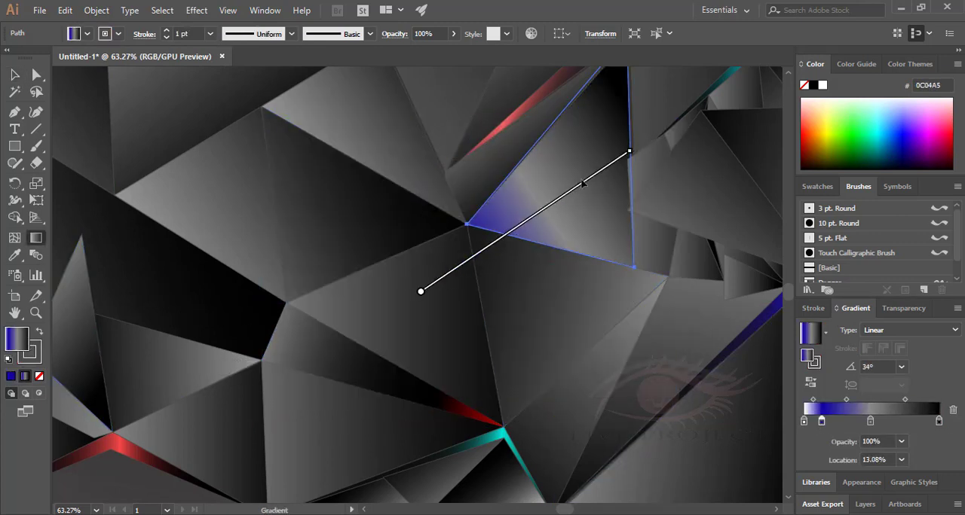
{"action": "key", "text": "v"}
{"action": "key", "text": "g"}
{"action": "left_click_drag", "start_coordinate": [114, 379], "coordinate": [716, 112]}
{"action": "key", "text": "v"}
Select the large triangle above the lower cyan accent and add a second black stop at 98.72% of its gradient.
{"action": "left_click", "coordinate": [422, 309]}
{"action": "left_click", "coordinate": [663, 339], "text": "shift"}
{"action": "left_click_drag", "start_coordinate": [639, 328], "coordinate": [465, 292]}
{"action": "left_click", "coordinate": [486, 300]}
{"action": "left_click", "coordinate": [641, 162]}
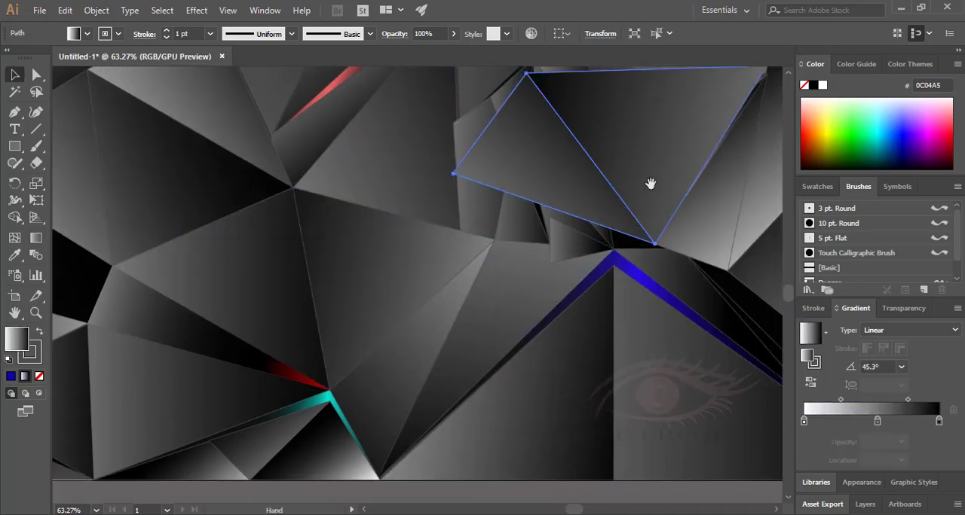
{"action": "left_click_drag", "start_coordinate": [650, 183], "coordinate": [555, 352]}
{"action": "left_click", "coordinate": [218, 303]}
{"action": "left_click", "coordinate": [232, 392]}
{"action": "left_click_drag", "start_coordinate": [940, 422], "coordinate": [932, 423]}
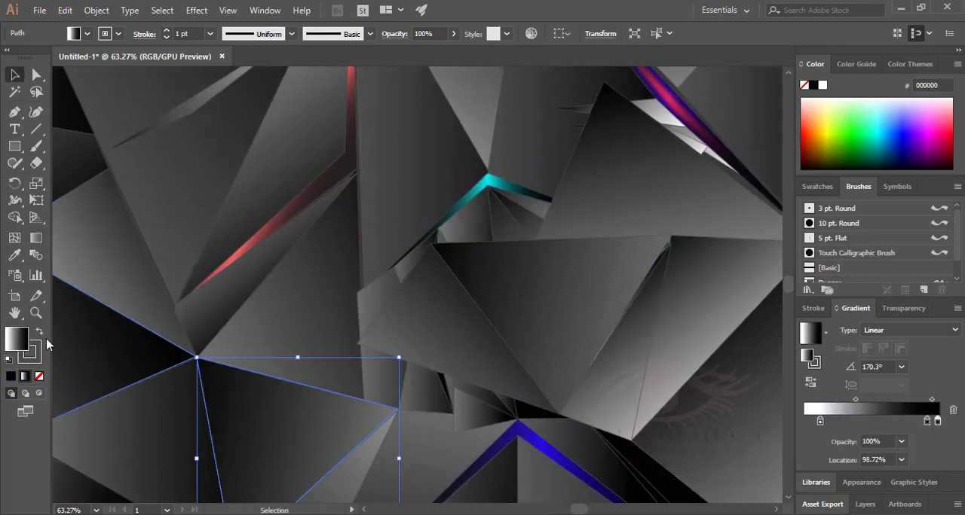
Recolour the triangle gradient's end stop green and move its white stop to 0%.
{"action": "double_click", "coordinate": [16, 339]}
{"action": "left_click", "coordinate": [500, 287]}
{"action": "left_click", "coordinate": [465, 217]}
{"action": "left_click", "coordinate": [632, 174]}
{"action": "left_click_drag", "start_coordinate": [17, 339], "coordinate": [938, 422]}
{"action": "left_click_drag", "start_coordinate": [472, 429], "coordinate": [470, 361]}
{"action": "left_click_drag", "start_coordinate": [820, 421], "coordinate": [803, 421]}
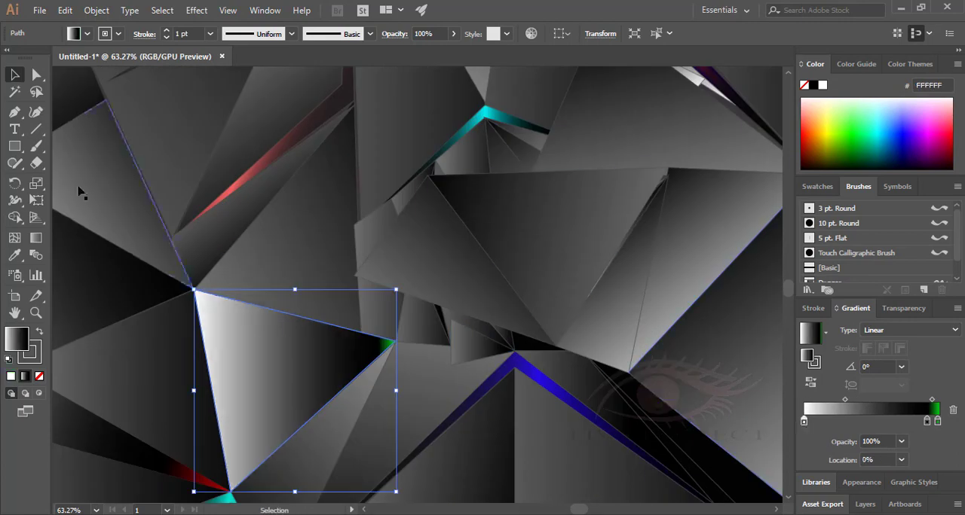
Stretch and tilt the triangle's gradient so green colours only its outer tip near the blue accent.
{"action": "left_click", "coordinate": [37, 238]}
{"action": "left_click_drag", "start_coordinate": [398, 391], "coordinate": [409, 391]}
{"action": "left_click_drag", "start_coordinate": [168, 390], "coordinate": [394, 380]}
{"action": "left_click_drag", "start_coordinate": [124, 413], "coordinate": [399, 343]}
{"action": "mouse_move", "coordinate": [95, 420]}
{"action": "left_mouse_down"}
{"action": "mouse_move", "coordinate": [395, 342]}
{"action": "mouse_move", "coordinate": [410, 424]}
{"action": "left_mouse_up"}
{"action": "left_click_drag", "start_coordinate": [304, 423], "coordinate": [304, 352]}
{"action": "left_click_drag", "start_coordinate": [411, 352], "coordinate": [409, 378]}
{"action": "mouse_move", "coordinate": [354, 375]}
{"action": "left_mouse_down"}
{"action": "mouse_move", "coordinate": [322, 386]}
{"action": "mouse_move", "coordinate": [349, 406]}
{"action": "left_mouse_up"}
{"action": "key", "text": "v"}
Select the narrow triangle above the large blue accent and set its gradient's end stop to black.
{"action": "left_click", "coordinate": [211, 241]}
{"action": "key", "text": "z"}
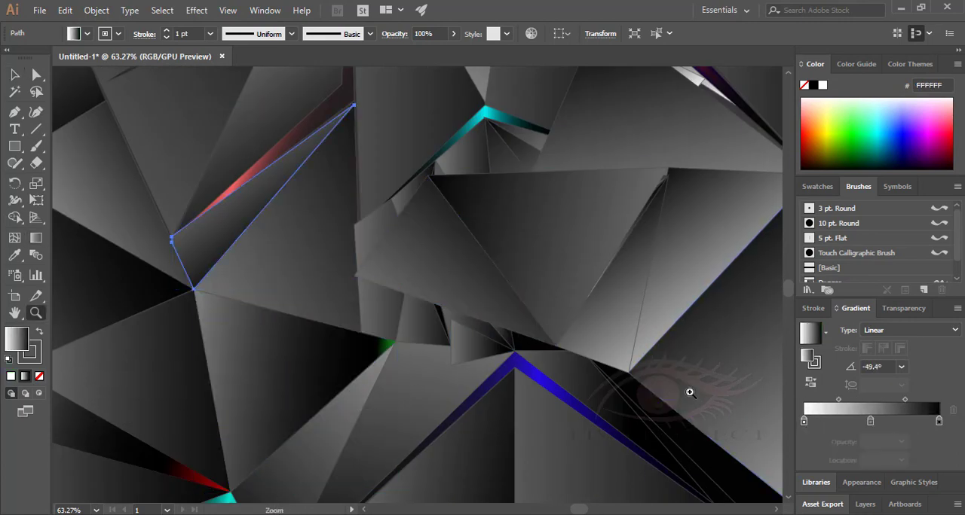
{"action": "left_click_drag", "start_coordinate": [663, 363], "coordinate": [324, 248]}
{"action": "key", "text": "v"}
{"action": "left_click", "coordinate": [633, 316]}
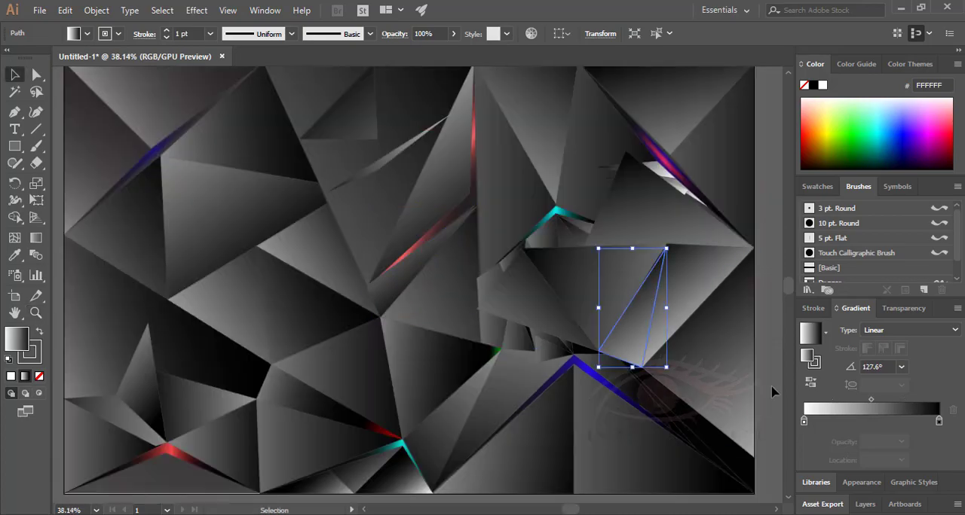
{"action": "left_click", "coordinate": [938, 421]}
{"action": "double_click", "coordinate": [812, 85]}
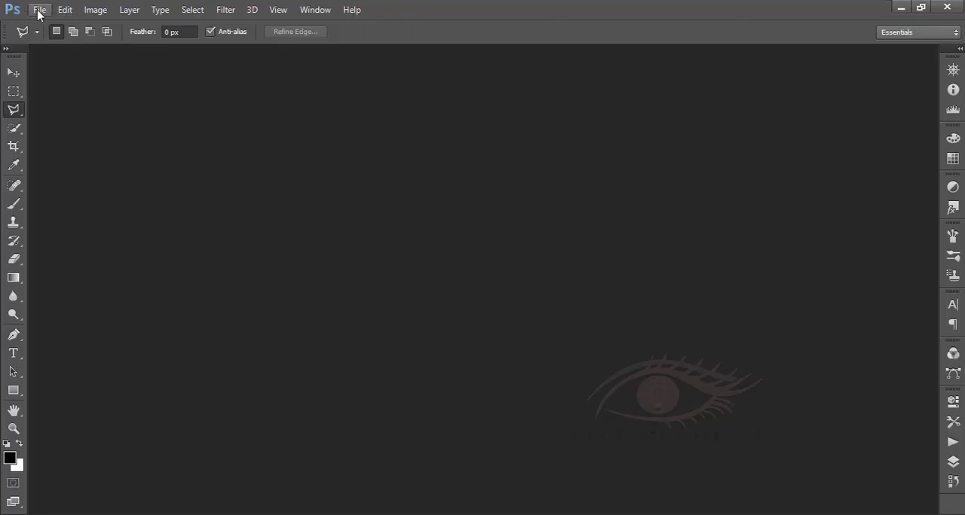
Switch to Photoshop and open the wallpaper project JPG from the Documents folder.
{"action": "left_click", "coordinate": [38, 9]}
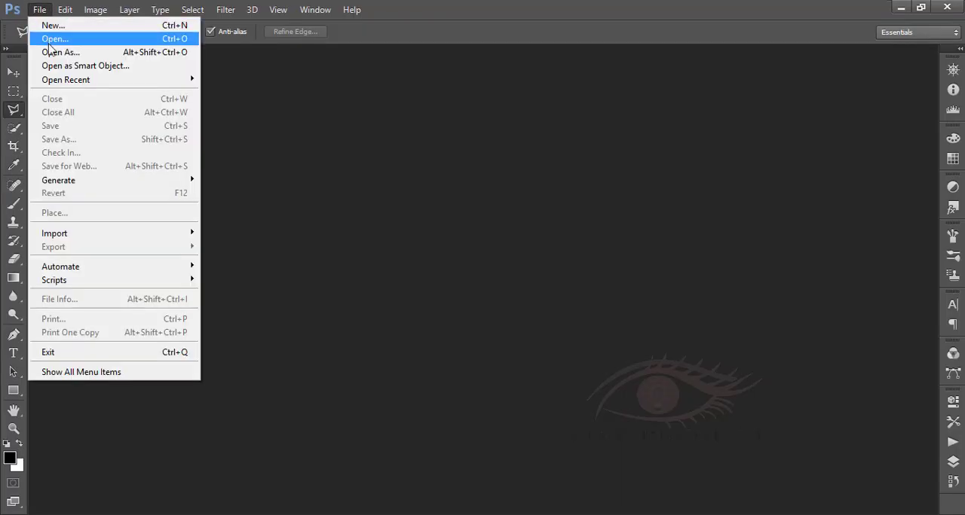
{"action": "left_click", "coordinate": [66, 53]}
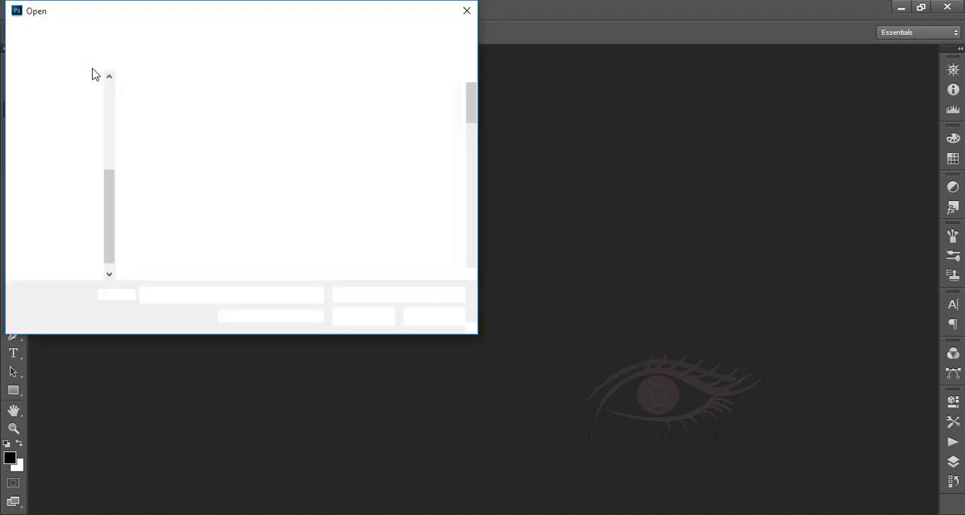
{"action": "left_click_drag", "start_coordinate": [472, 102], "coordinate": [476, 252]}
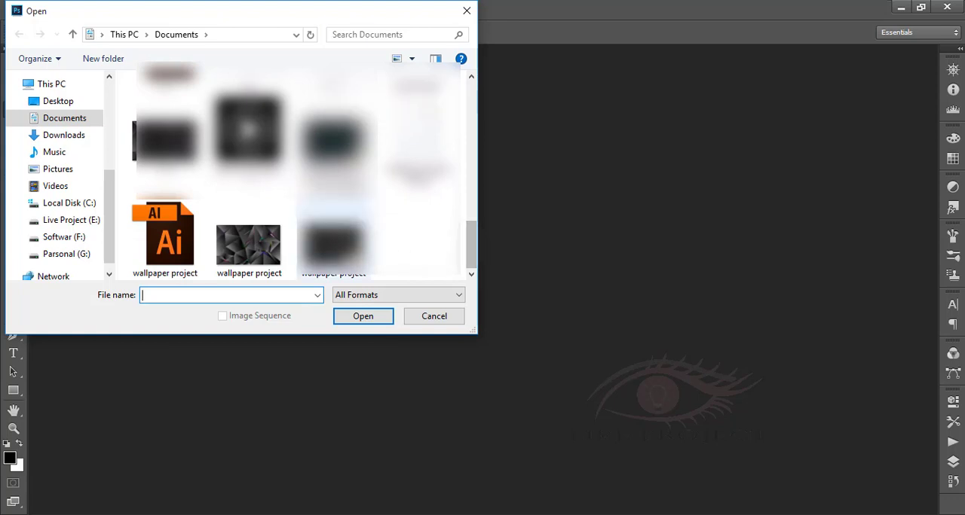
{"action": "left_click", "coordinate": [256, 251]}
{"action": "left_click", "coordinate": [355, 317]}
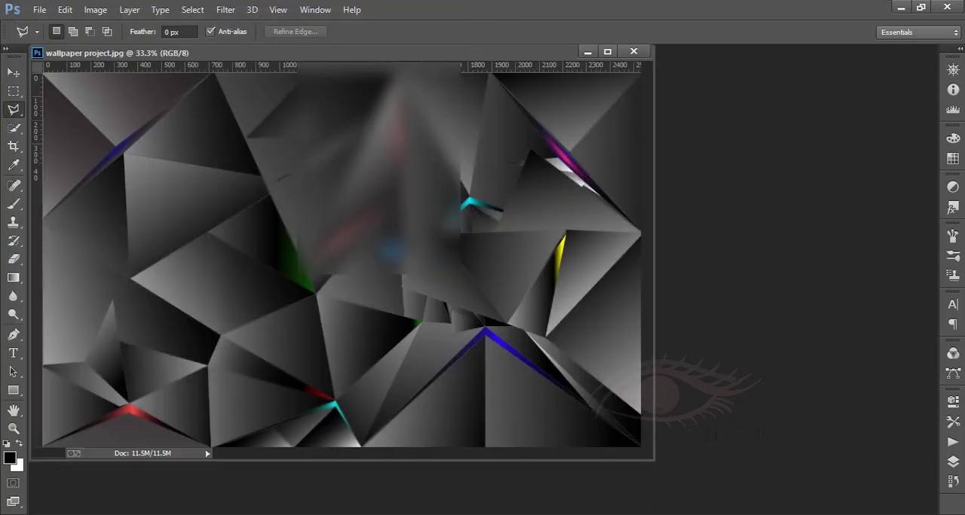
{"action": "left_click_drag", "start_coordinate": [303, 54], "coordinate": [408, 63]}
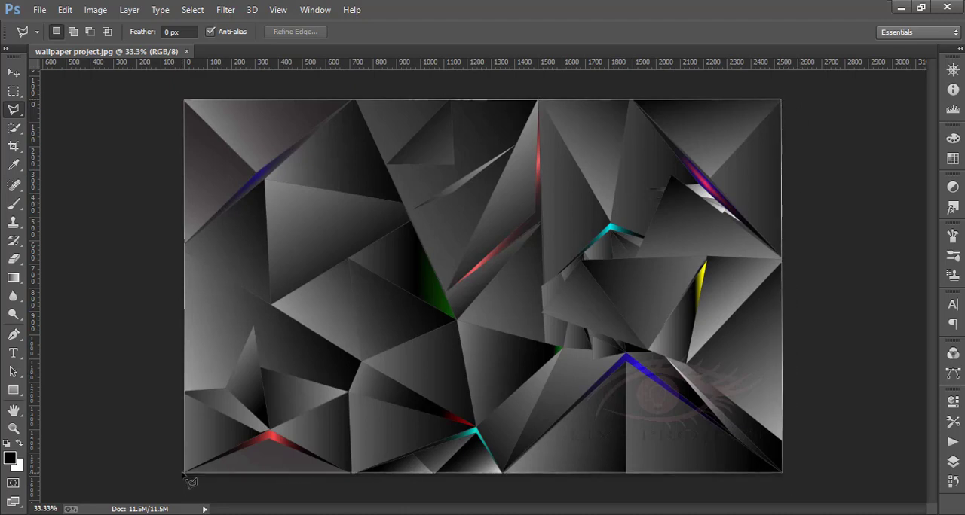
Start the Add Noise filter on the whole selected image with an amount of 23.62%.
{"action": "left_click", "coordinate": [12, 76]}
{"action": "left_click", "coordinate": [223, 12]}
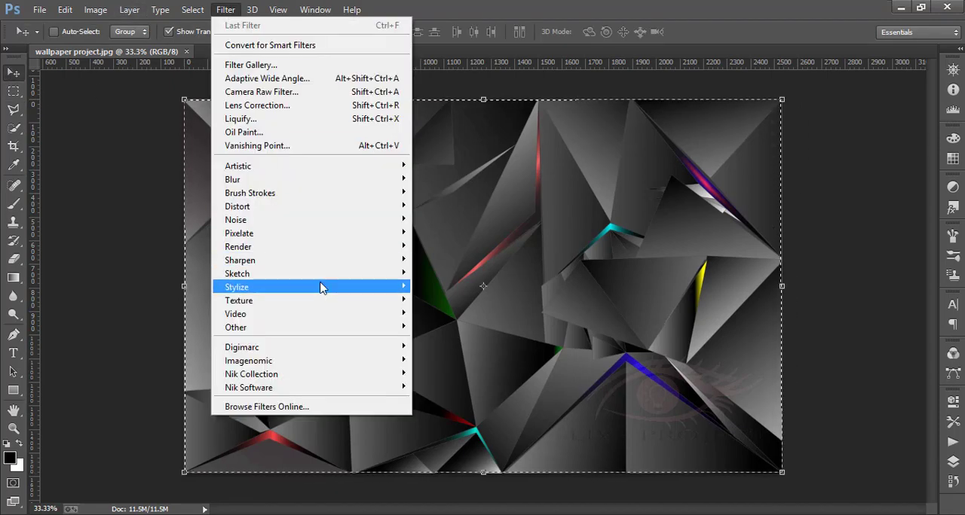
{"action": "mouse_move", "coordinate": [362, 218]}
{"action": "left_click", "coordinate": [462, 218]}
{"action": "left_click_drag", "start_coordinate": [422, 288], "coordinate": [400, 291]}
{"action": "left_click_drag", "start_coordinate": [392, 293], "coordinate": [385, 279]}
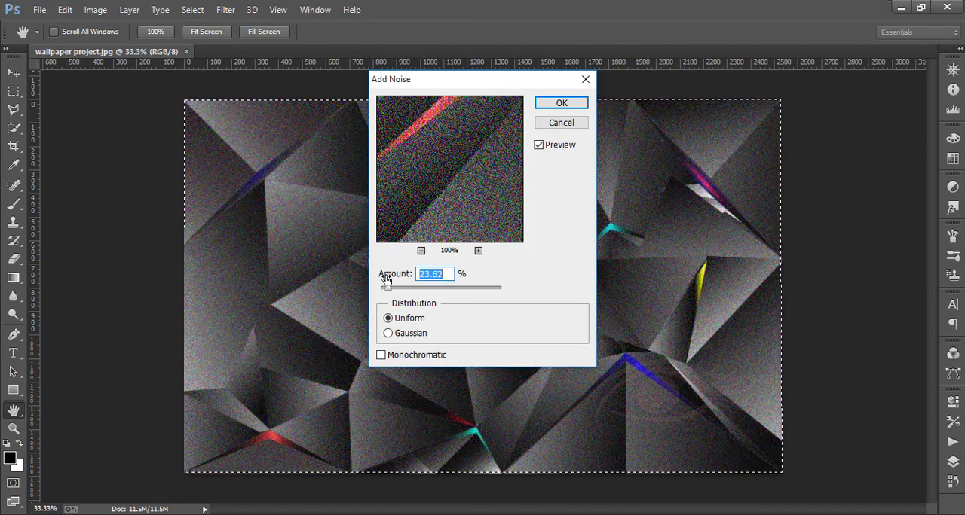
Compare the noise distribution and monochromatic options, and apply 14.21% uniform, non-monochromatic noise.
{"action": "left_click", "coordinate": [397, 335]}
{"action": "left_click", "coordinate": [389, 319]}
{"action": "left_click", "coordinate": [381, 355]}
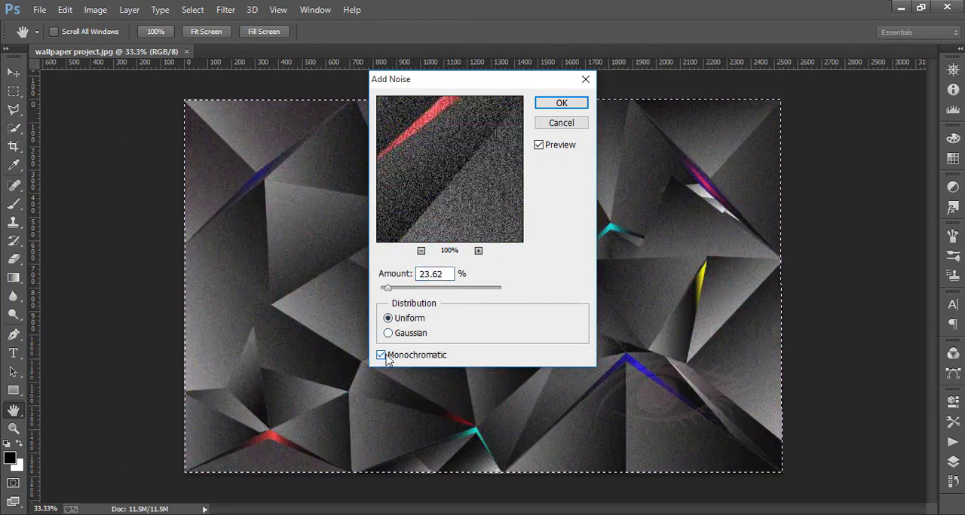
{"action": "left_click", "coordinate": [382, 355]}
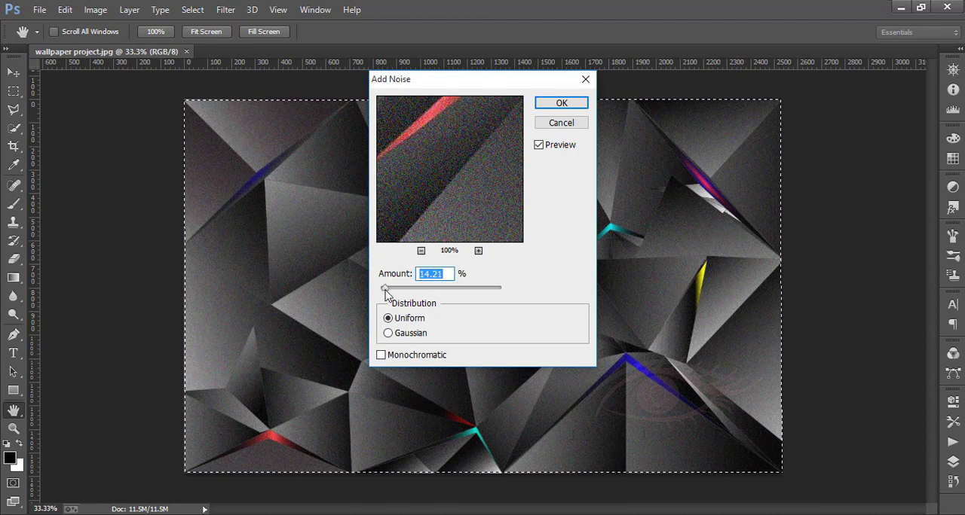
{"action": "left_click", "coordinate": [408, 334]}
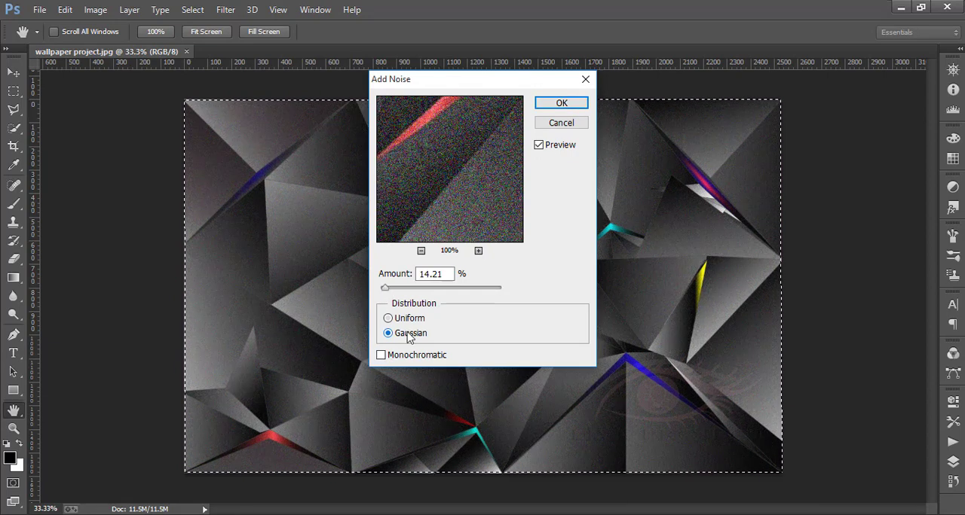
{"action": "left_click", "coordinate": [404, 319]}
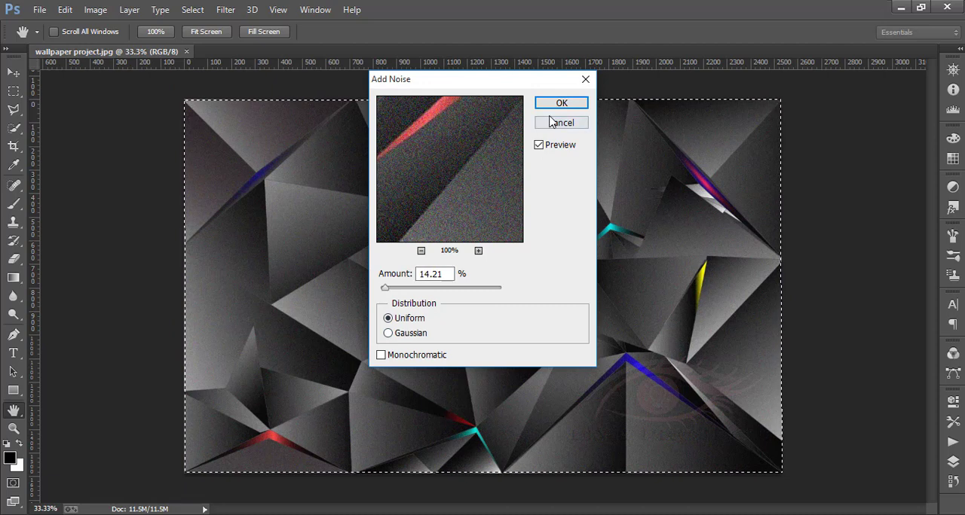
{"action": "left_click", "coordinate": [561, 104]}
Expand the collapsed side panels and bring up the image adjustments.
{"action": "key", "text": "v"}
{"action": "left_click", "coordinate": [20, 115]}
{"action": "left_click", "coordinate": [16, 76]}
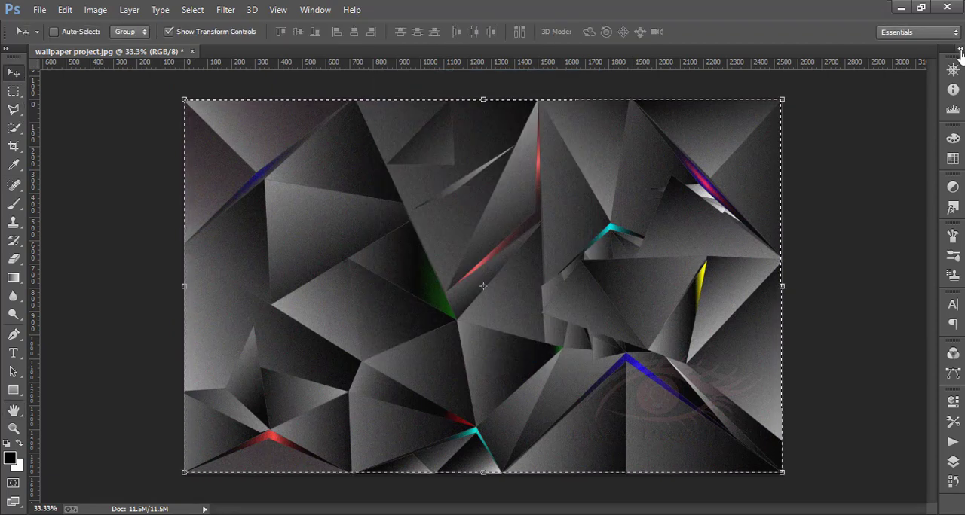
{"action": "left_click", "coordinate": [960, 49]}
{"action": "left_click", "coordinate": [770, 89]}
{"action": "left_click", "coordinate": [726, 60]}
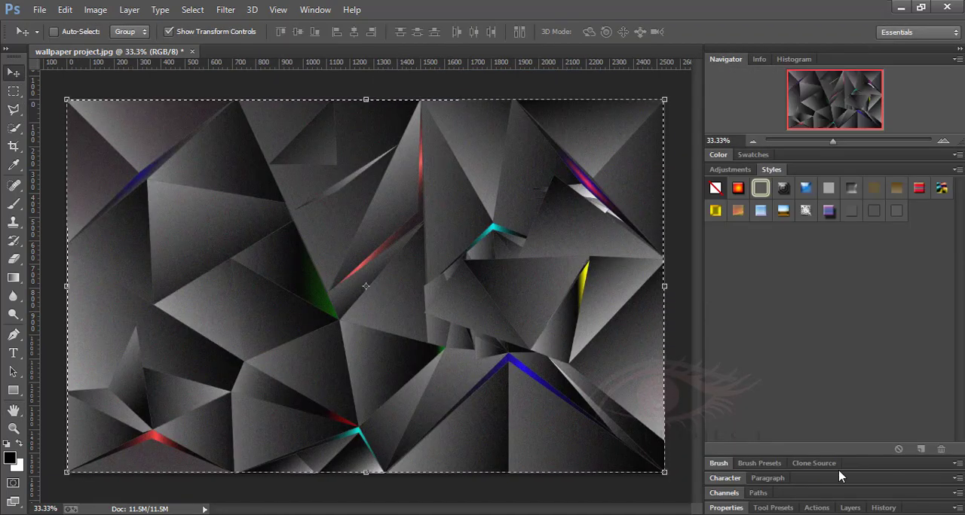
{"action": "left_click", "coordinate": [782, 508]}
{"action": "left_click", "coordinate": [774, 395]}
{"action": "left_click", "coordinate": [870, 479]}
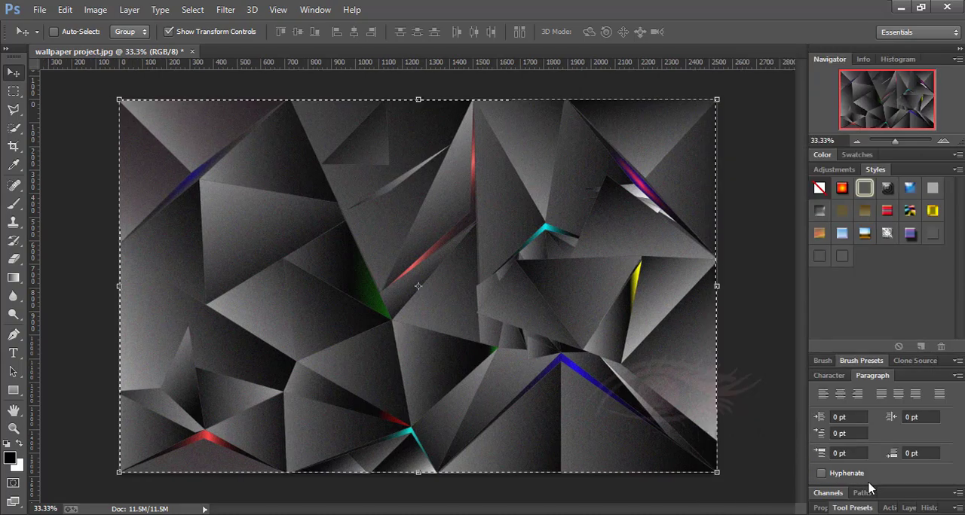
{"action": "left_click", "coordinate": [861, 493]}
{"action": "left_click", "coordinate": [842, 172]}
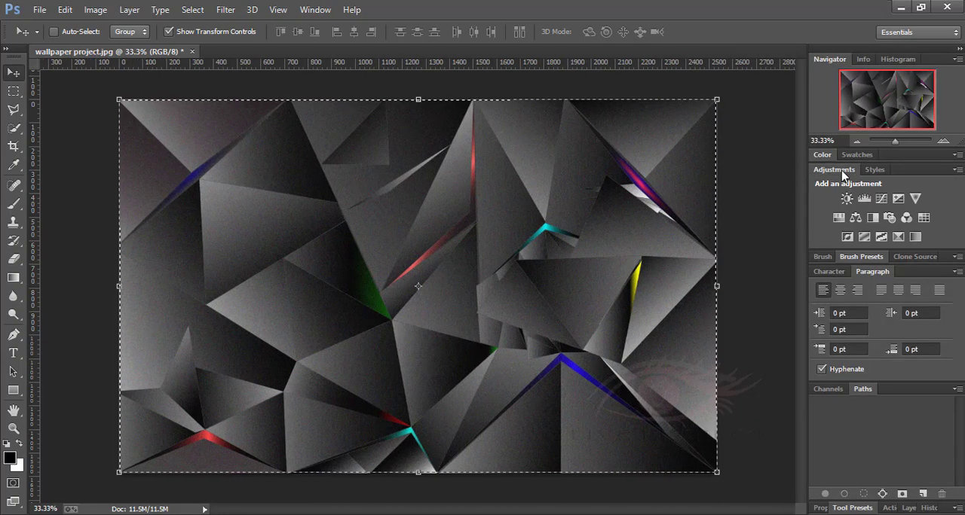
Add a Hue/Saturation adjustment layer with hue +1 and saturation +34, and lower its lightness.
{"action": "left_click", "coordinate": [839, 218]}
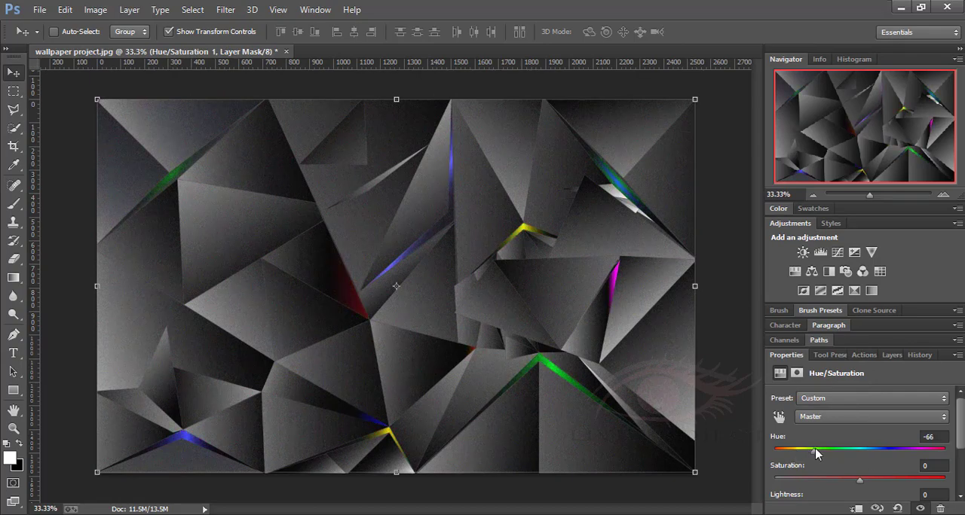
{"action": "left_click_drag", "start_coordinate": [815, 453], "coordinate": [883, 450]}
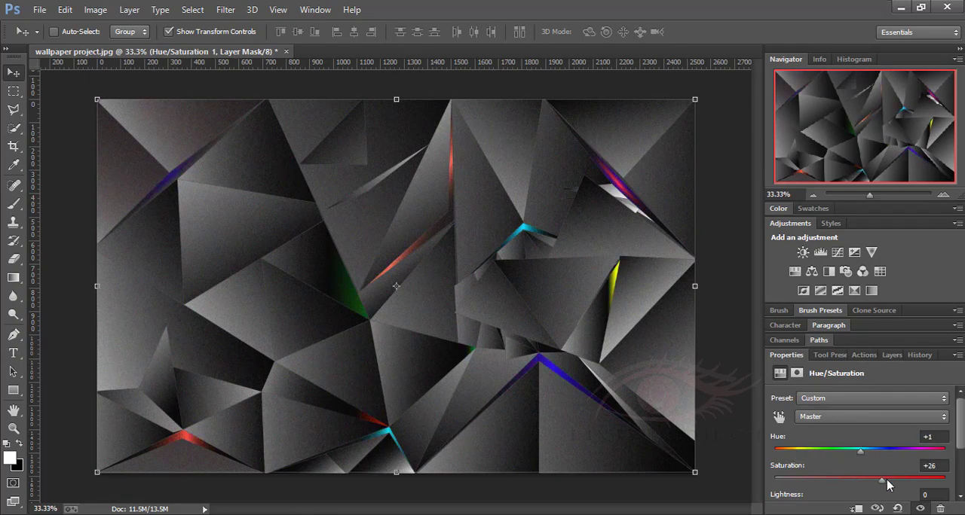
{"action": "left_click_drag", "start_coordinate": [937, 485], "coordinate": [887, 481]}
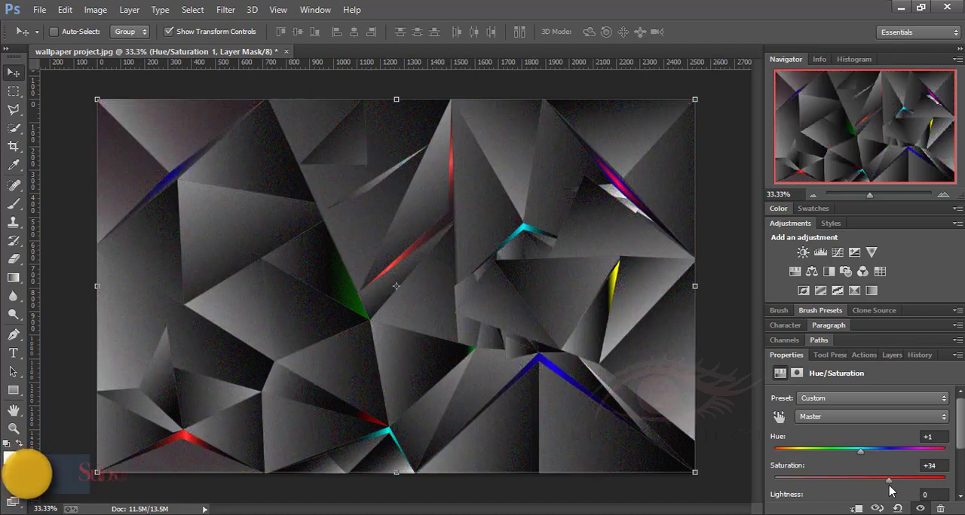
{"action": "scroll", "coordinate": [867, 452], "scroll_direction": "down", "scroll_amount": 2}
{"action": "left_click_drag", "start_coordinate": [860, 444], "coordinate": [801, 443]}
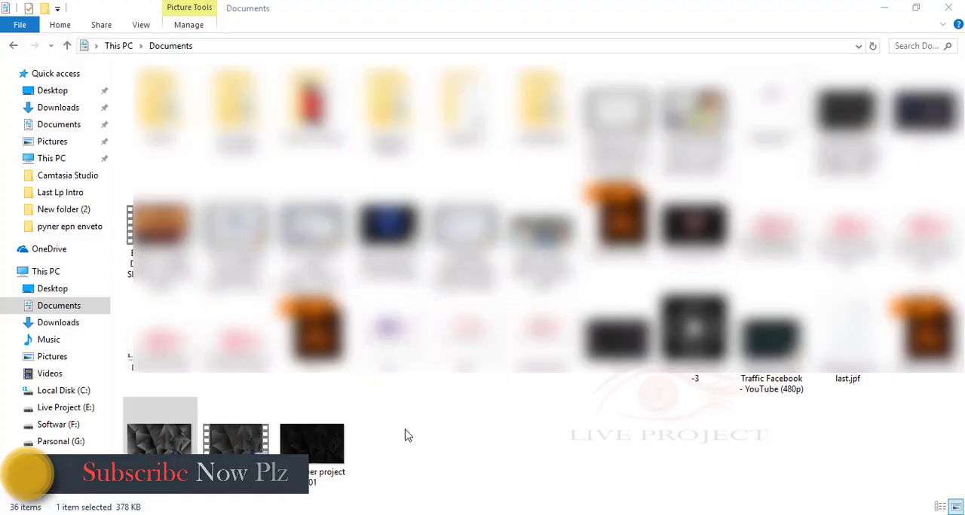
Switch to the Documents folder and view the exported wallpaper project 01 image.
{"action": "right_click", "coordinate": [325, 444]}
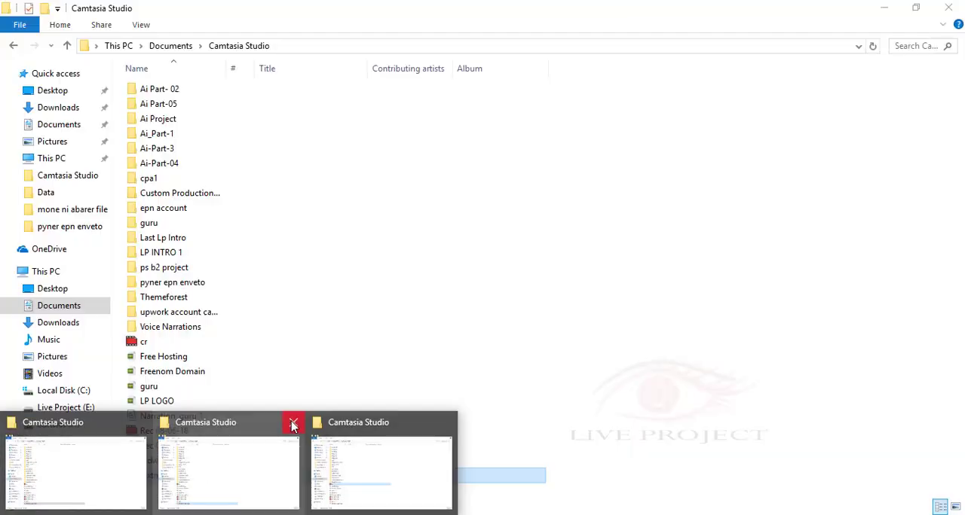
{"action": "left_click", "coordinate": [294, 422]}
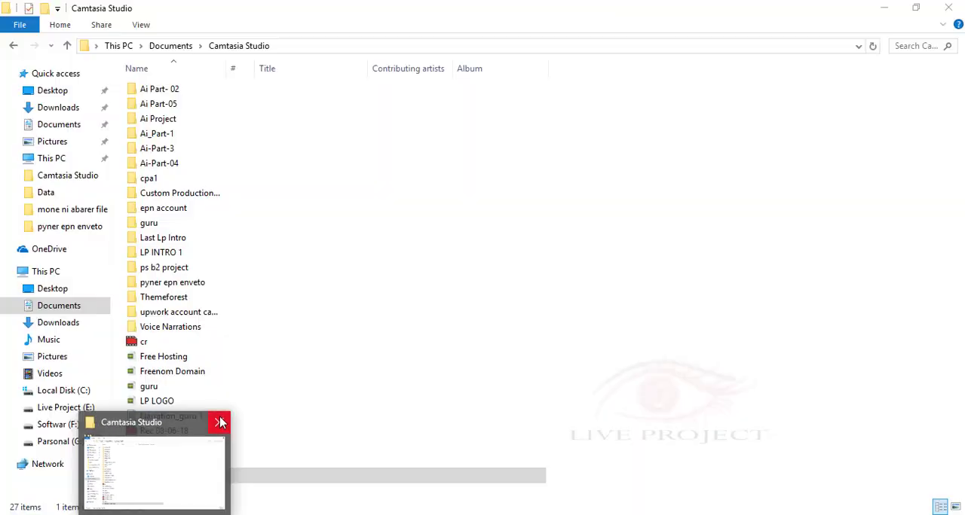
Close the Camtasia Studio folder window, open the Documents folder and select the ok image.
{"action": "left_click", "coordinate": [219, 423]}
{"action": "double_click", "coordinate": [38, 81]}
{"action": "left_click", "coordinate": [880, 35]}
{"action": "double_click", "coordinate": [382, 123]}
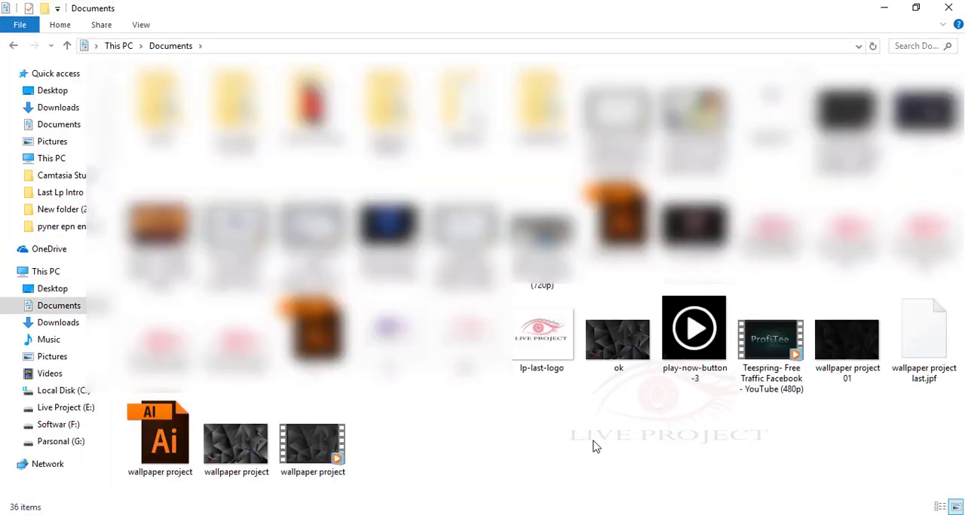
{"action": "right_click", "coordinate": [621, 339]}
{"action": "key", "text": "Escape"}
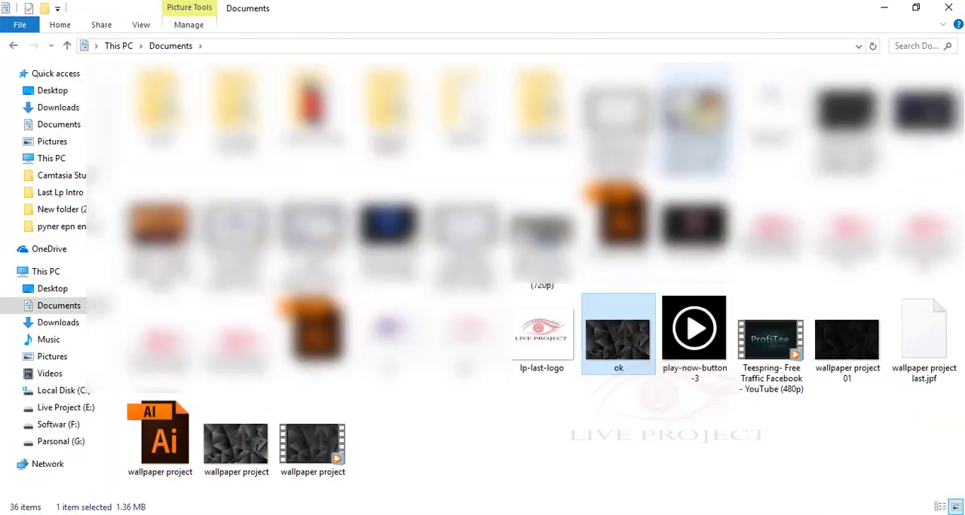